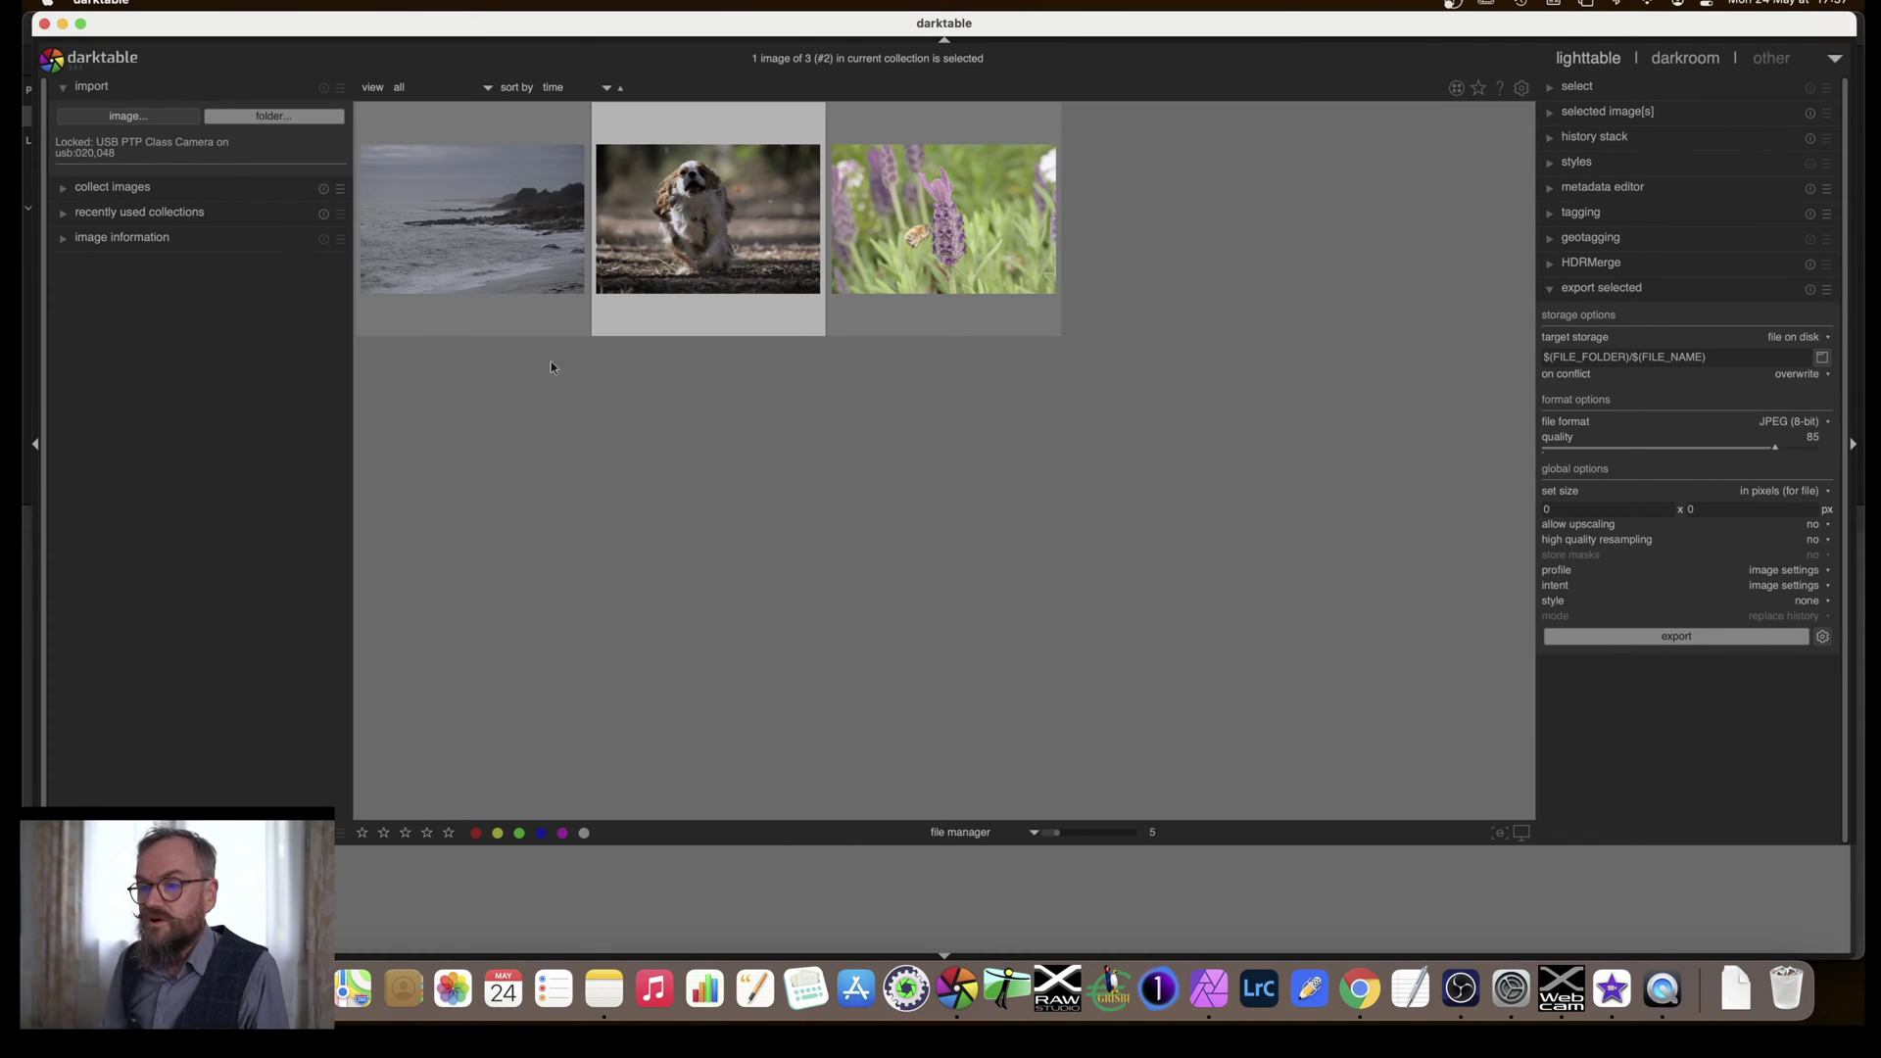
- Open the seascape in the darkroom inside the white ISO 12646 assessment border
mouse_move(529, 241)
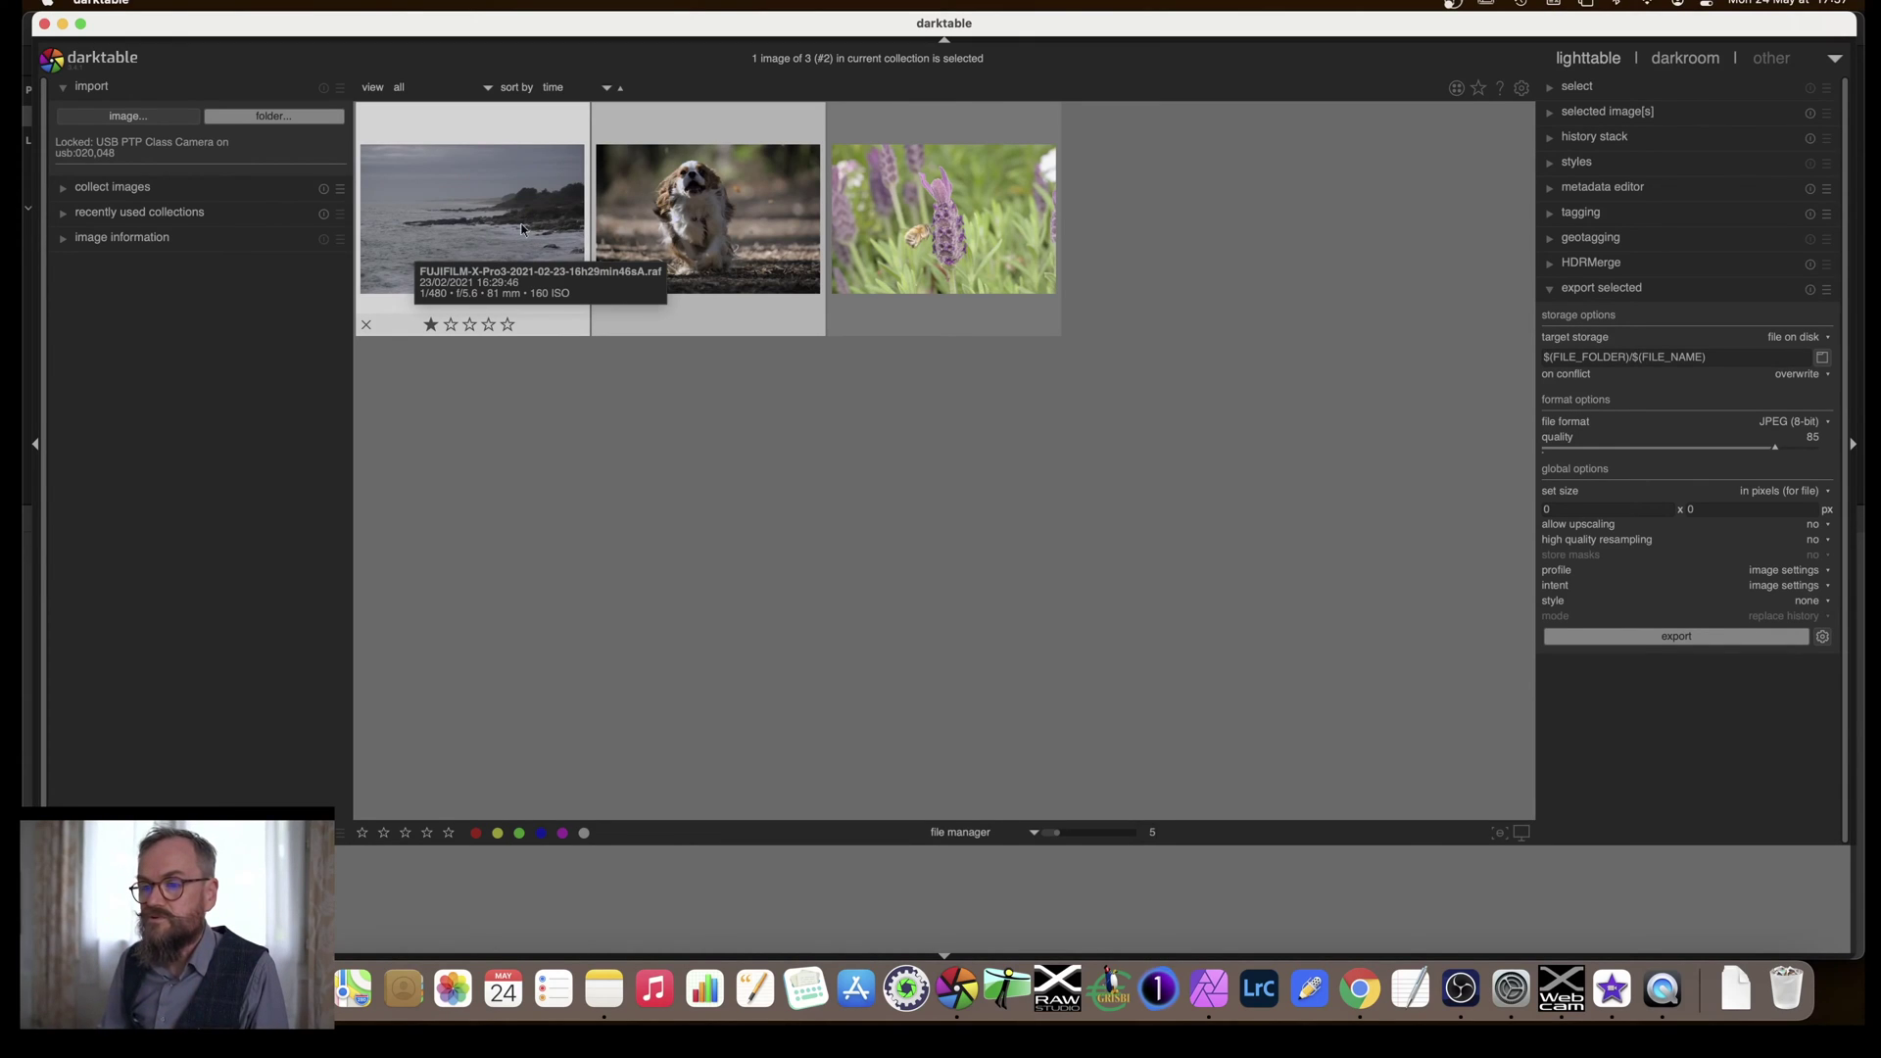
double_click(521, 229)
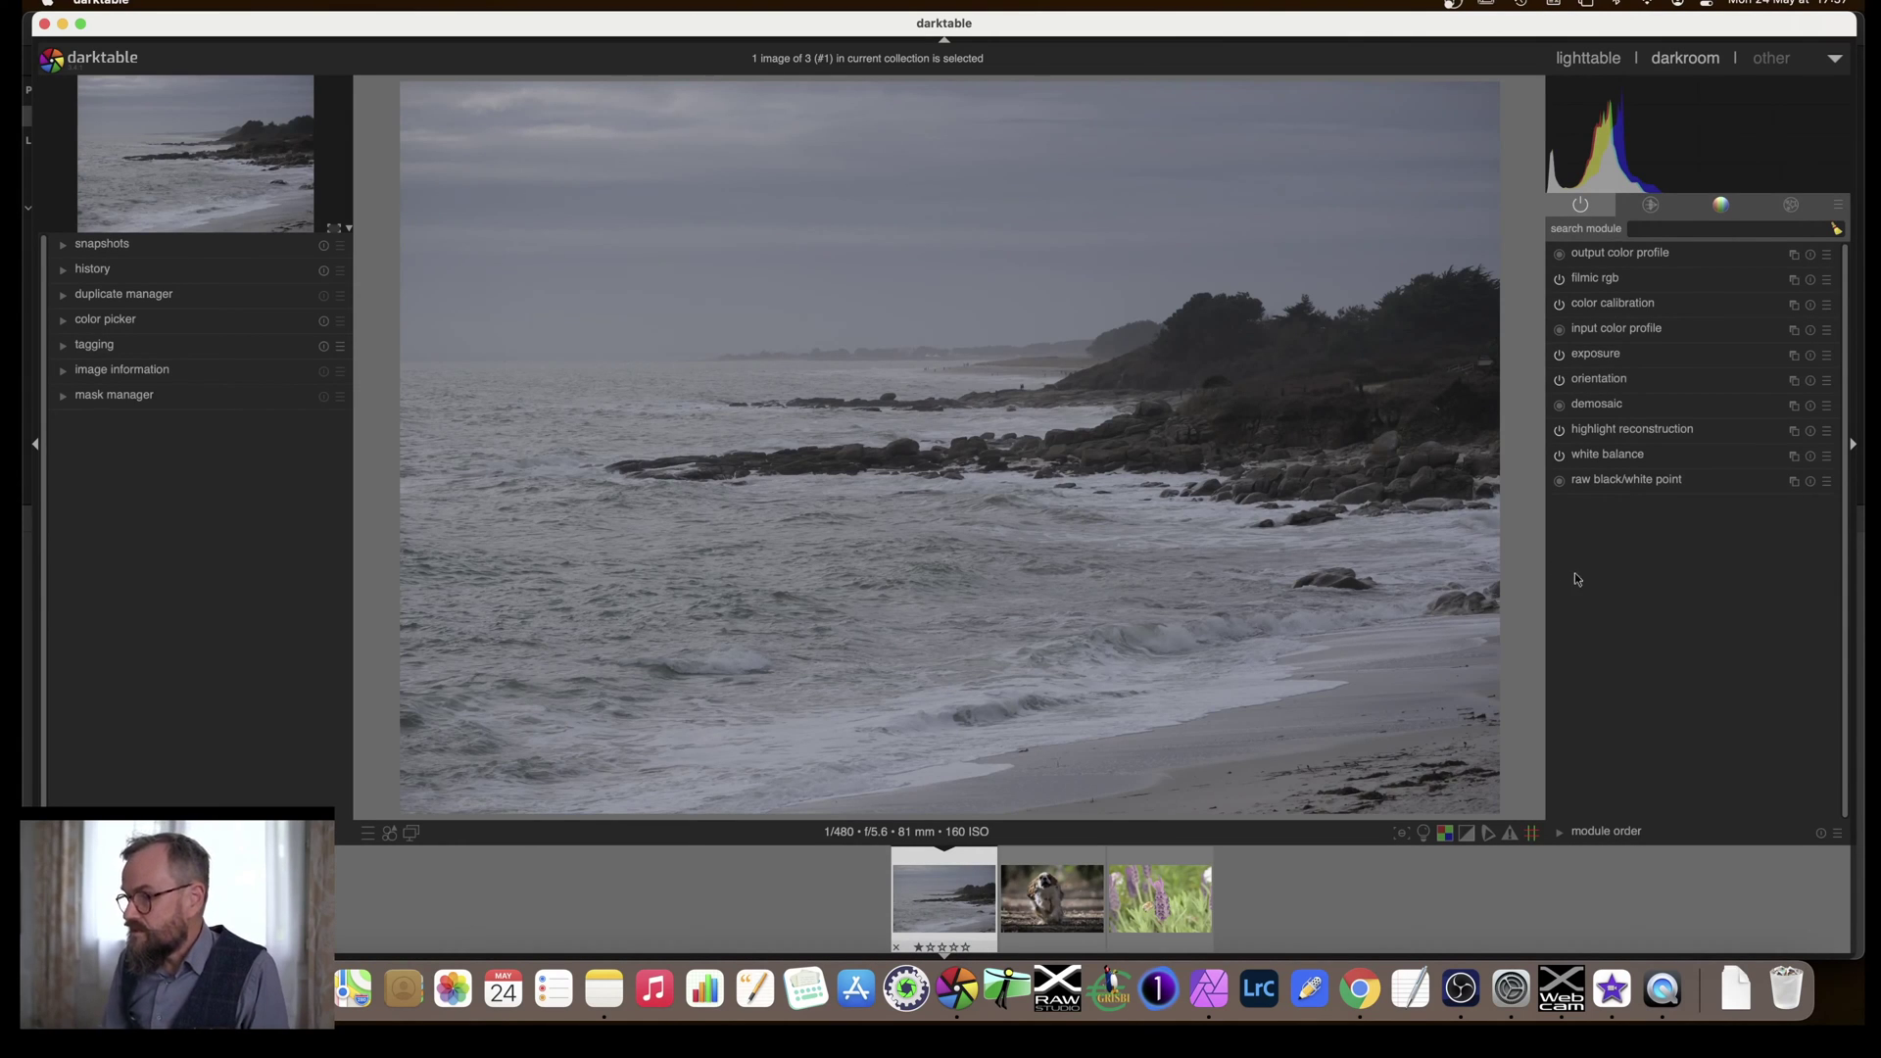
click(1424, 833)
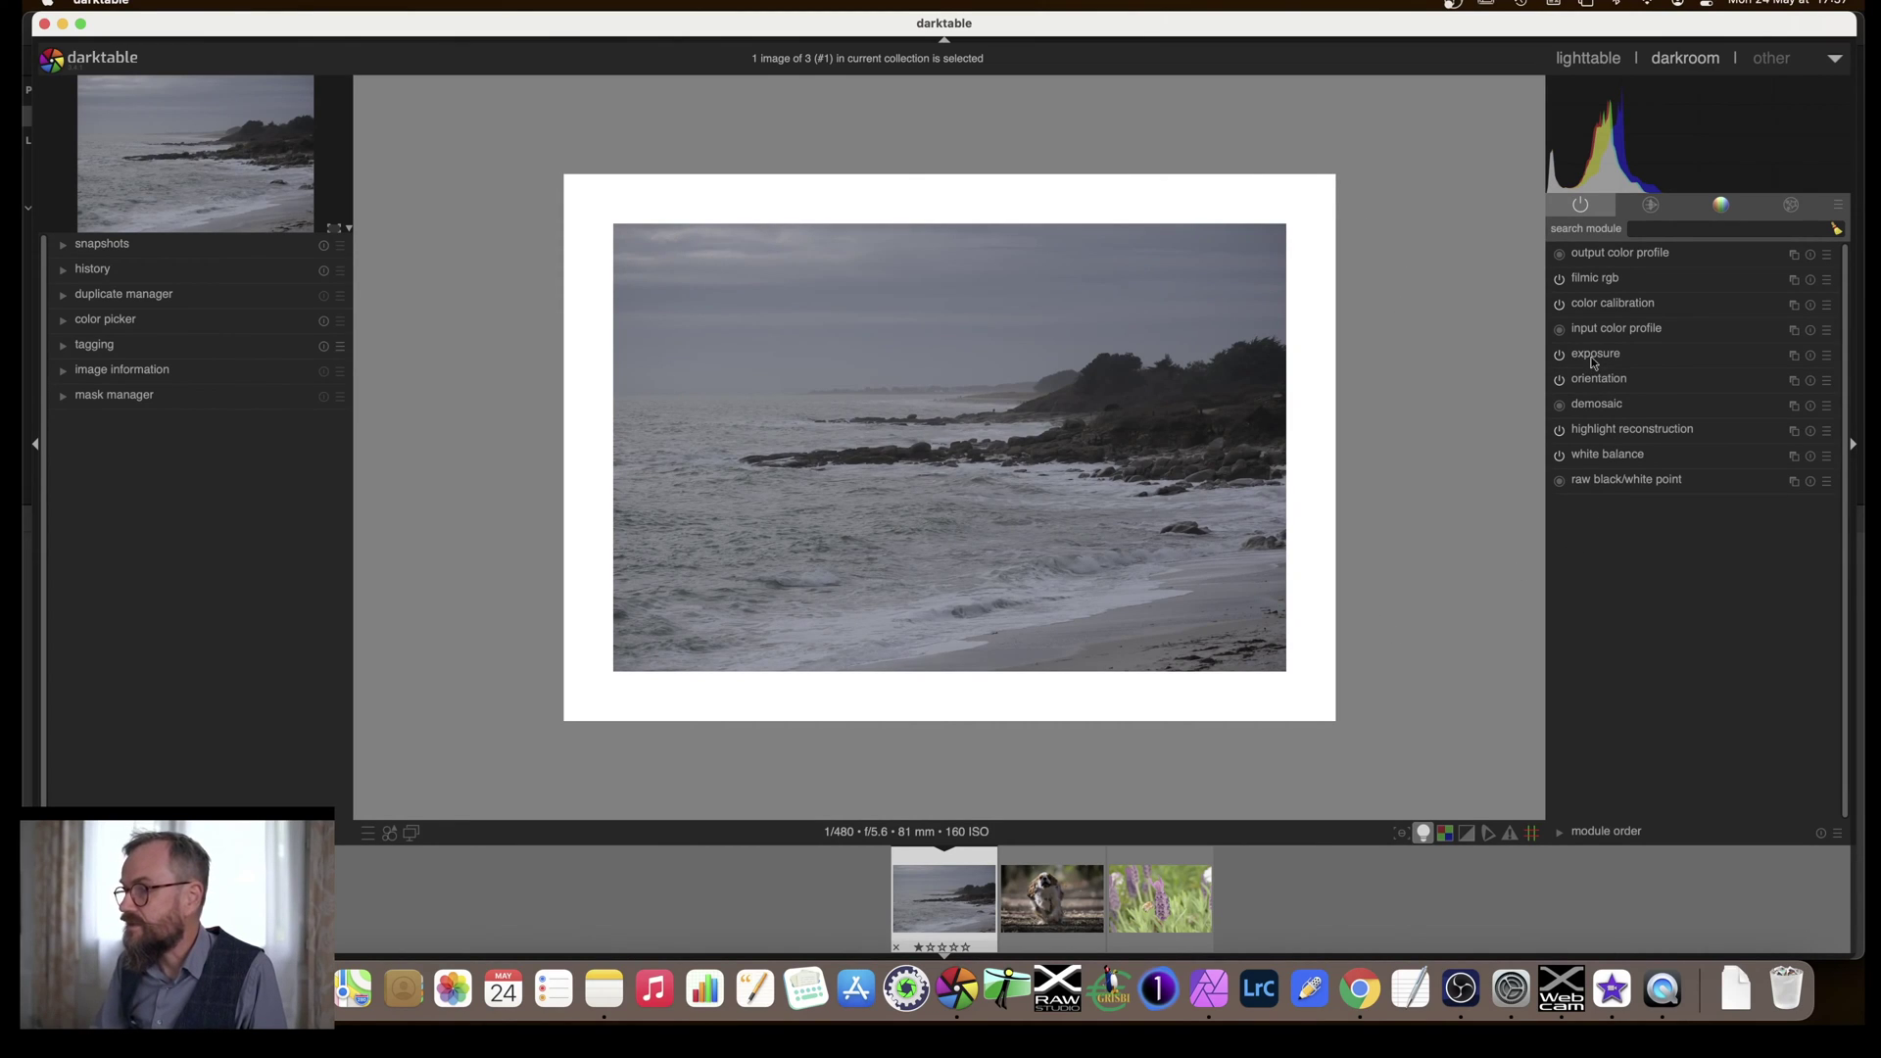
- Raise the seascape's exposure to about +0.64 EV
mouse_move(1592, 359)
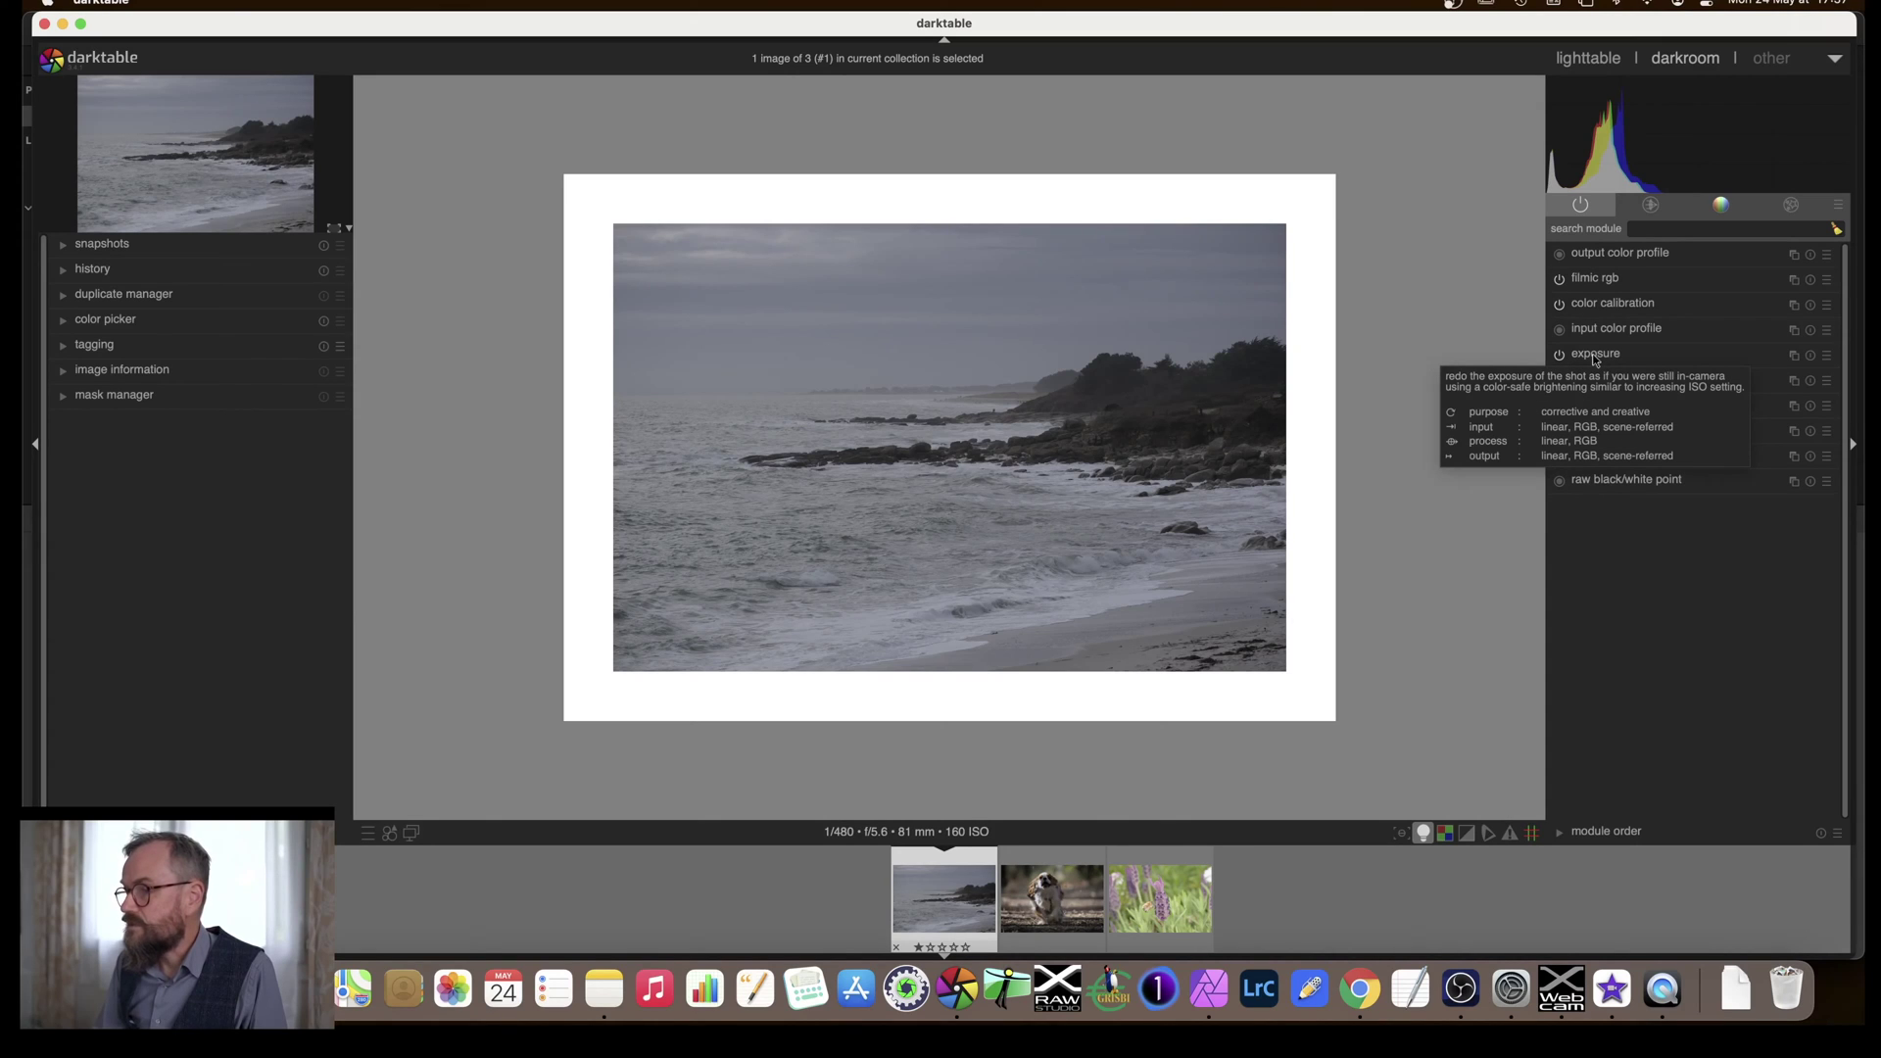
click(1595, 358)
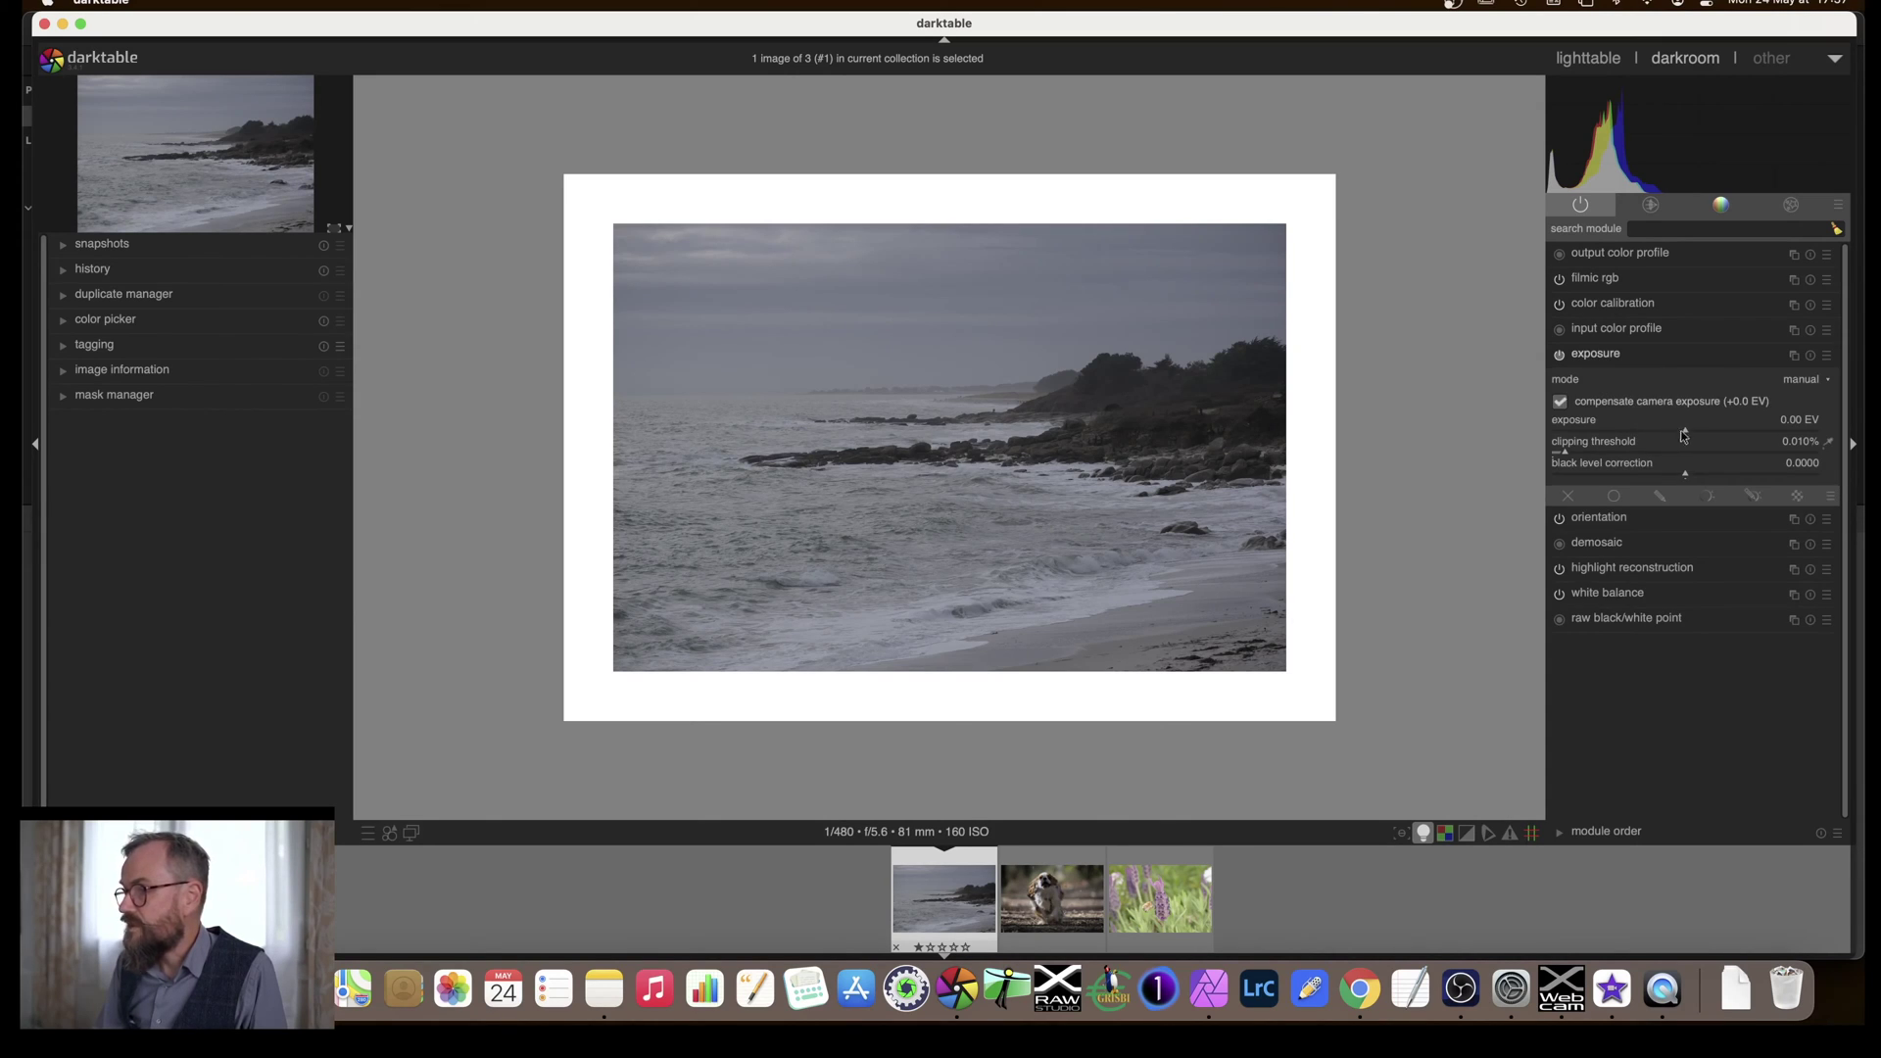
drag(1688, 431, 1710, 435)
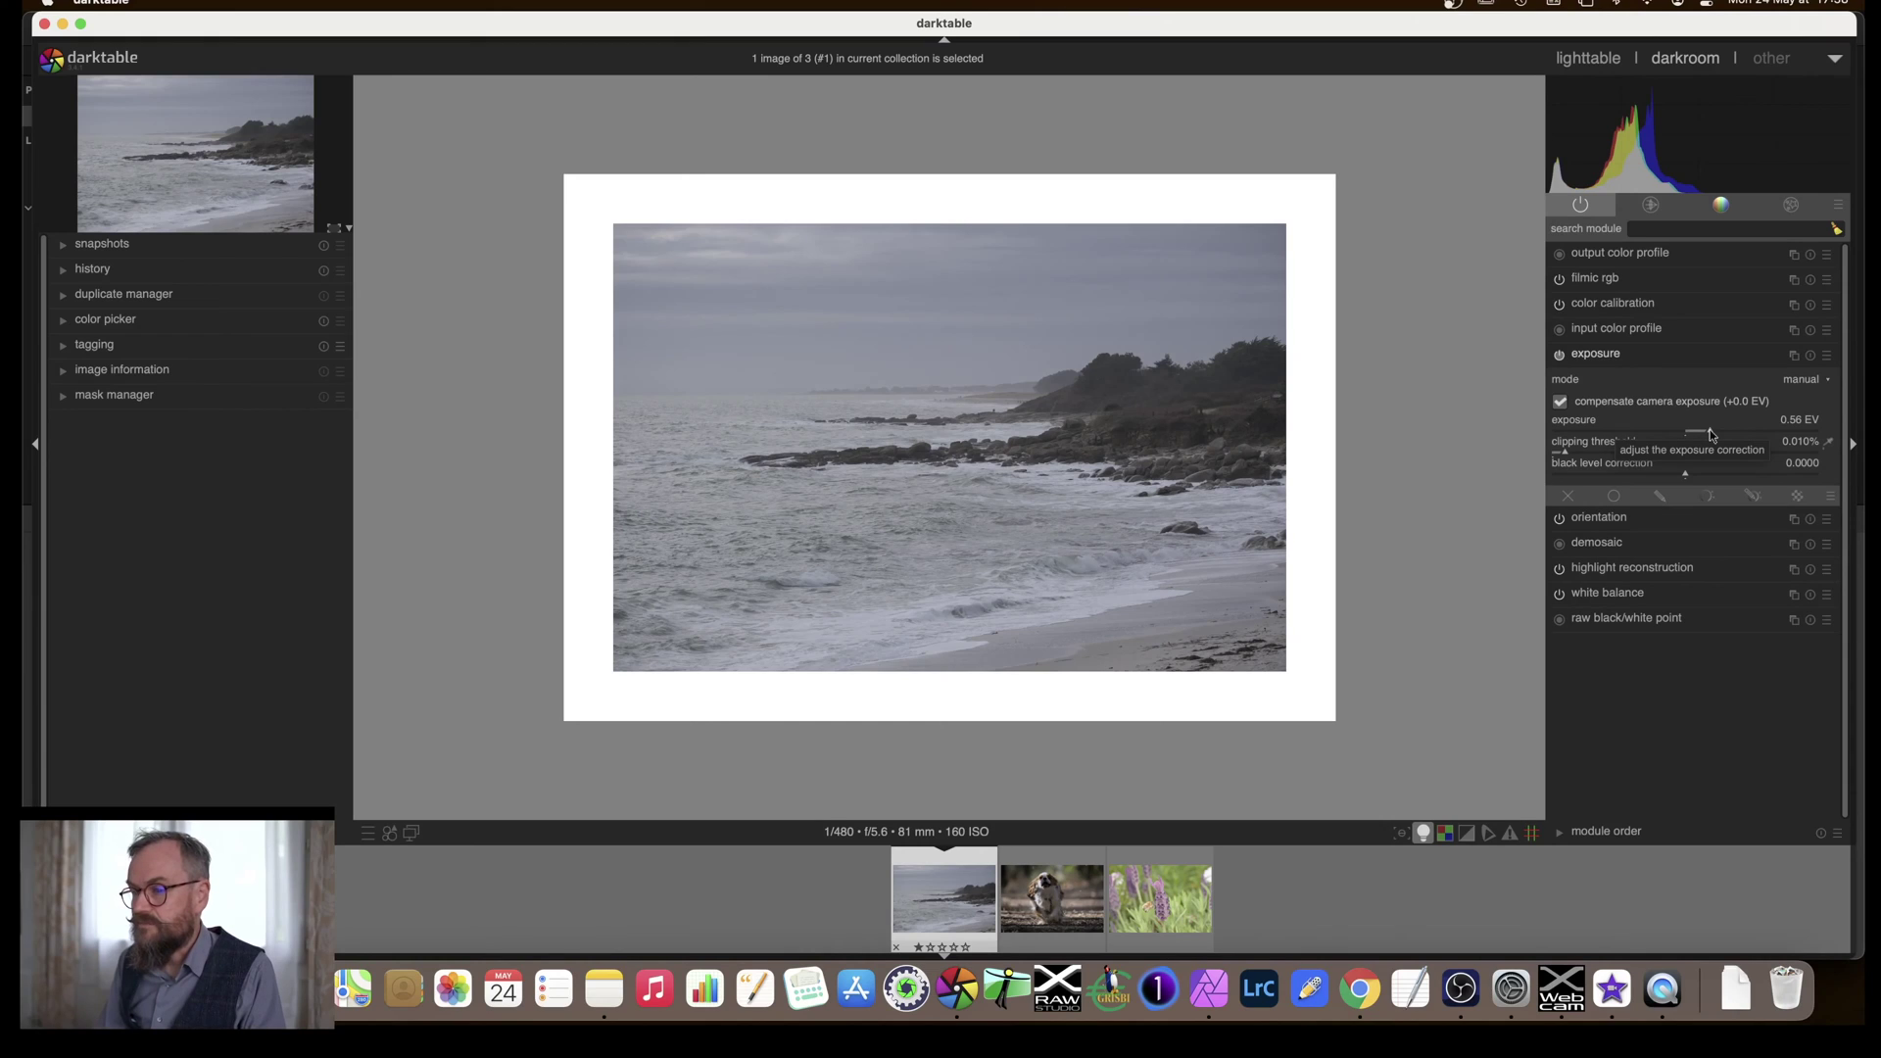
drag(1710, 434, 1714, 435)
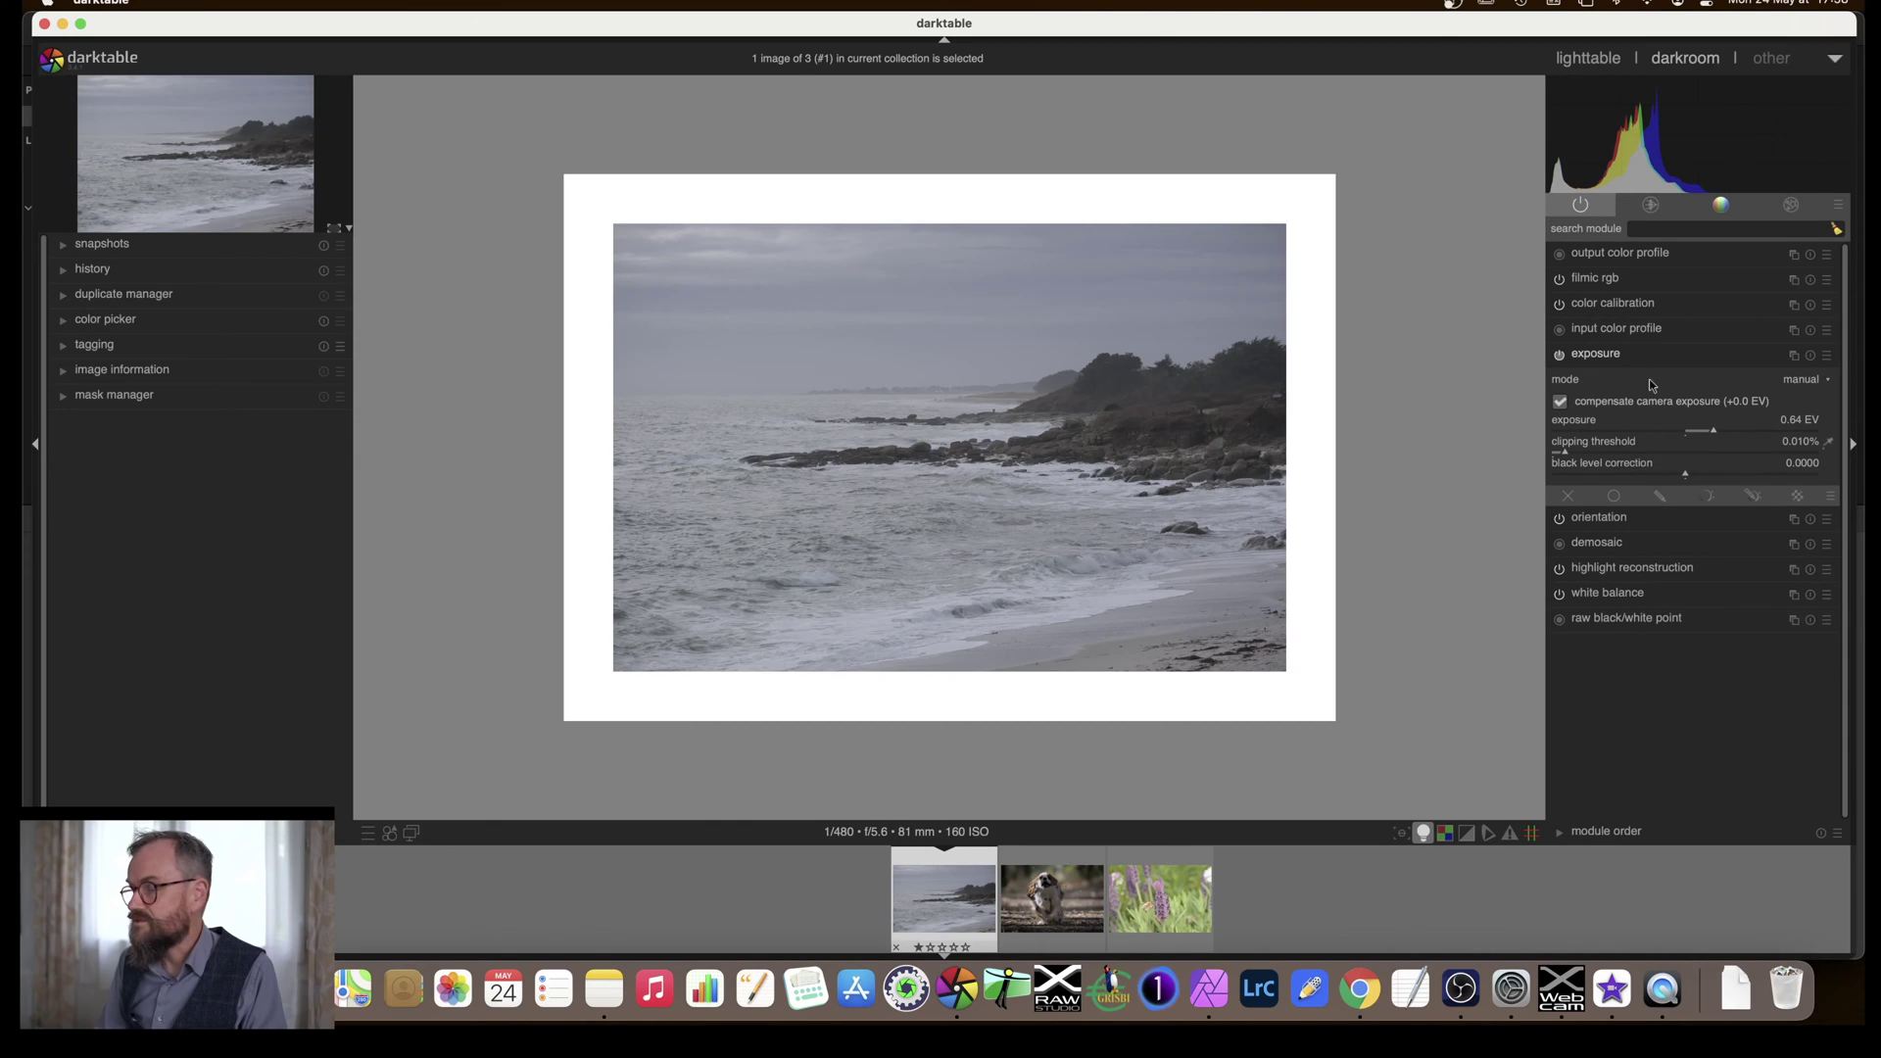
- In filmic rgb, set white relative exposure to +3.05 EV and black relative exposure to about -5.59 EV
click(1607, 361)
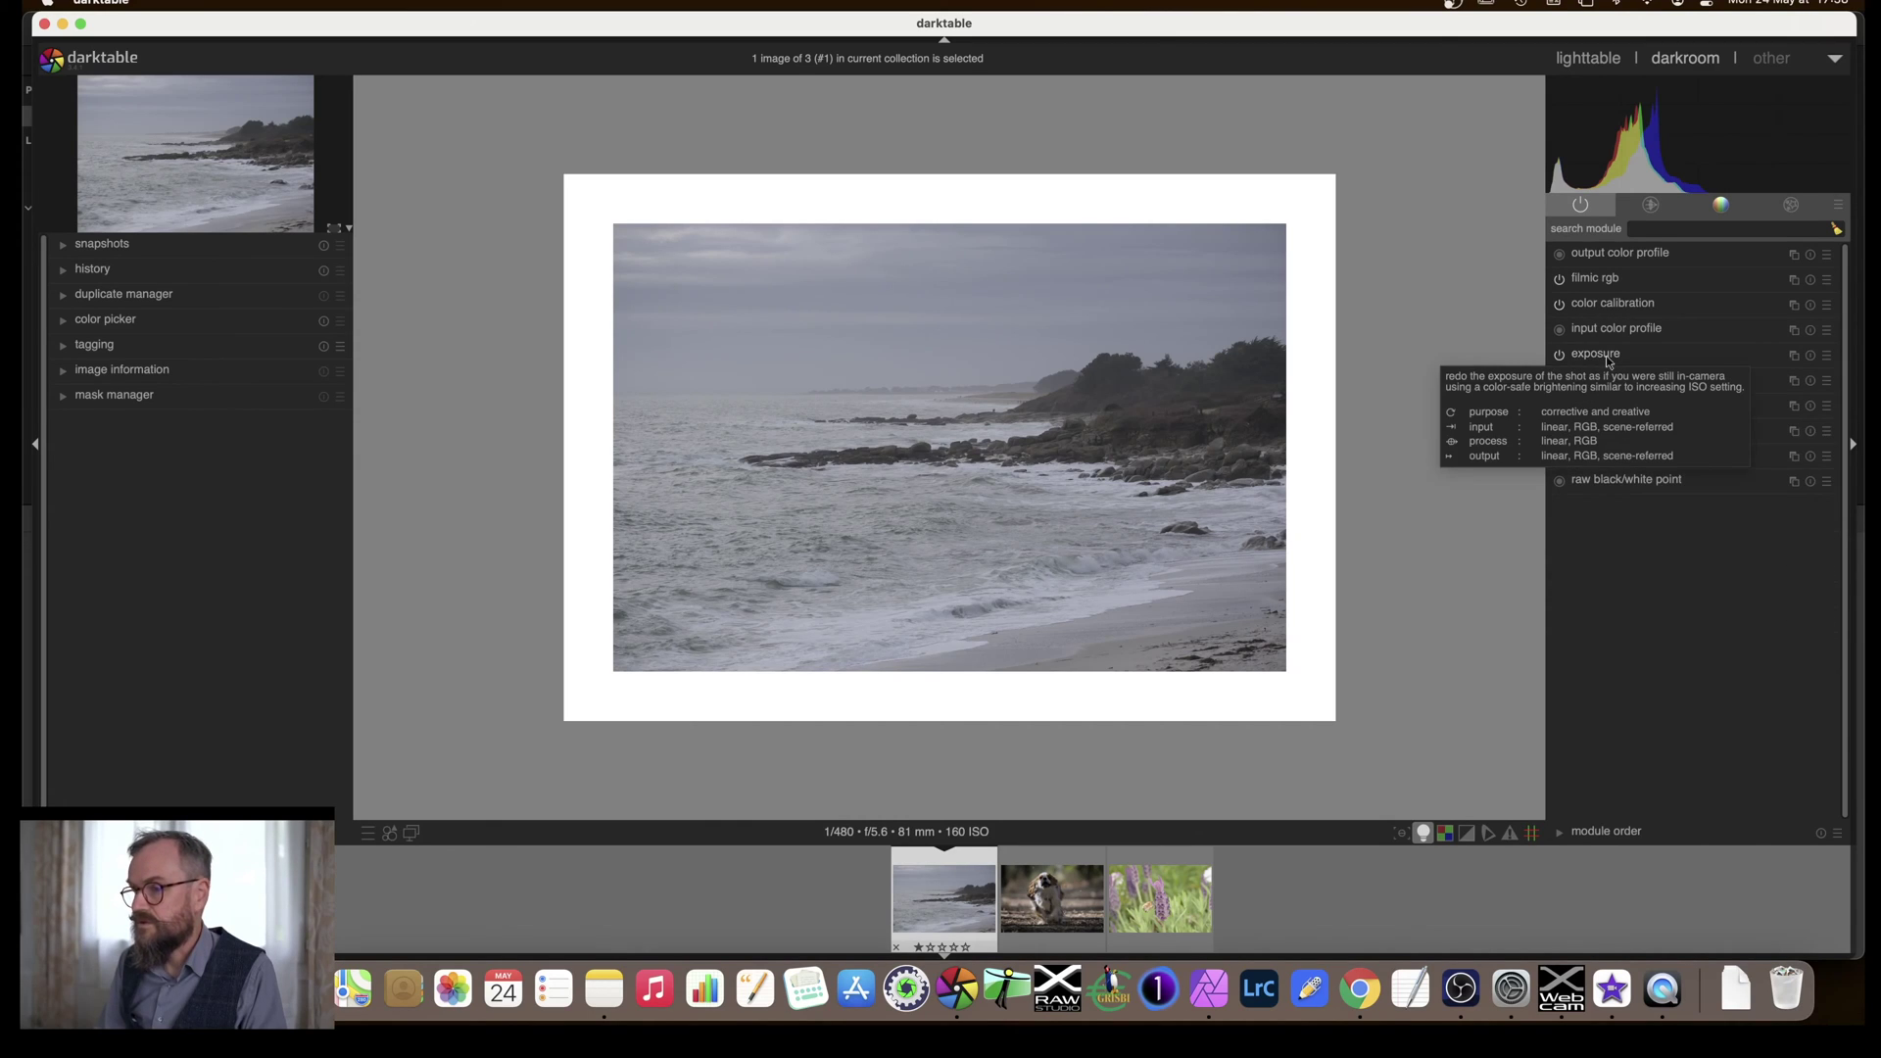
click(1594, 280)
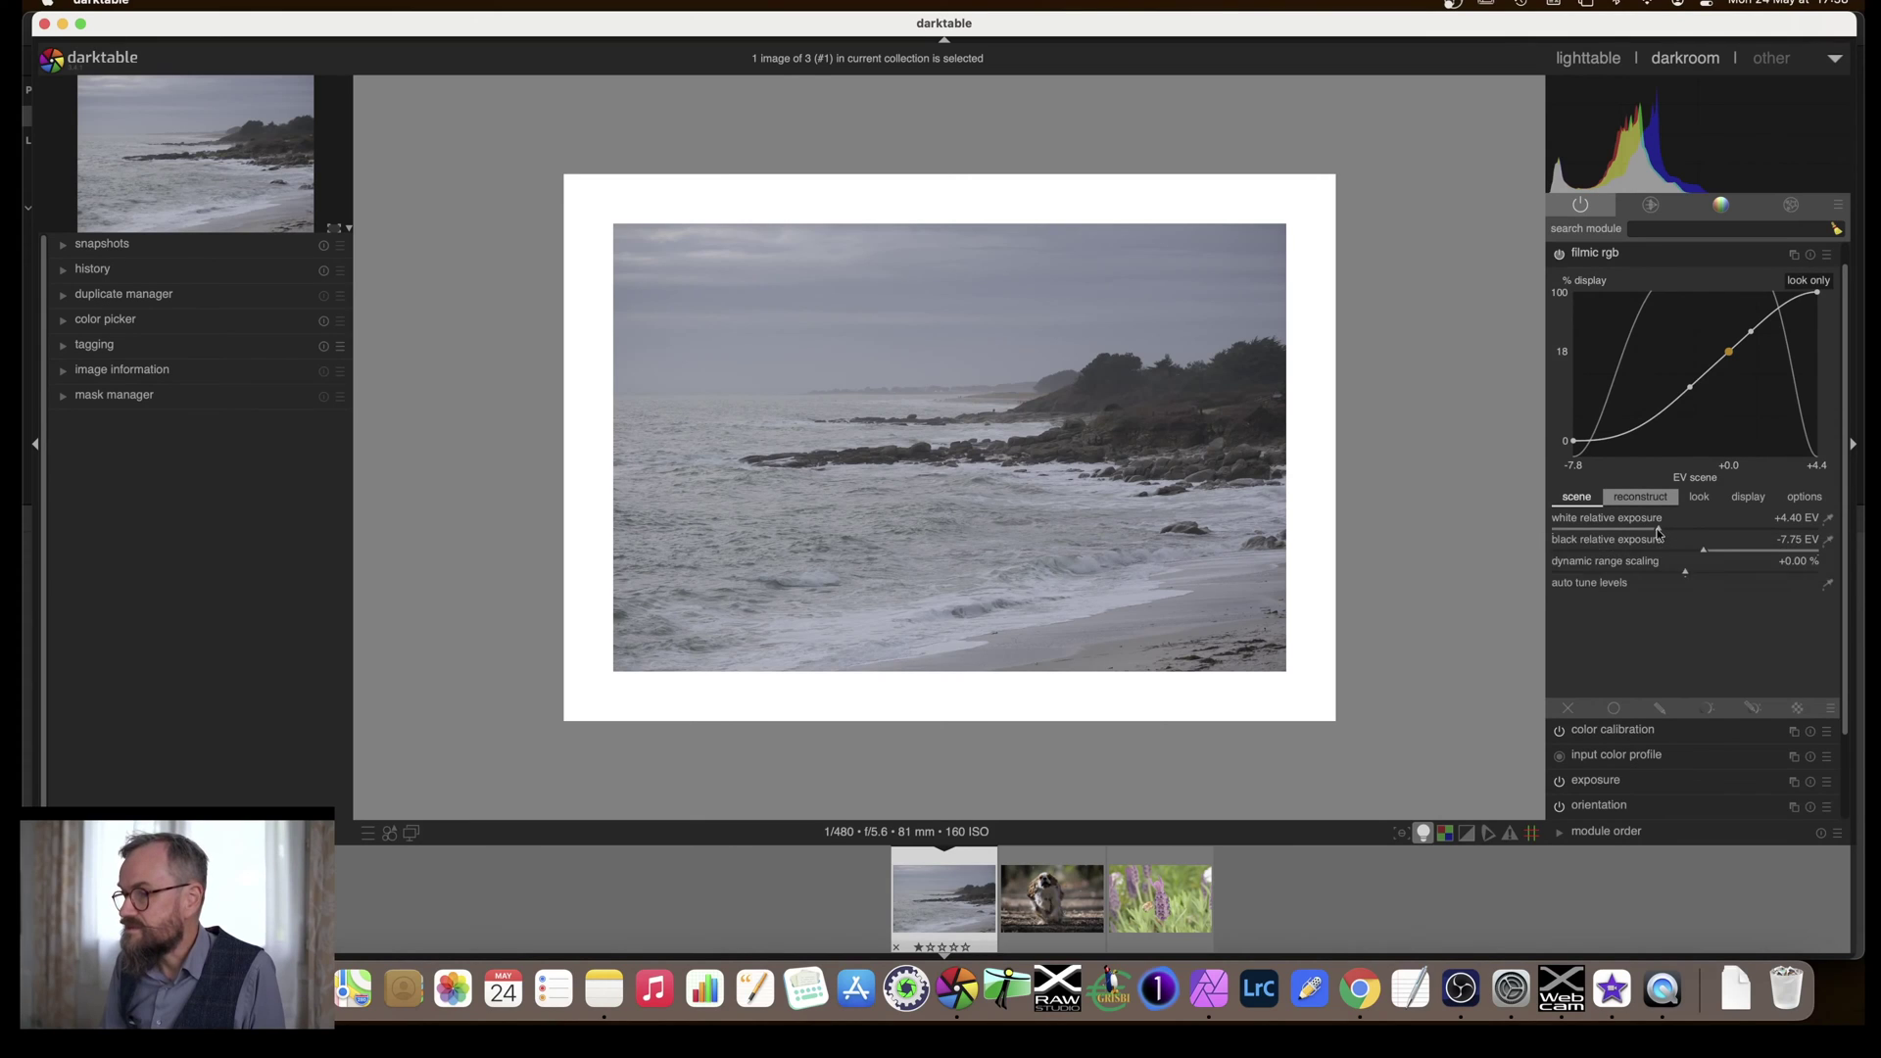
drag(1658, 532, 1618, 534)
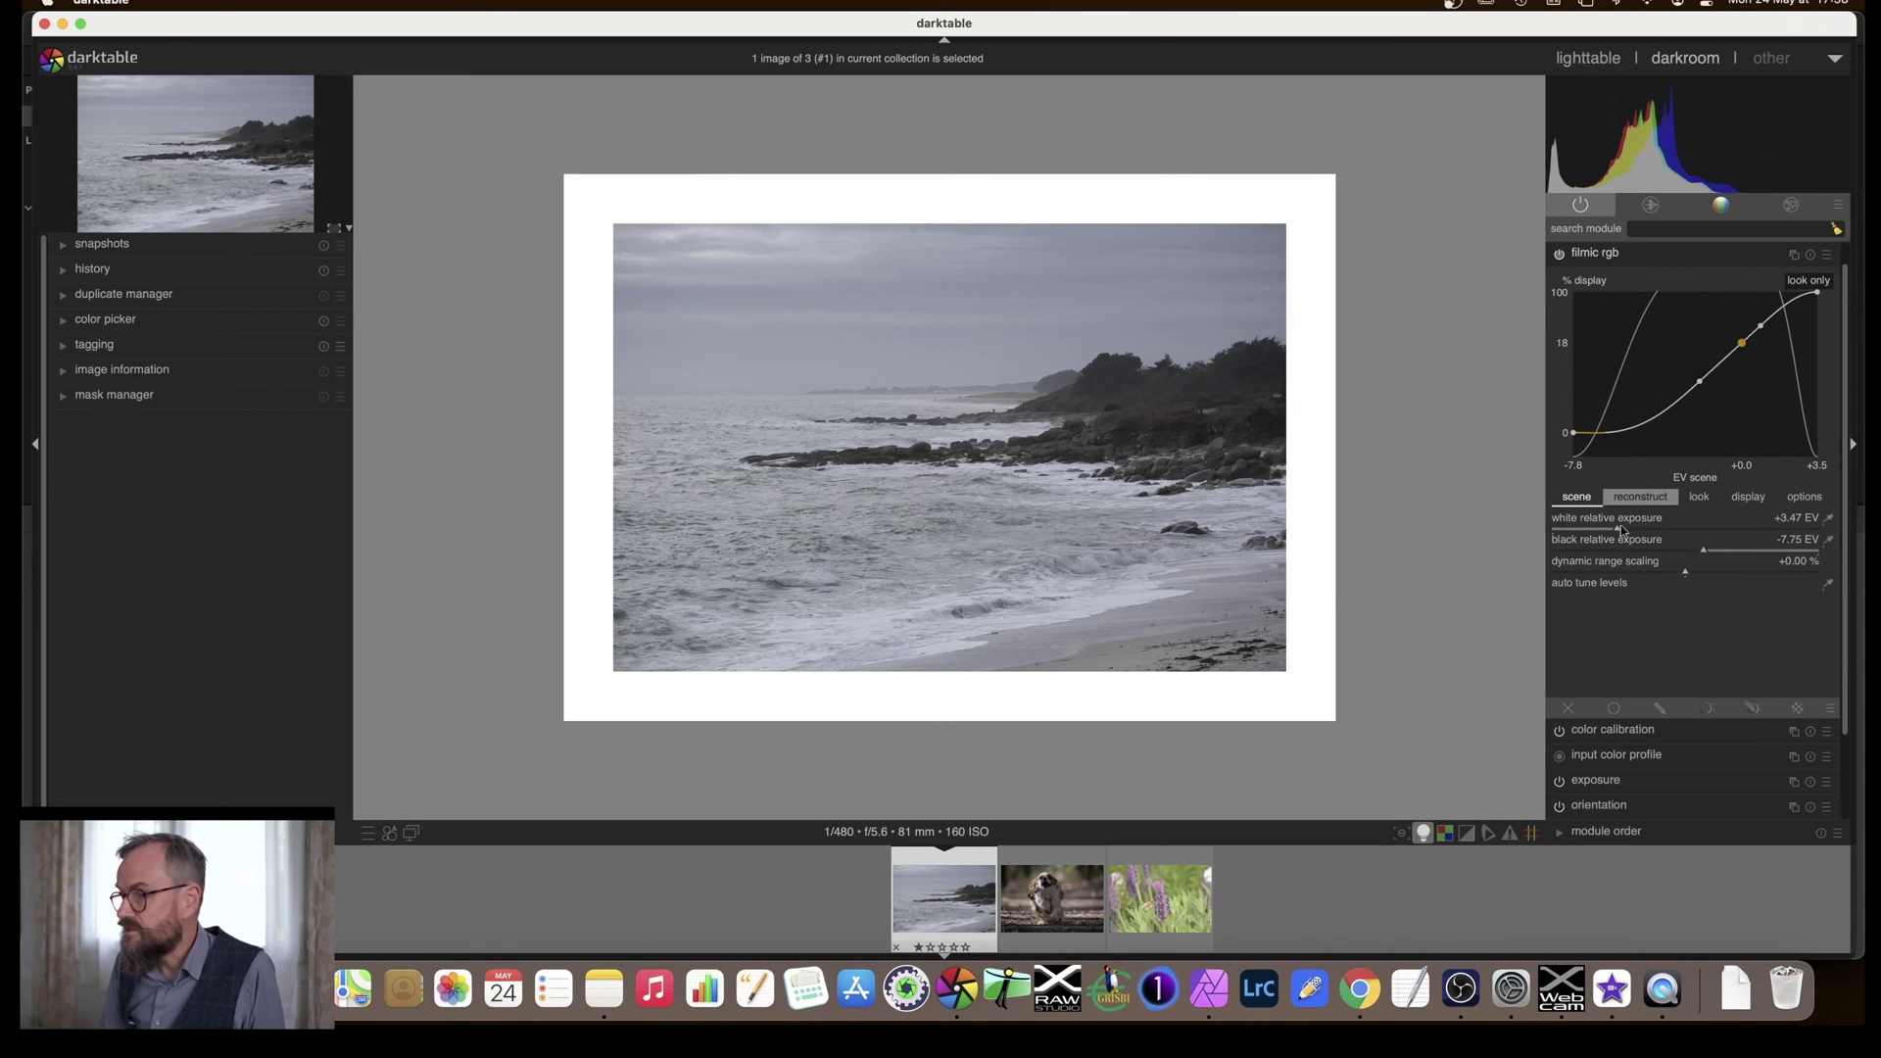
drag(1615, 529, 1599, 531)
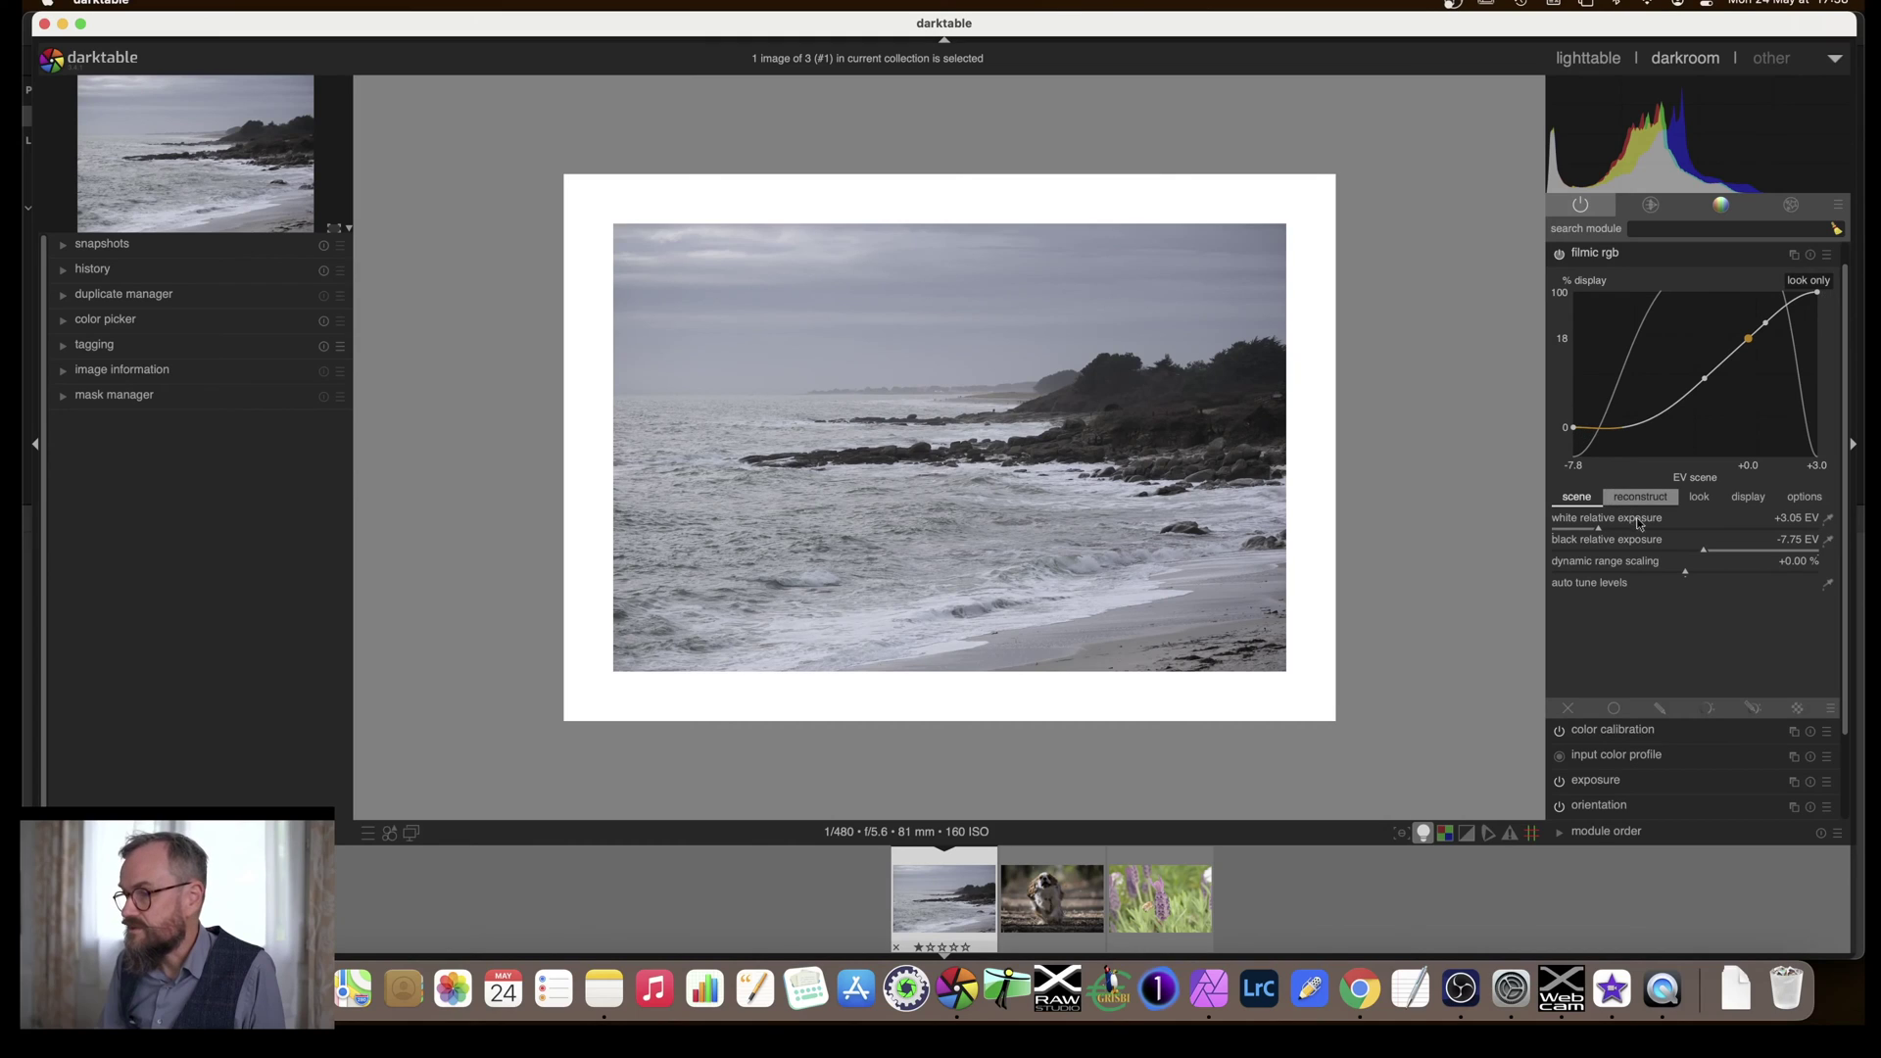
drag(1702, 550, 1802, 555)
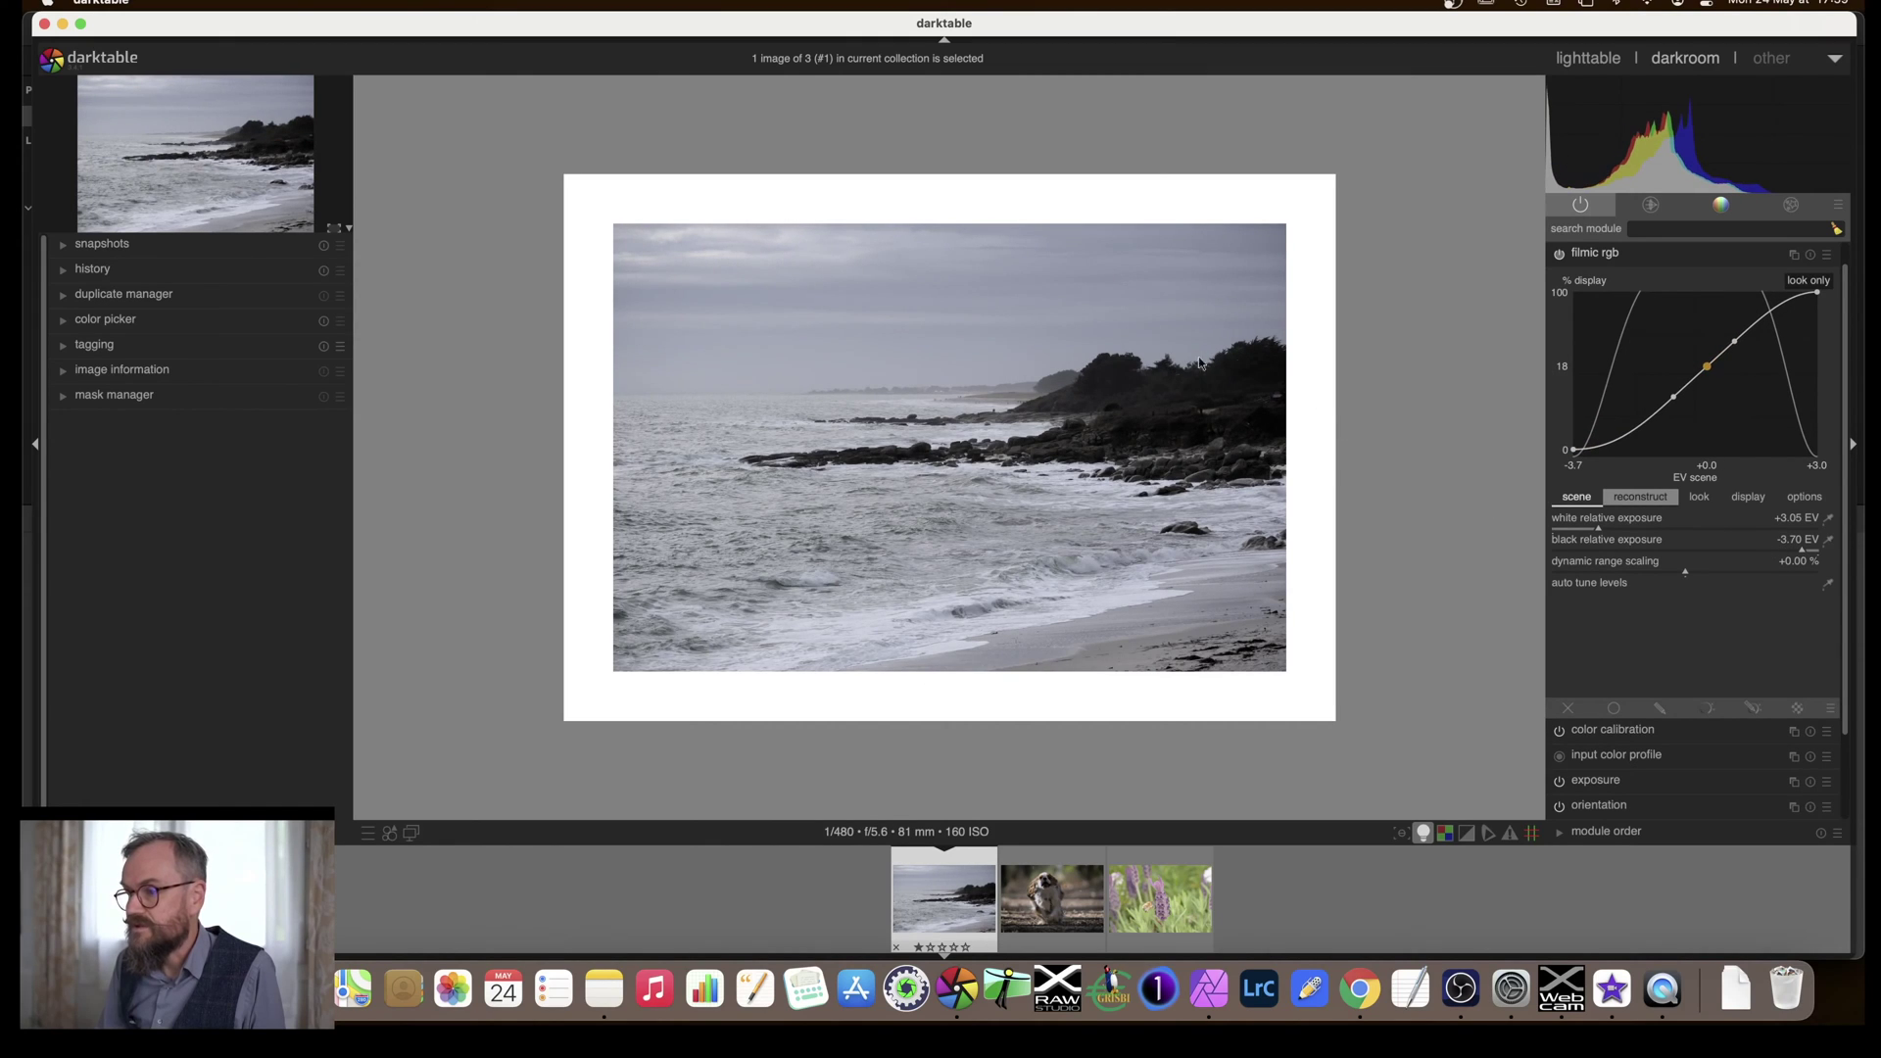
drag(1802, 554, 1752, 557)
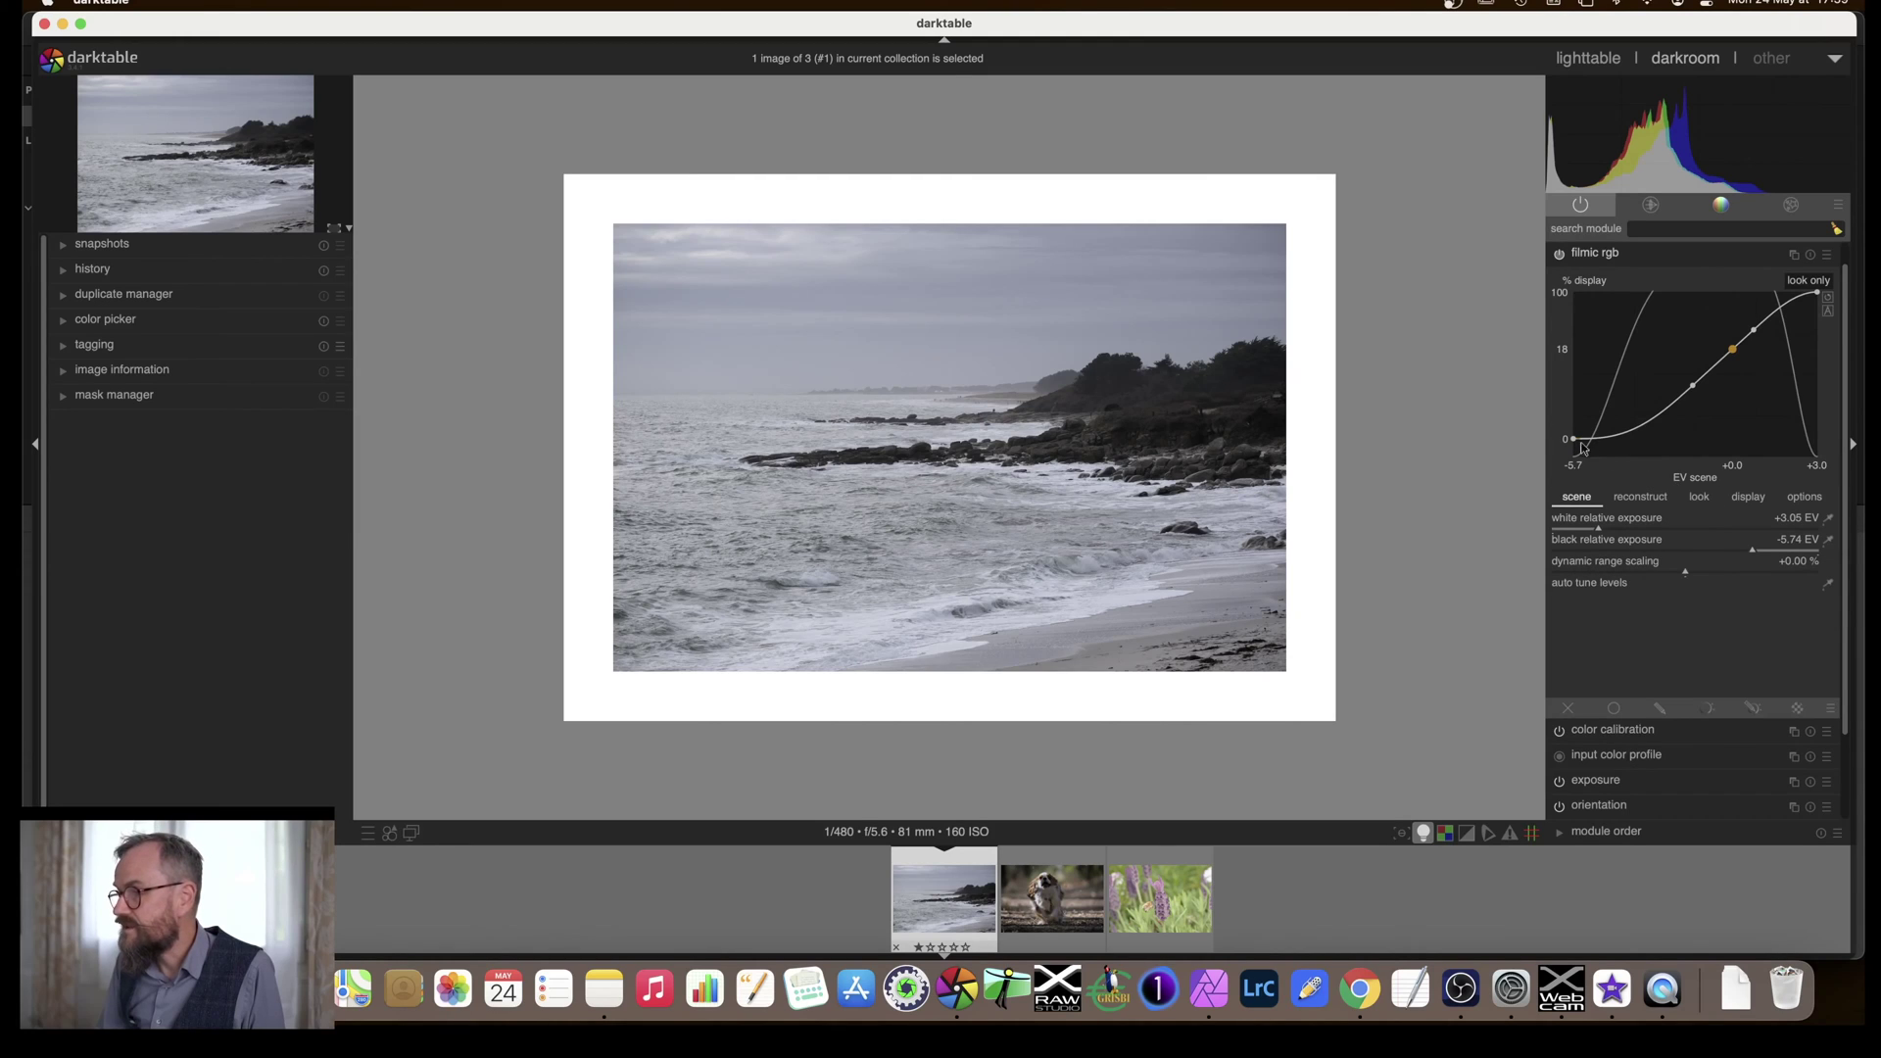
drag(1754, 555, 1758, 554)
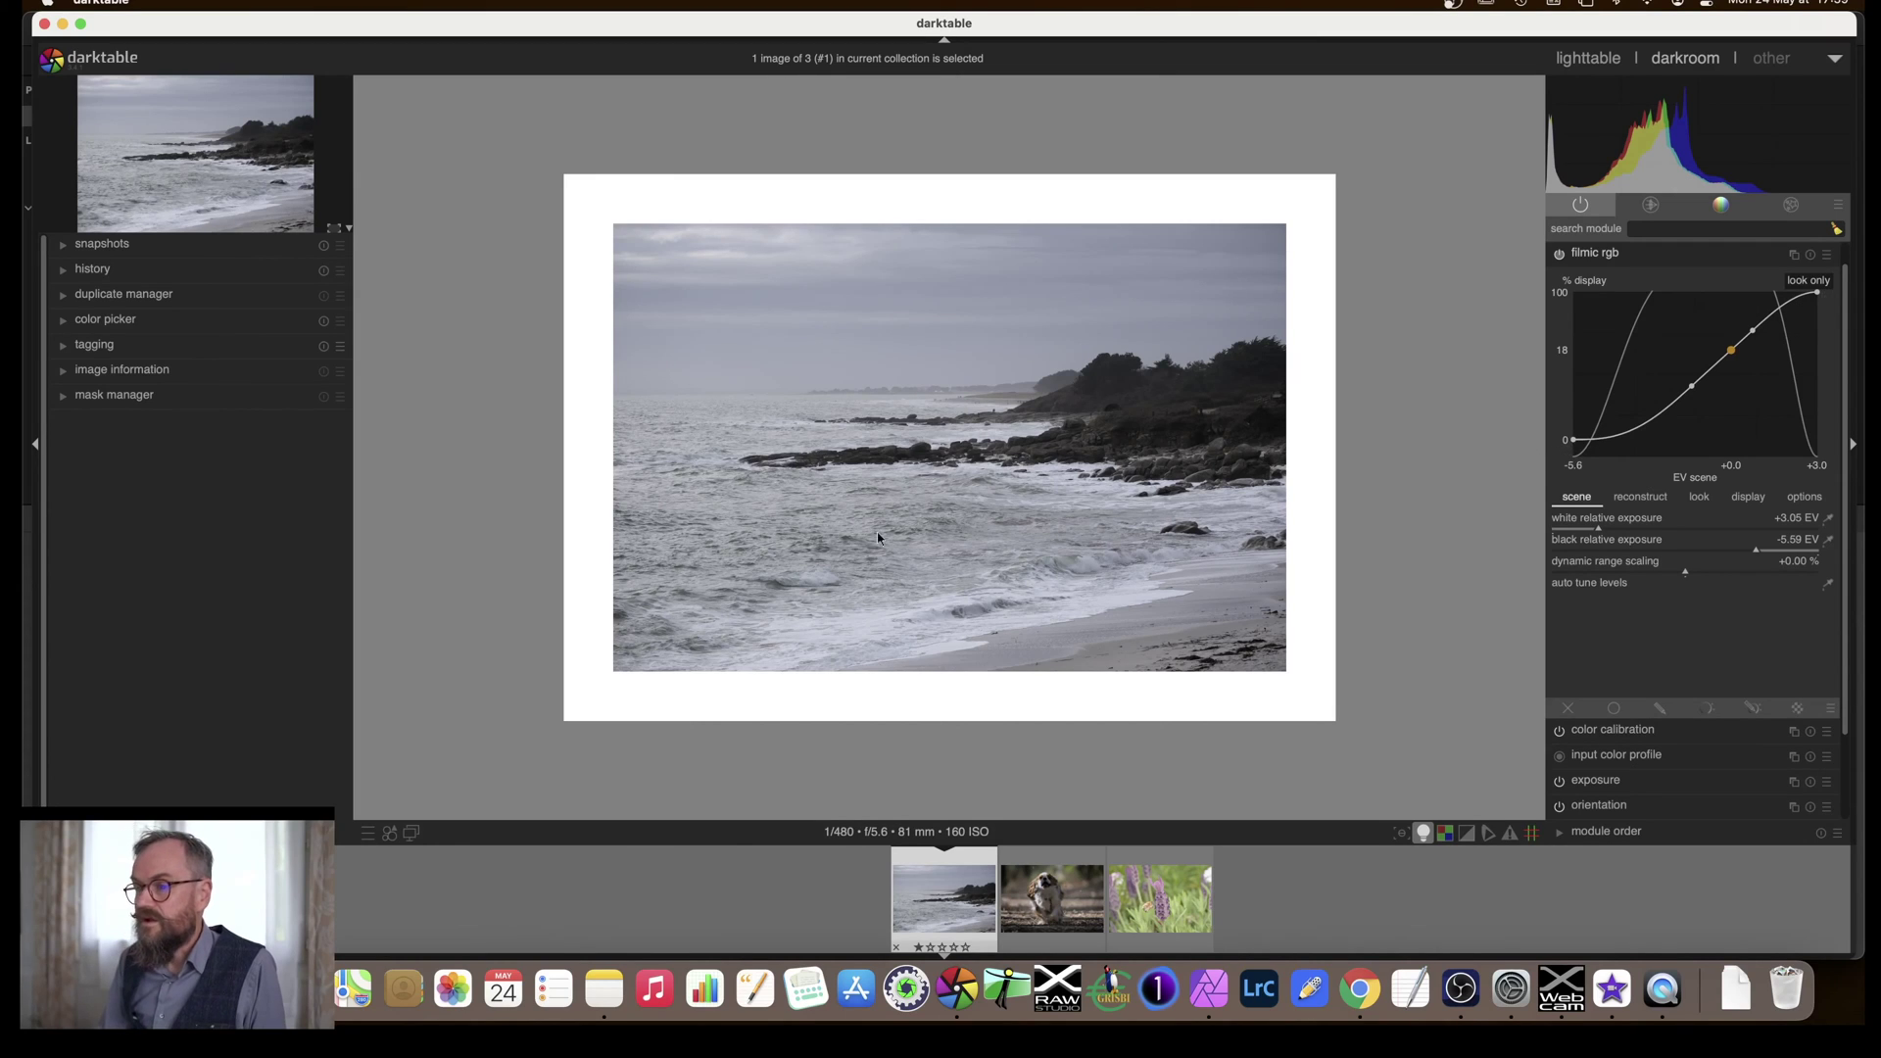
click(1595, 256)
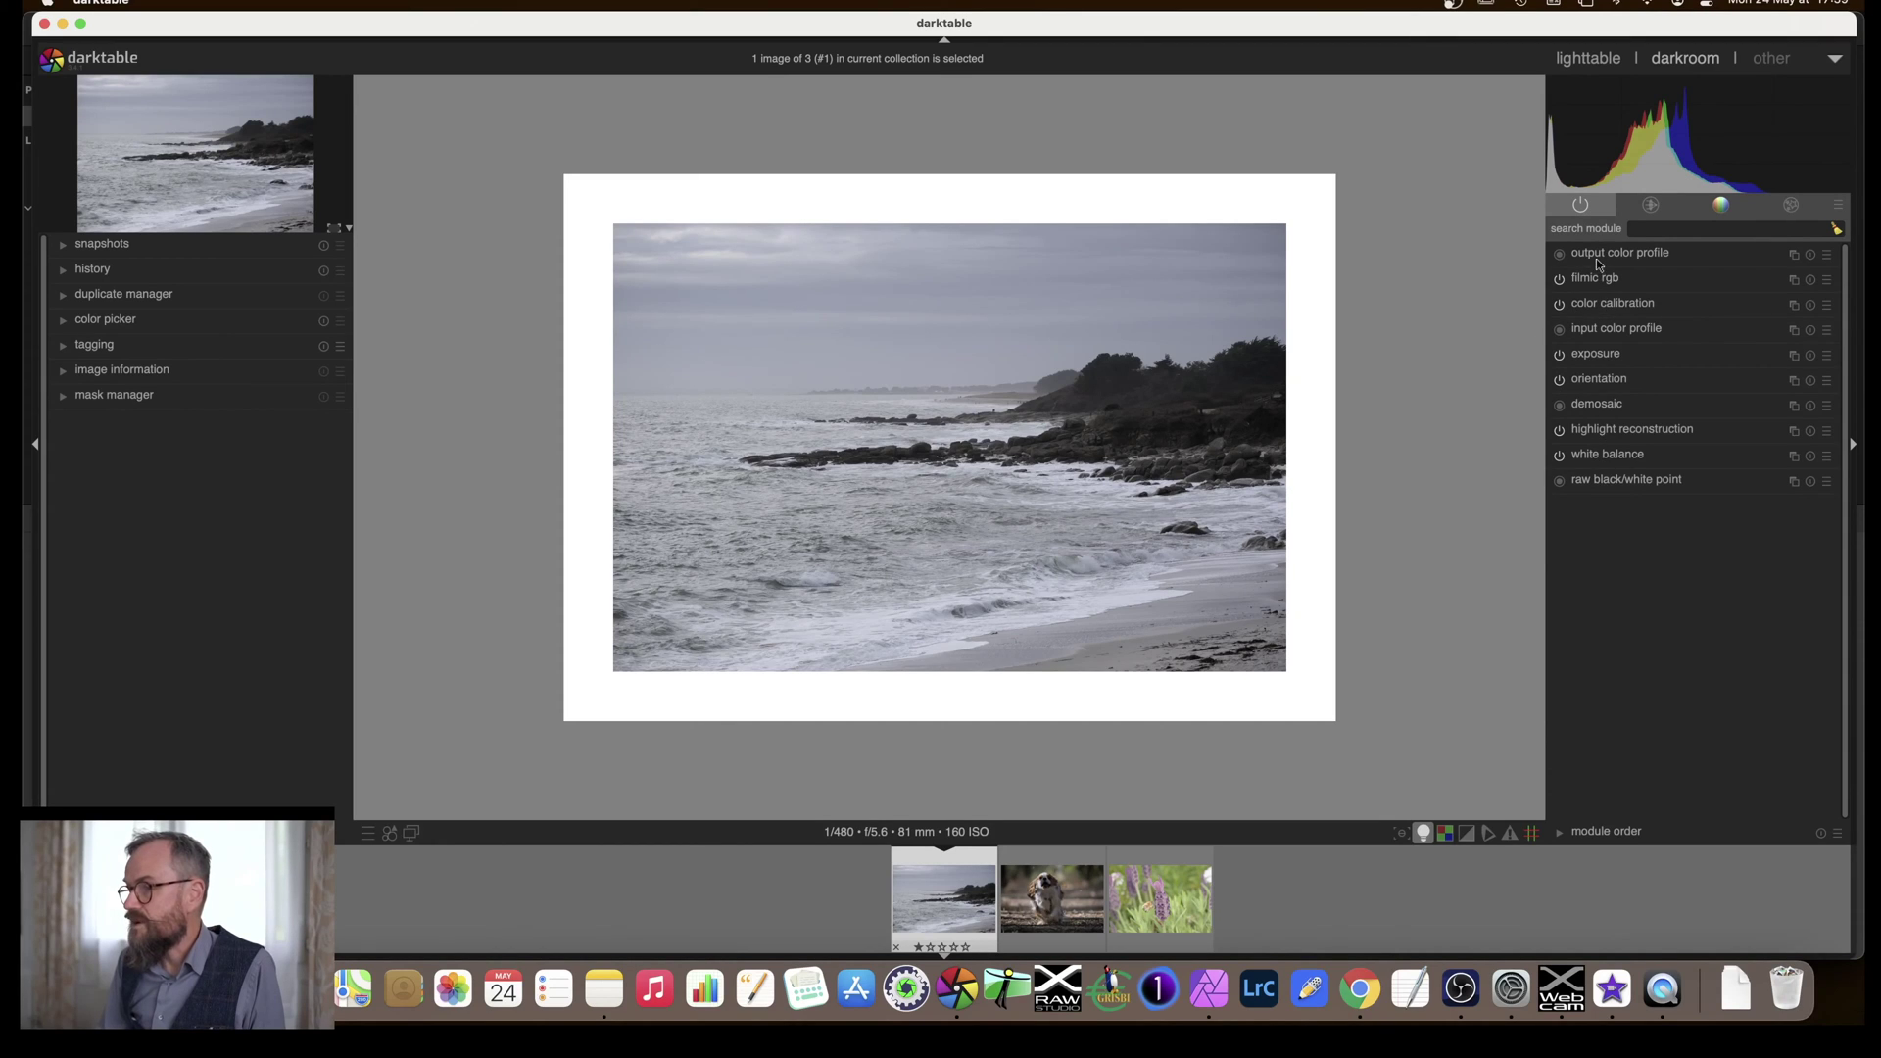
- Return to the lighttable grid and select the dog photo thumbnail
mouse_move(1590, 362)
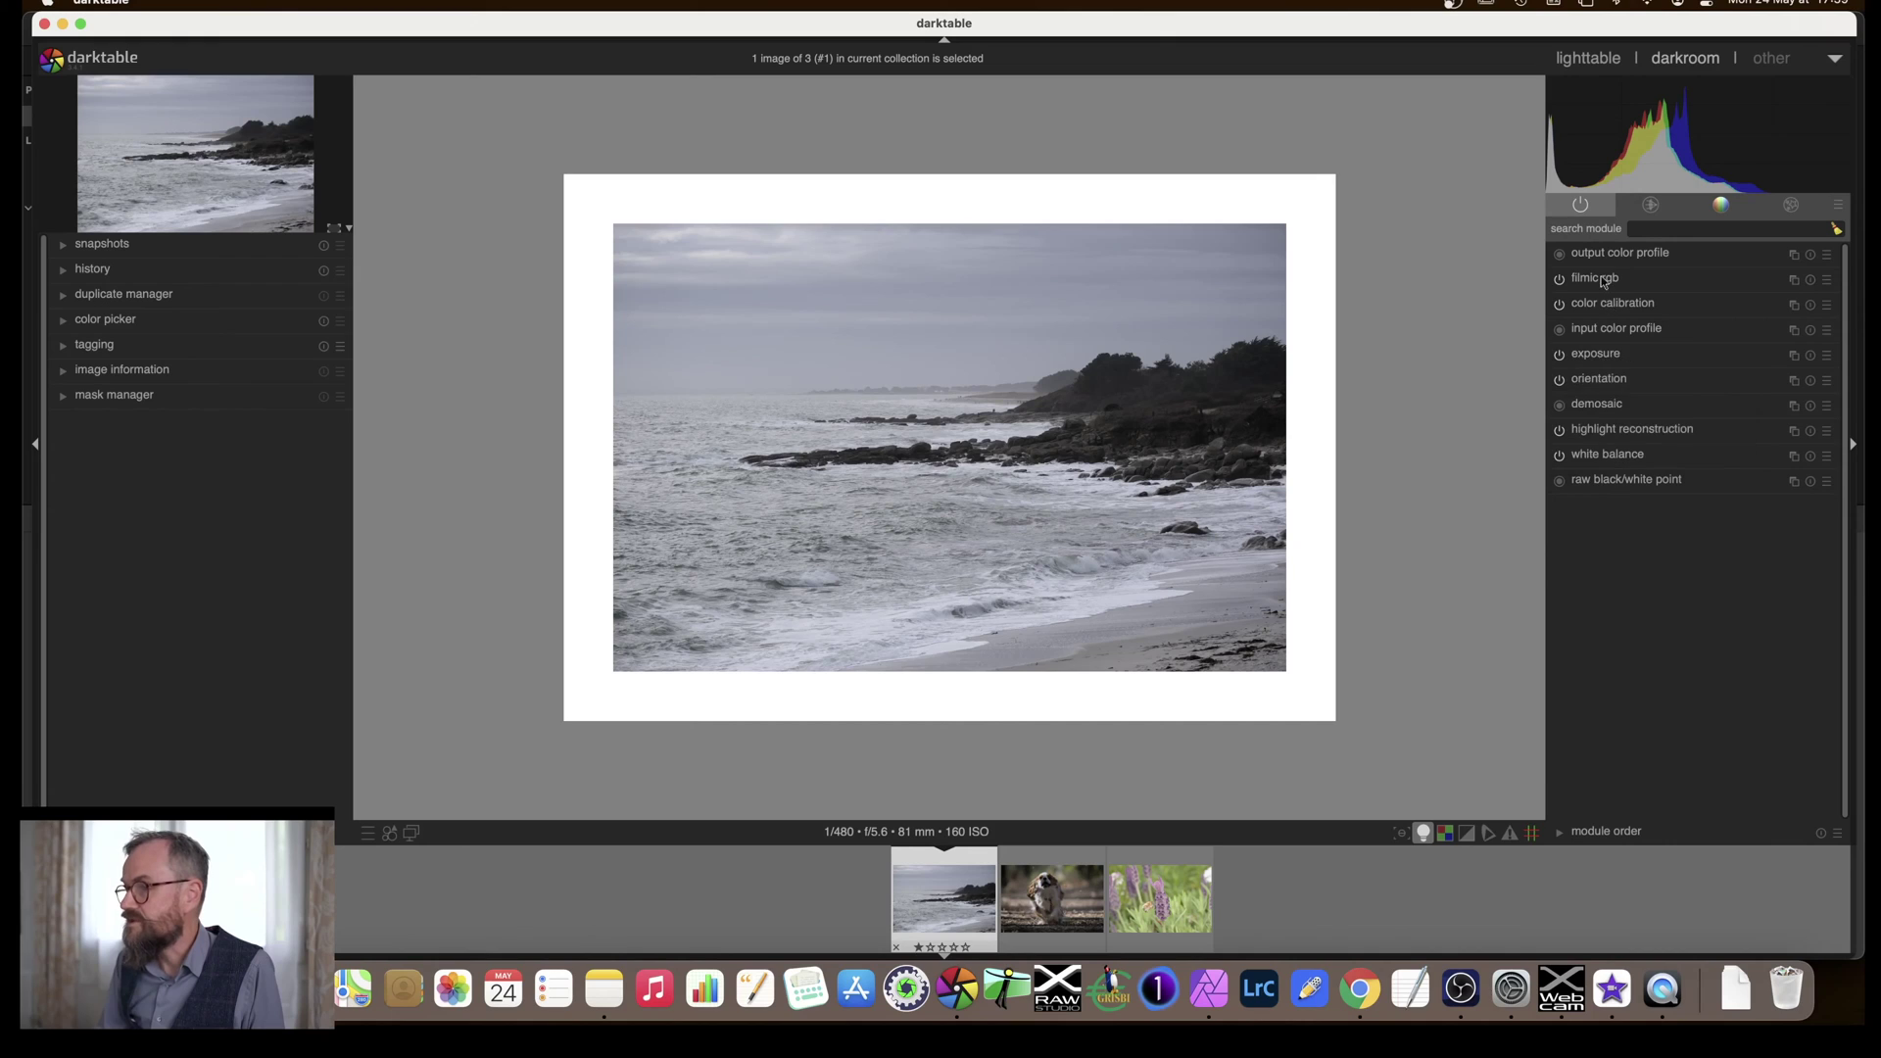
click(1598, 60)
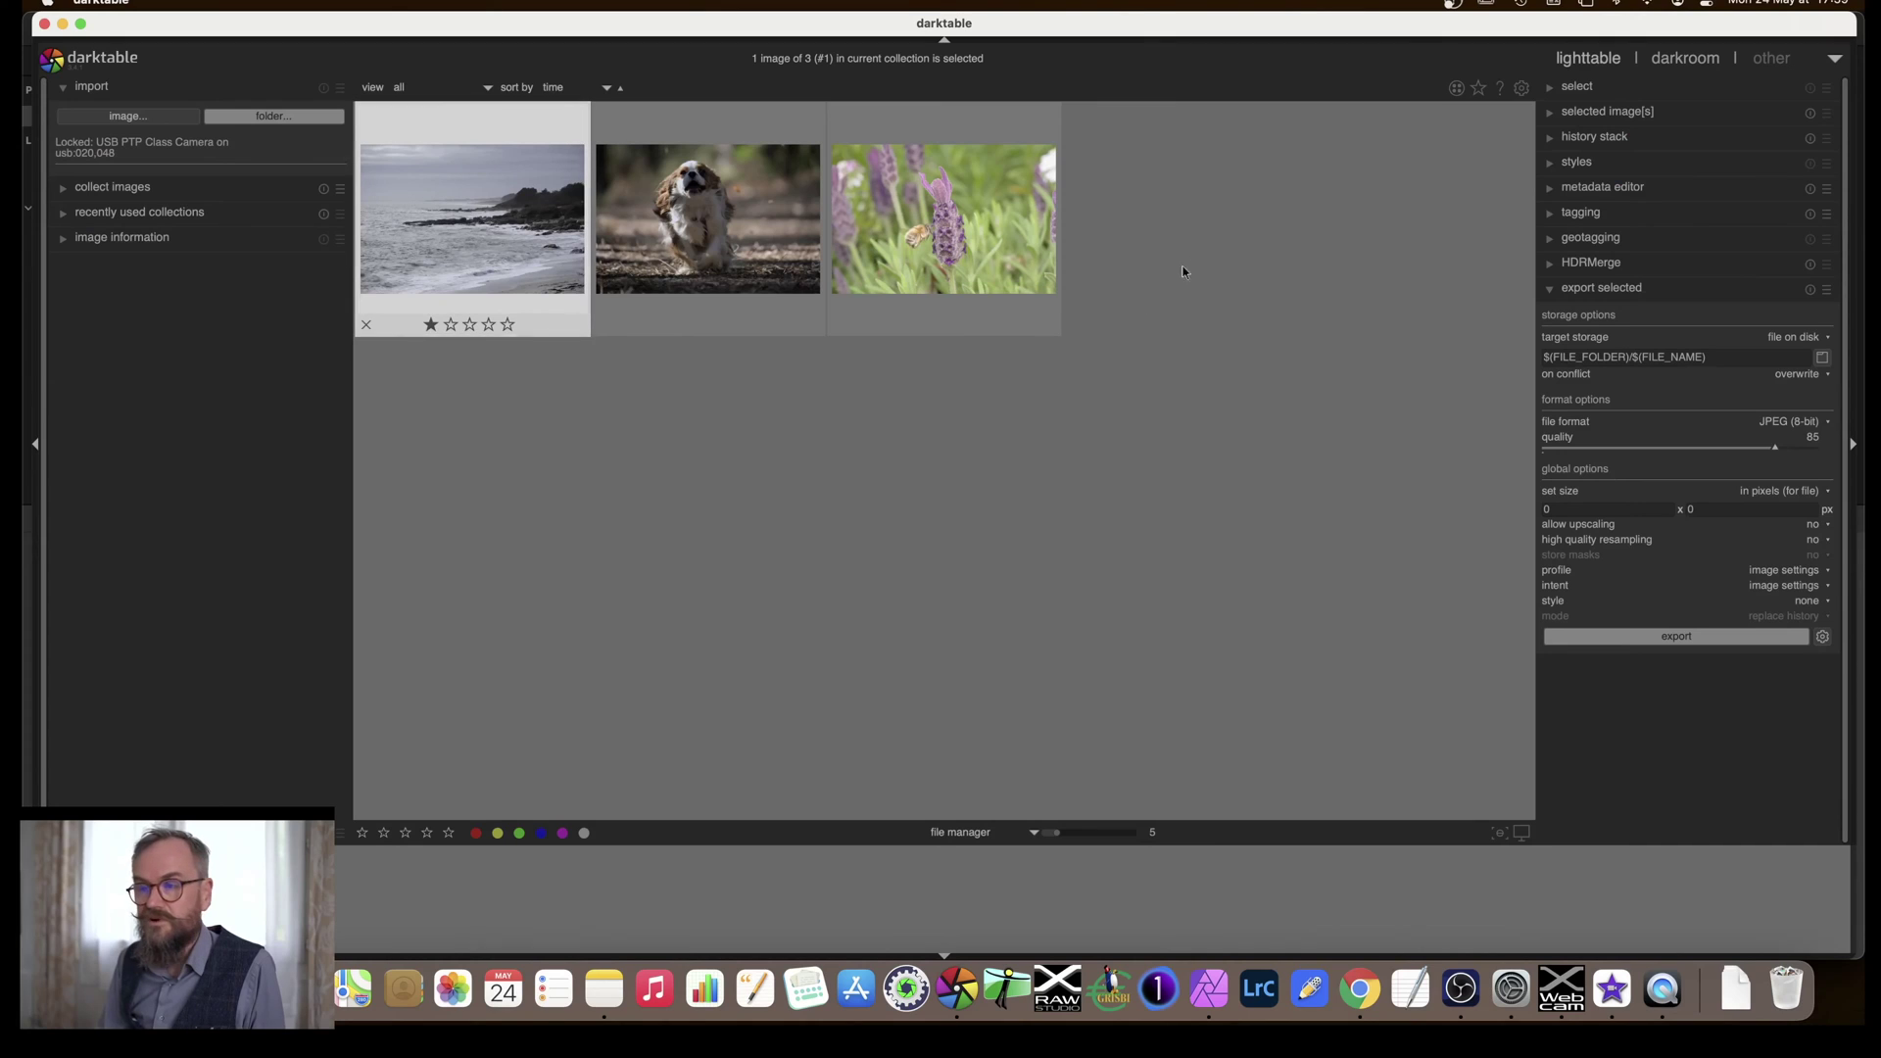
click(701, 227)
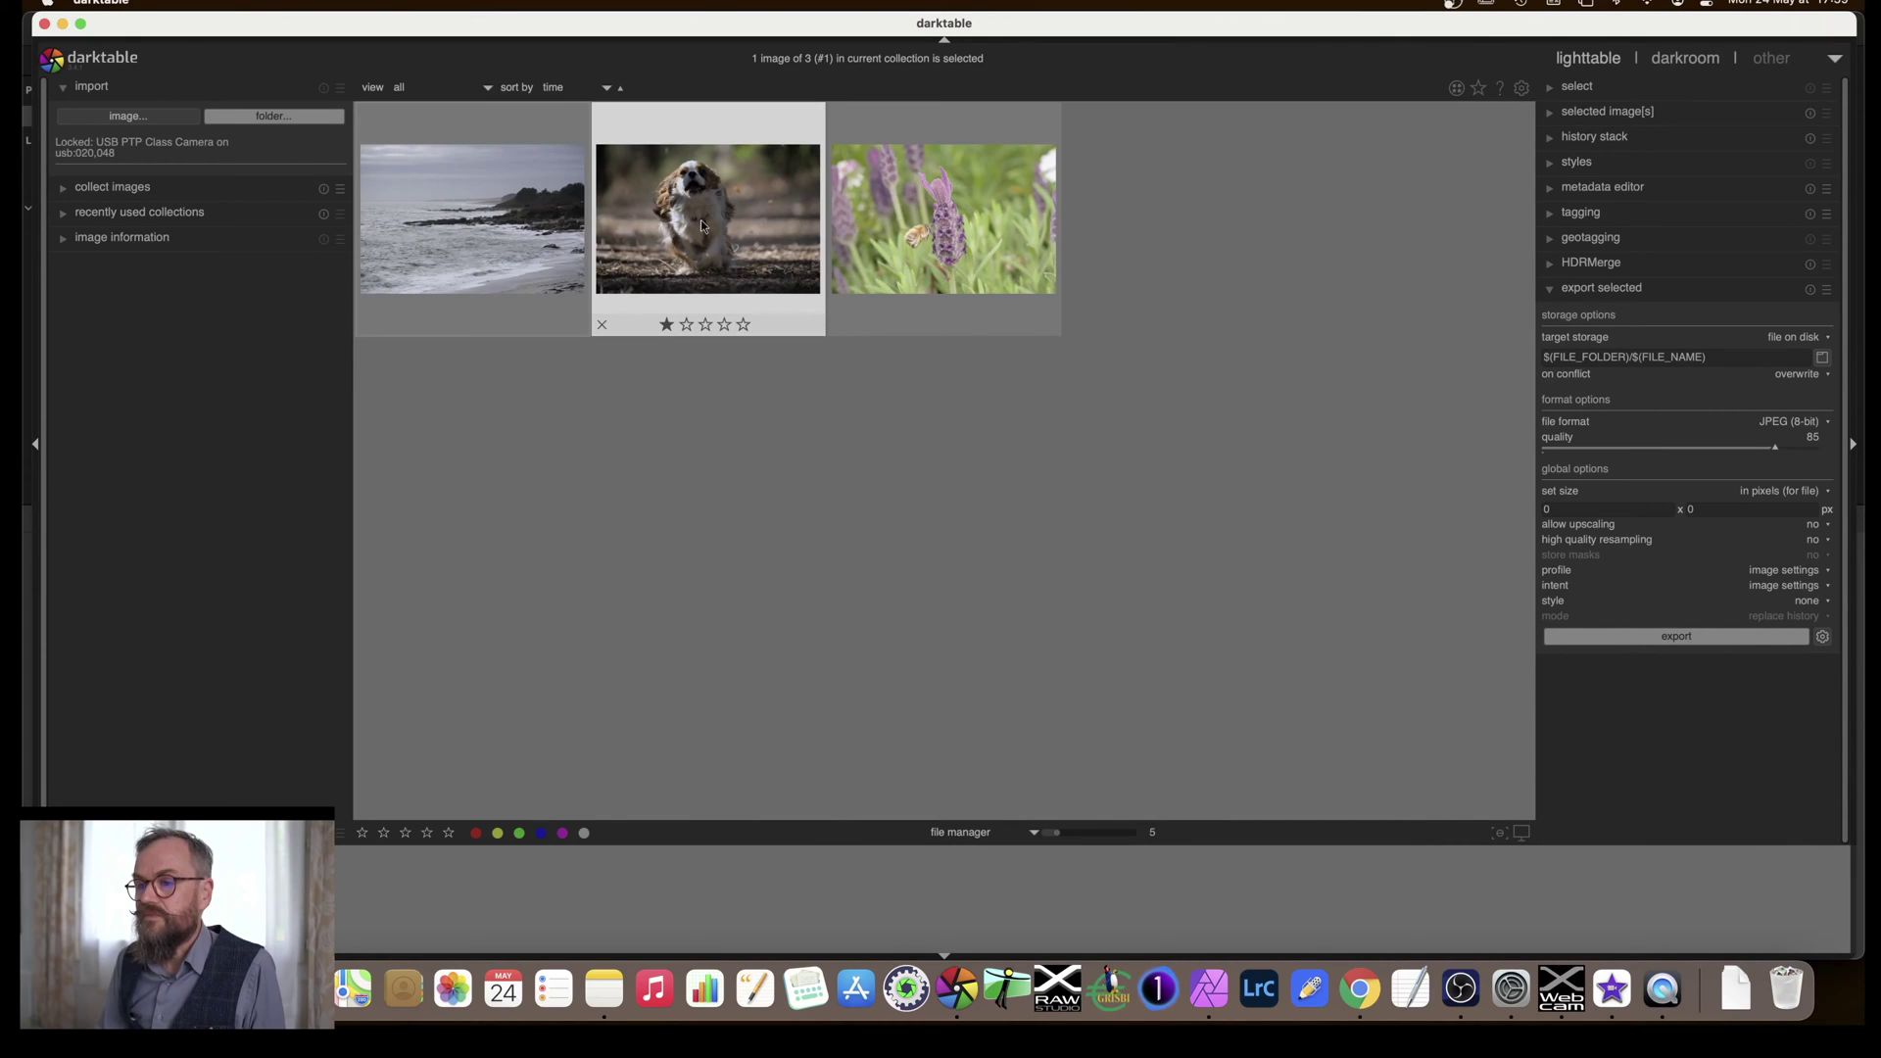
- Open the dog photo in the darkroom with gamut check on, briefly trying the ISO 12646 view
double_click(701, 226)
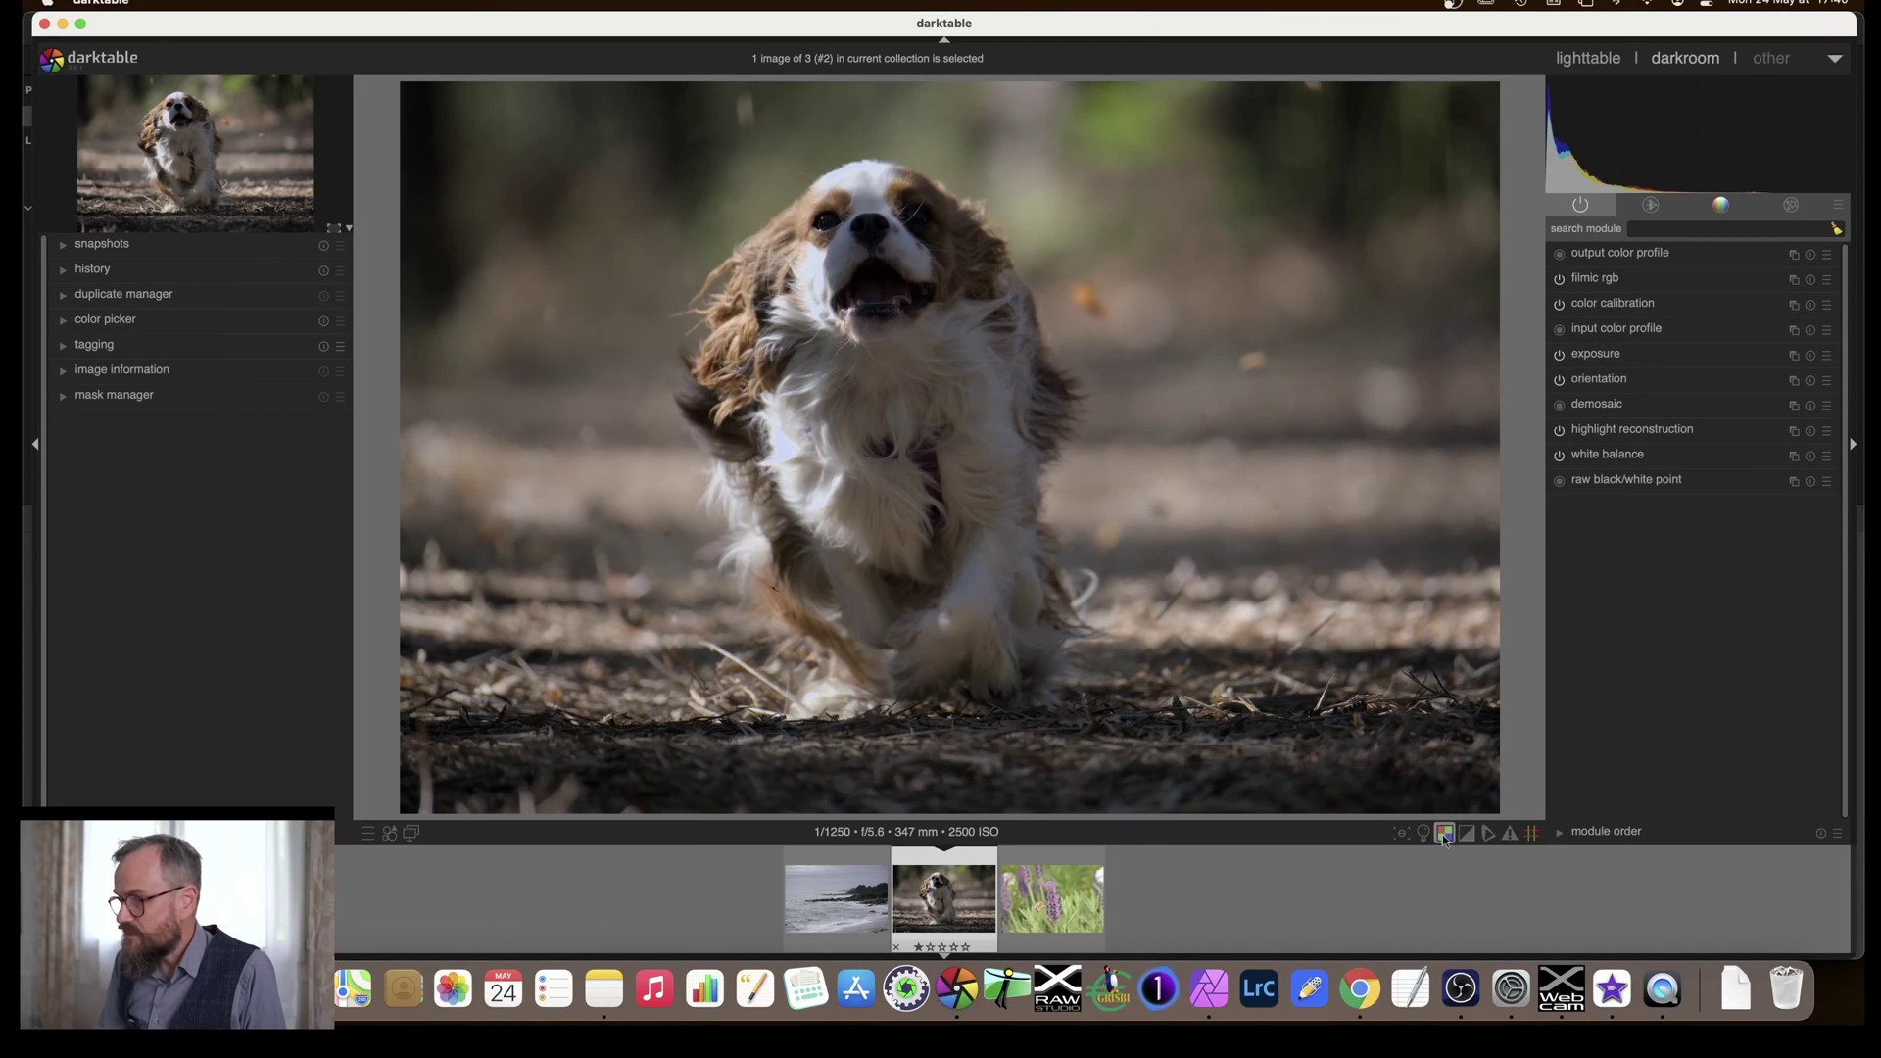
click(1422, 833)
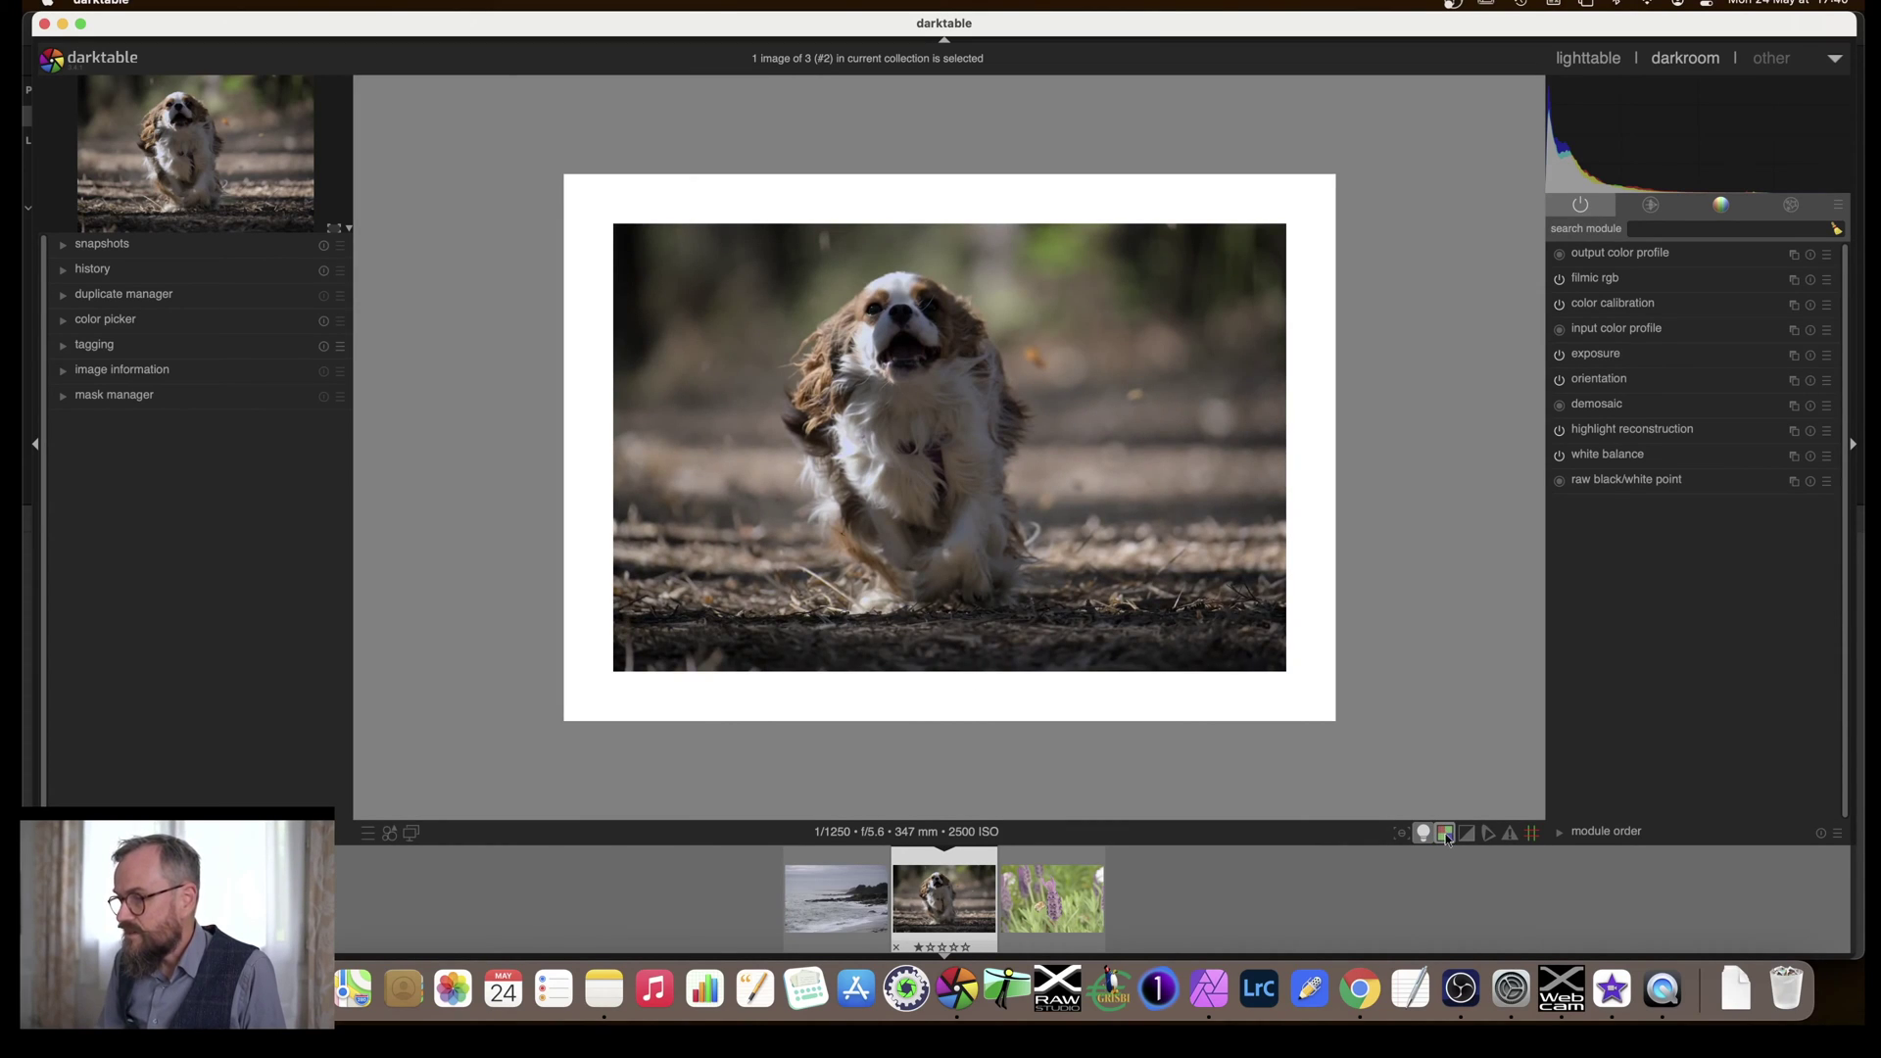
click(1446, 834)
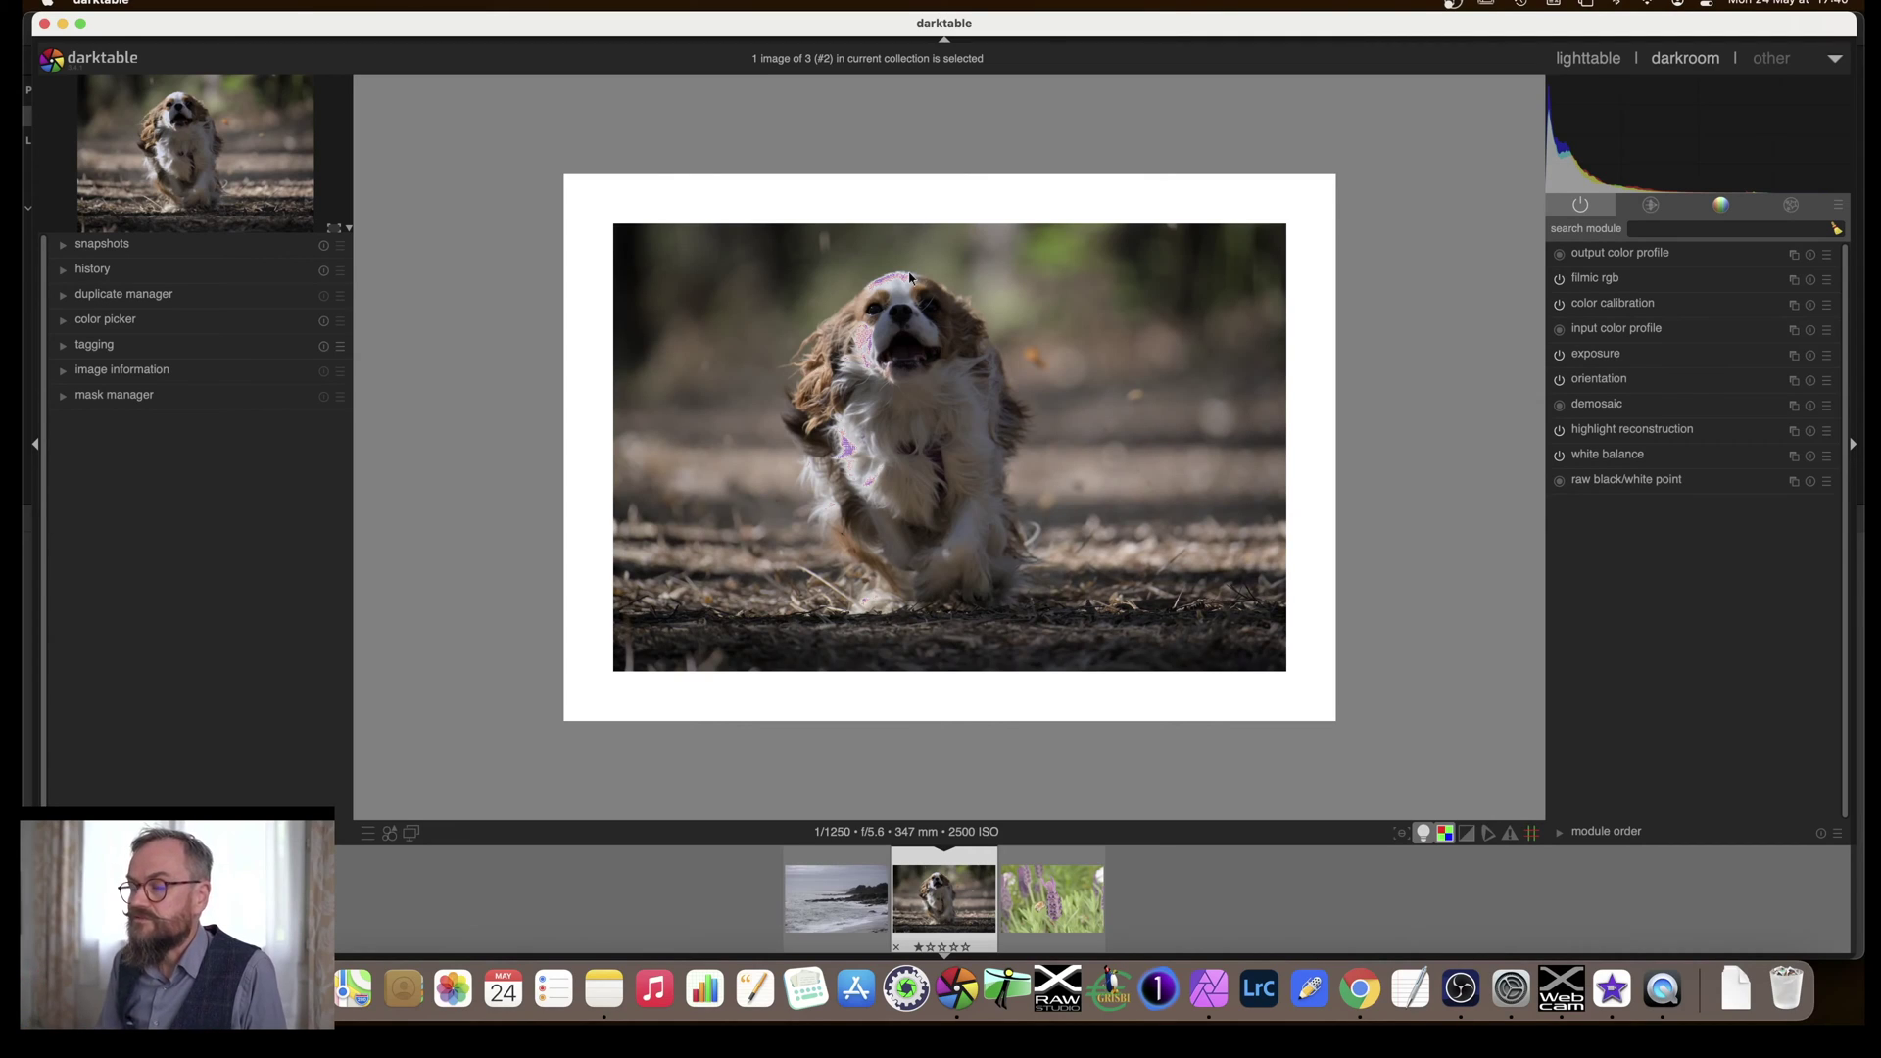
click(1423, 833)
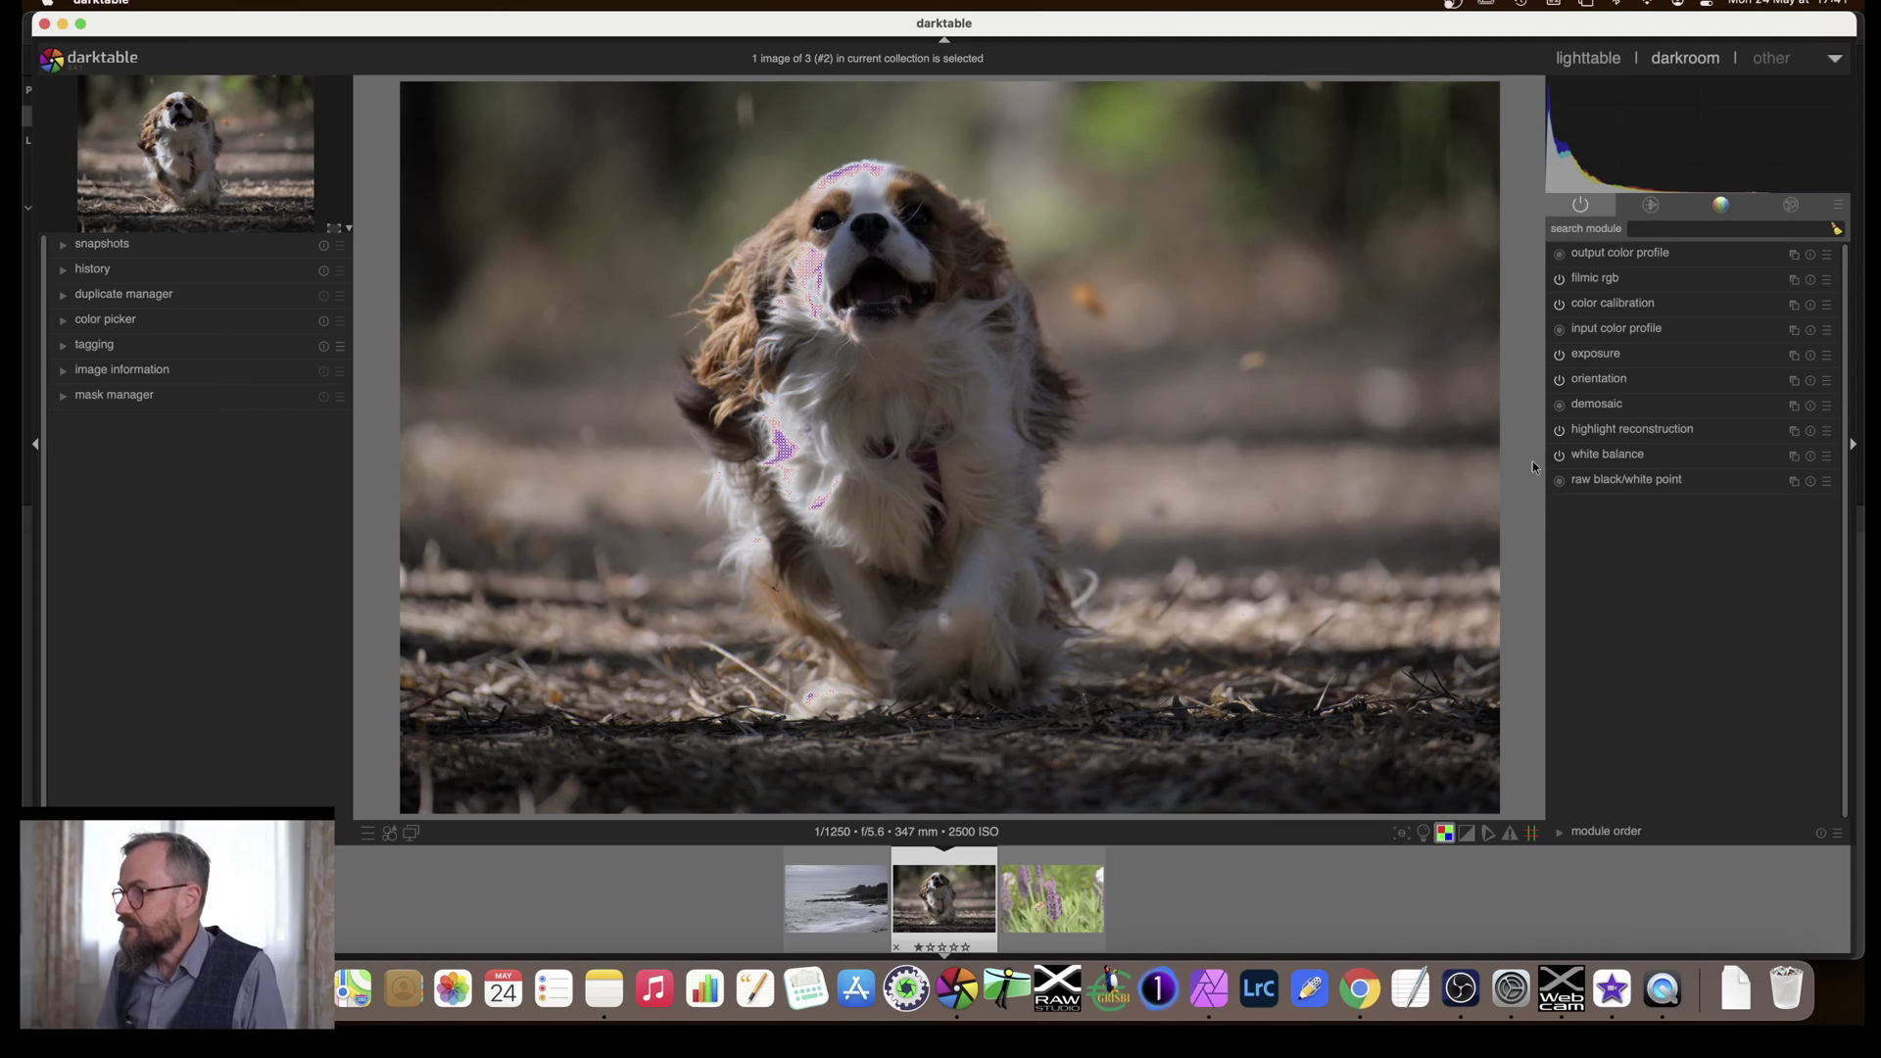
- Expand the dog photo's exposure module, showing 0.00 EV with -0.3 EV camera compensation
click(1597, 358)
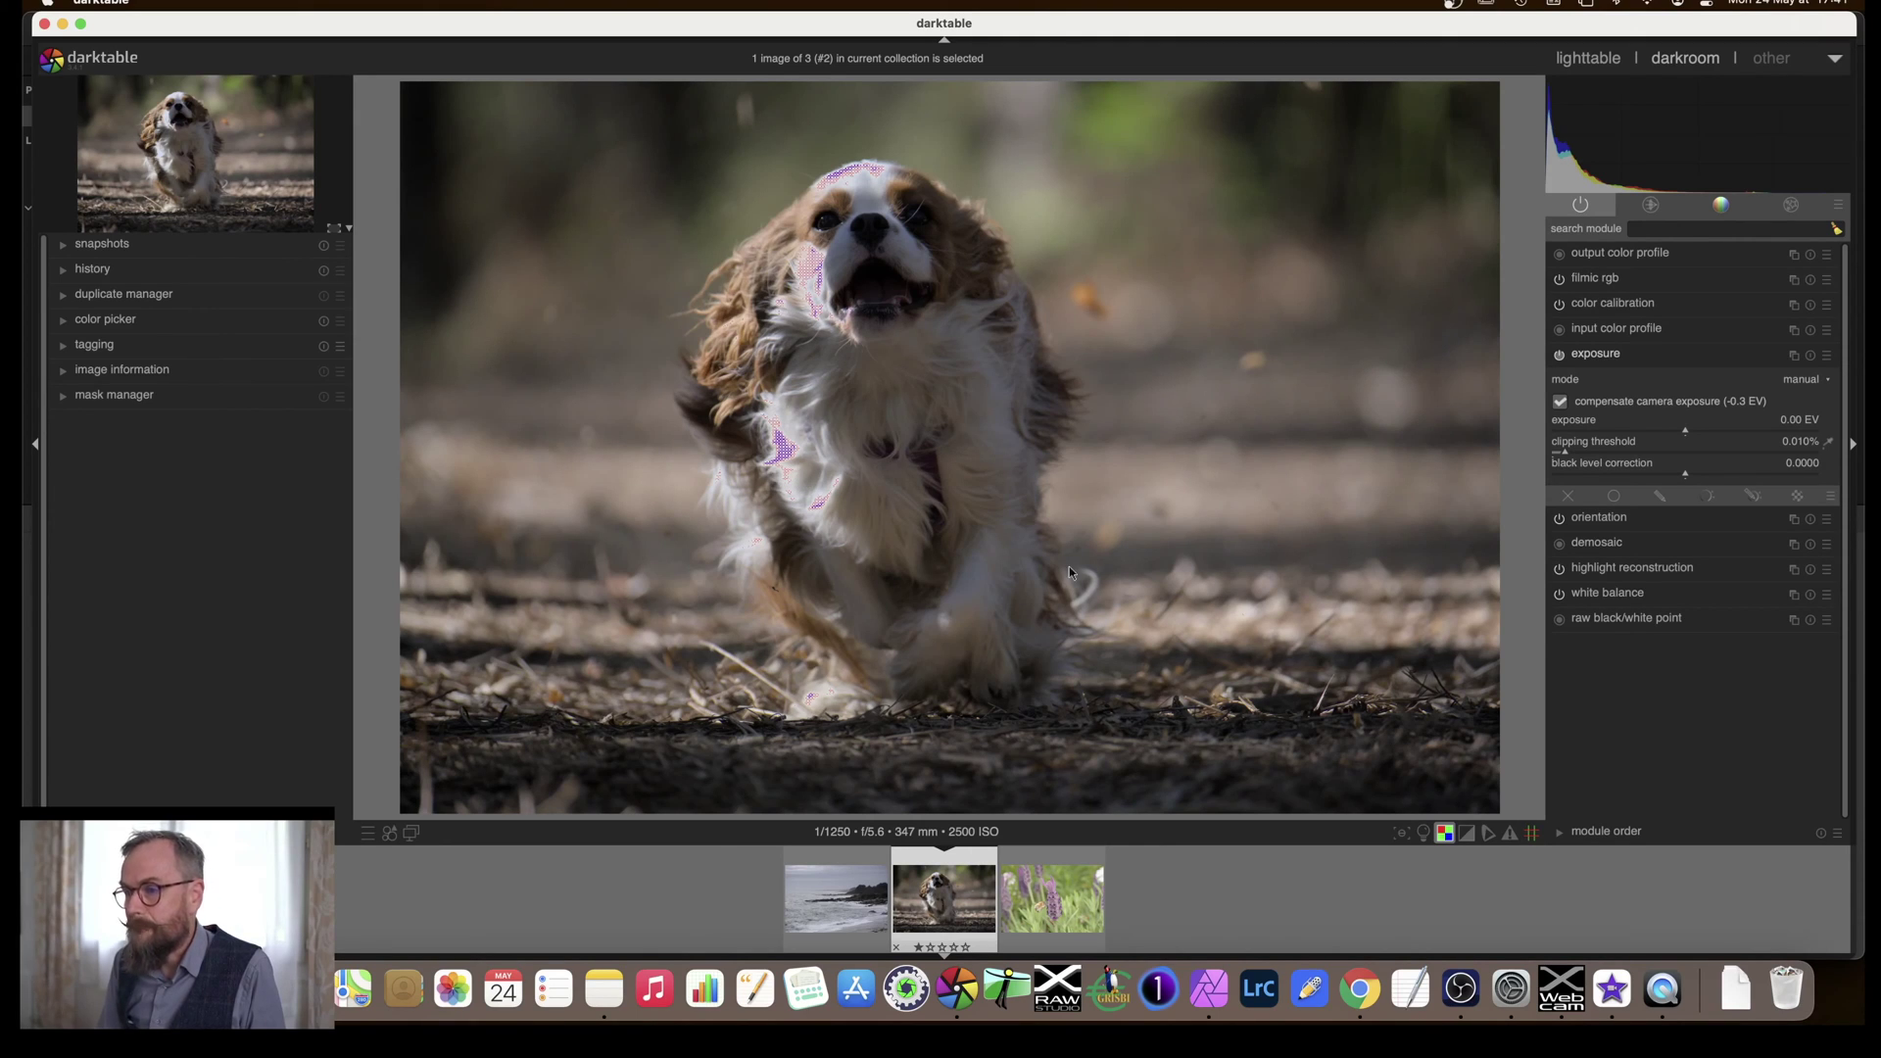
- Remove the clipping overlay, brighten the dog photo to about +1.61 EV exposure, and enable colour assessment
click(1445, 834)
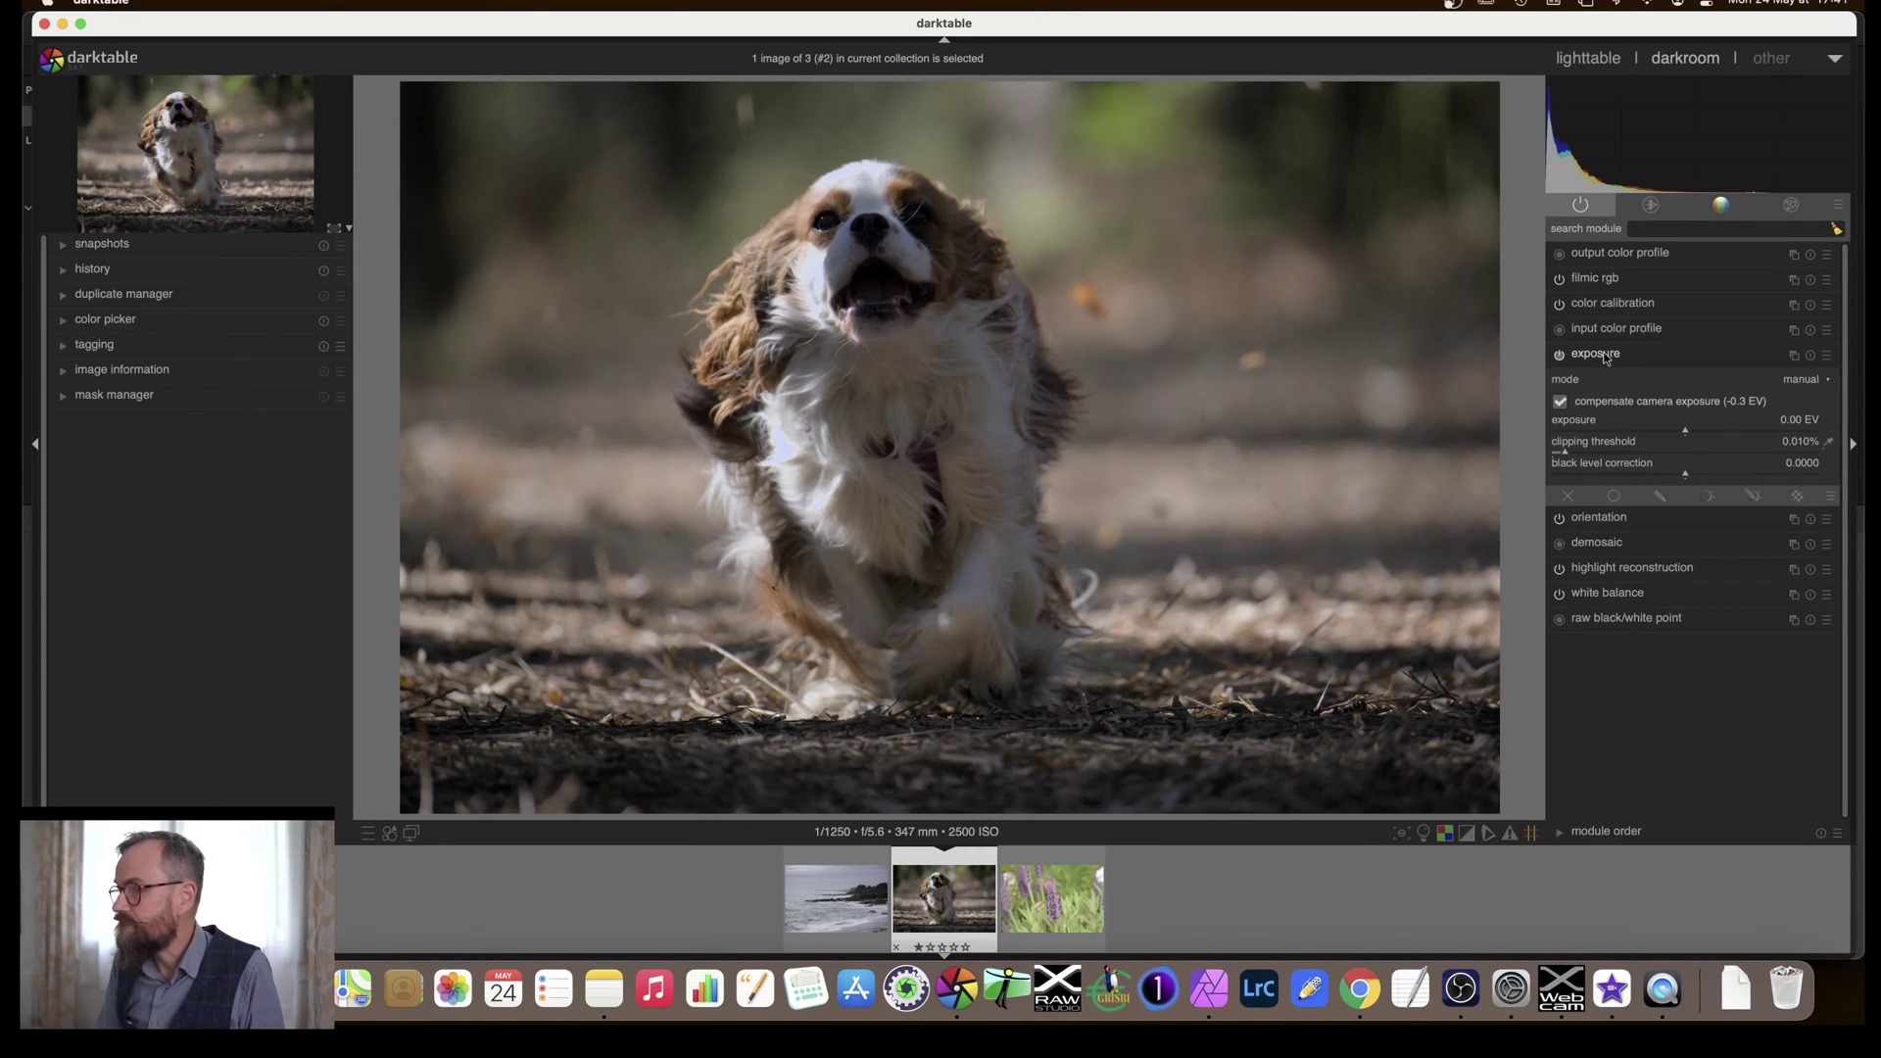
drag(1688, 431, 1696, 431)
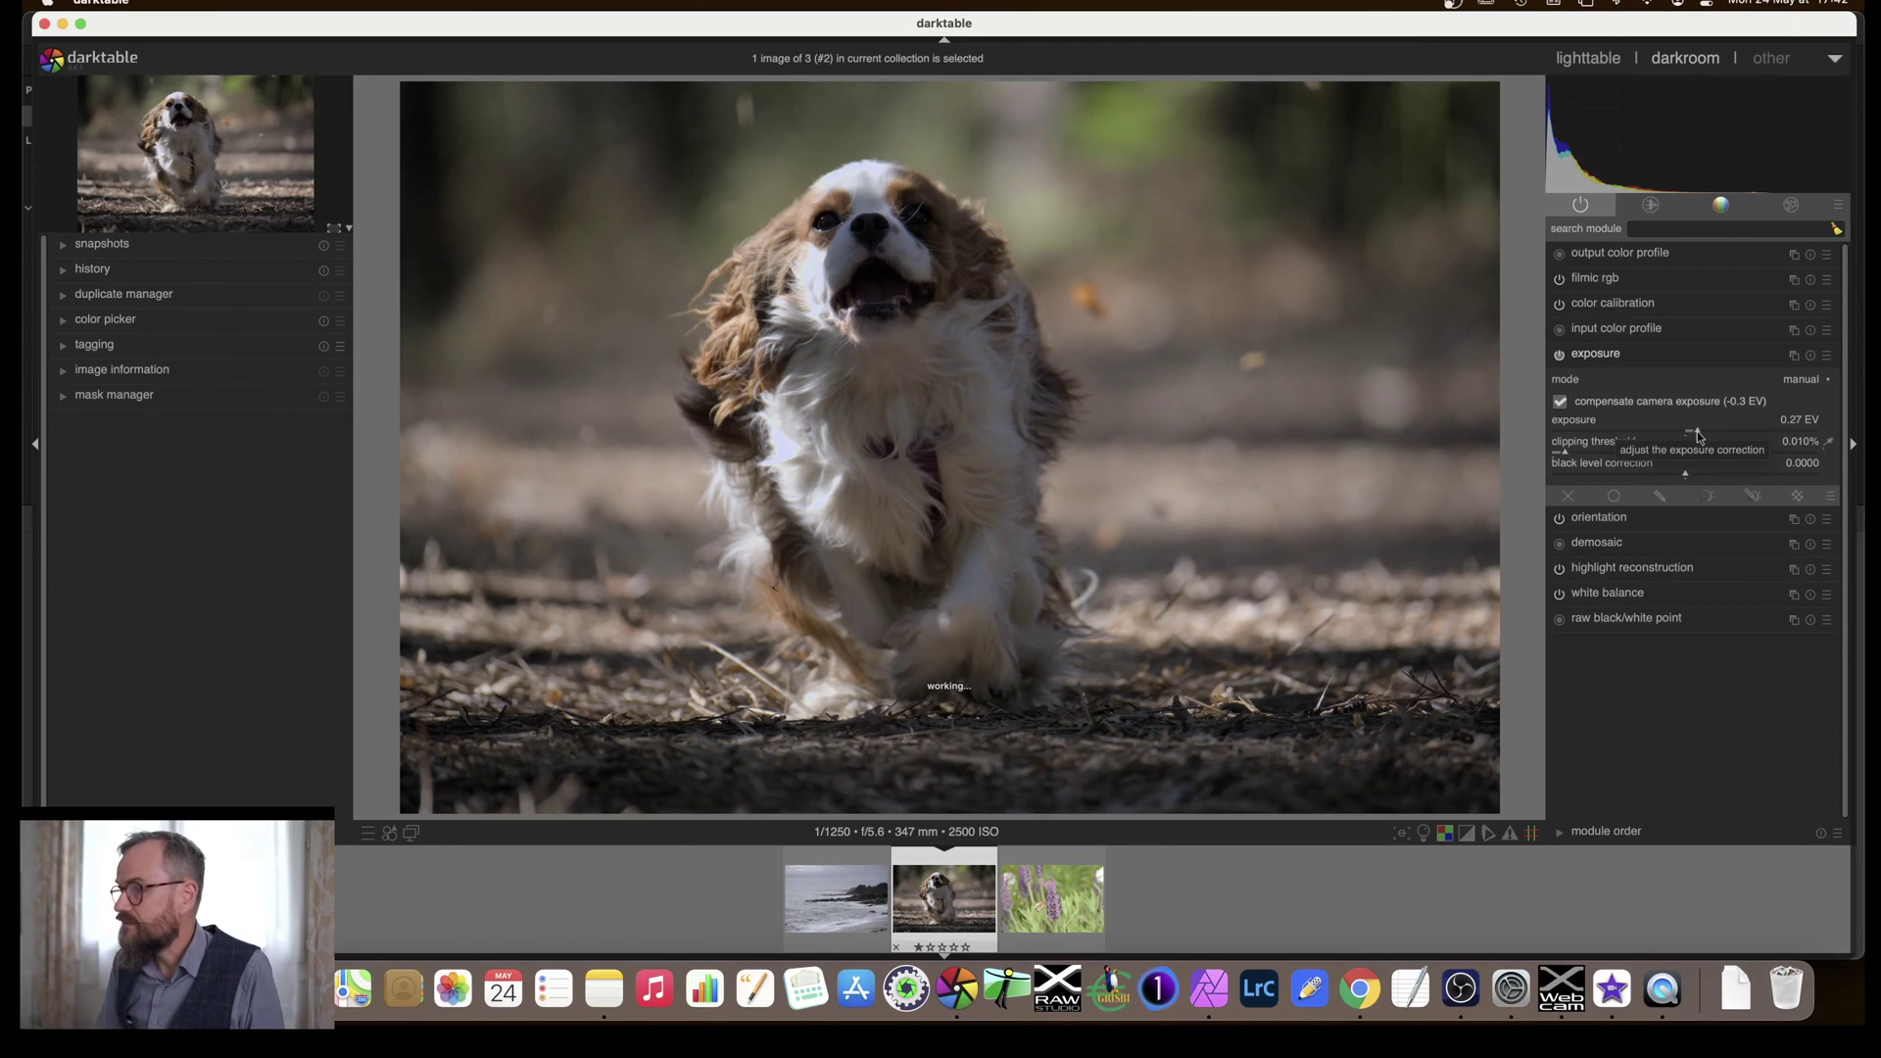
click(1424, 834)
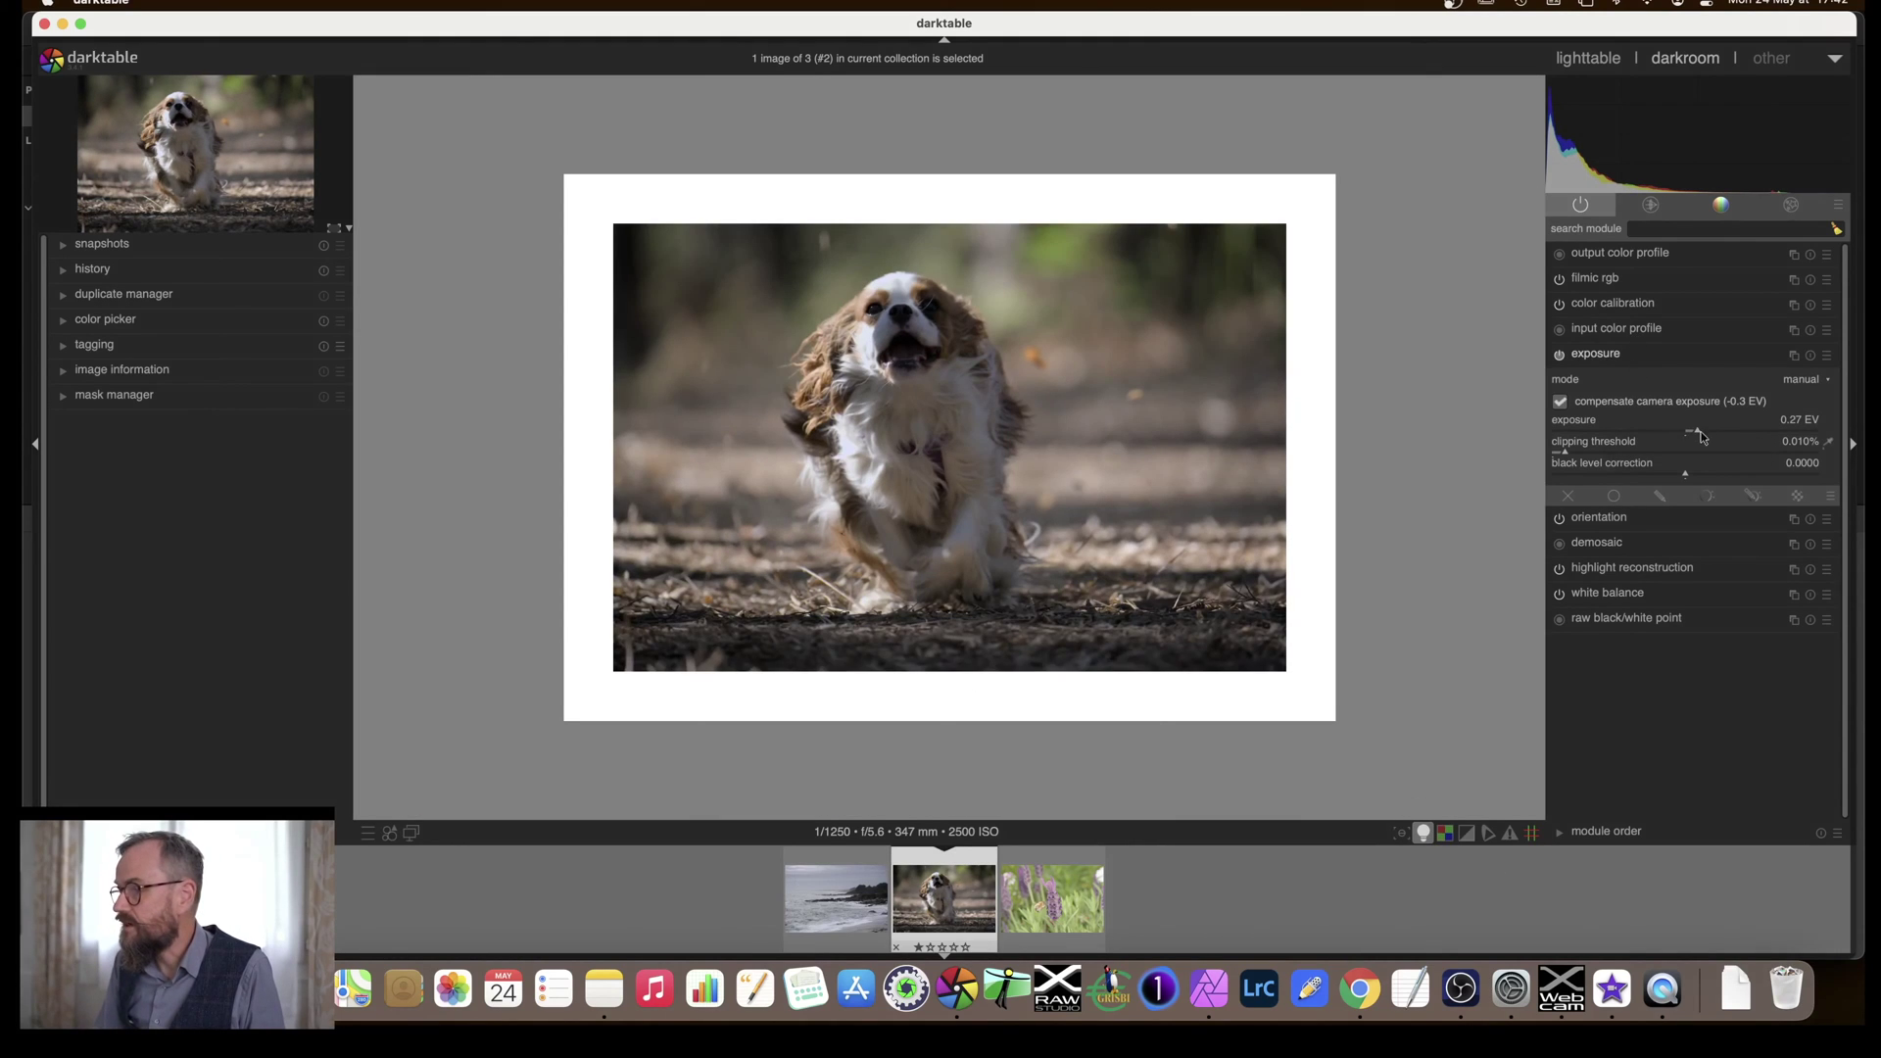
drag(1700, 432, 1757, 434)
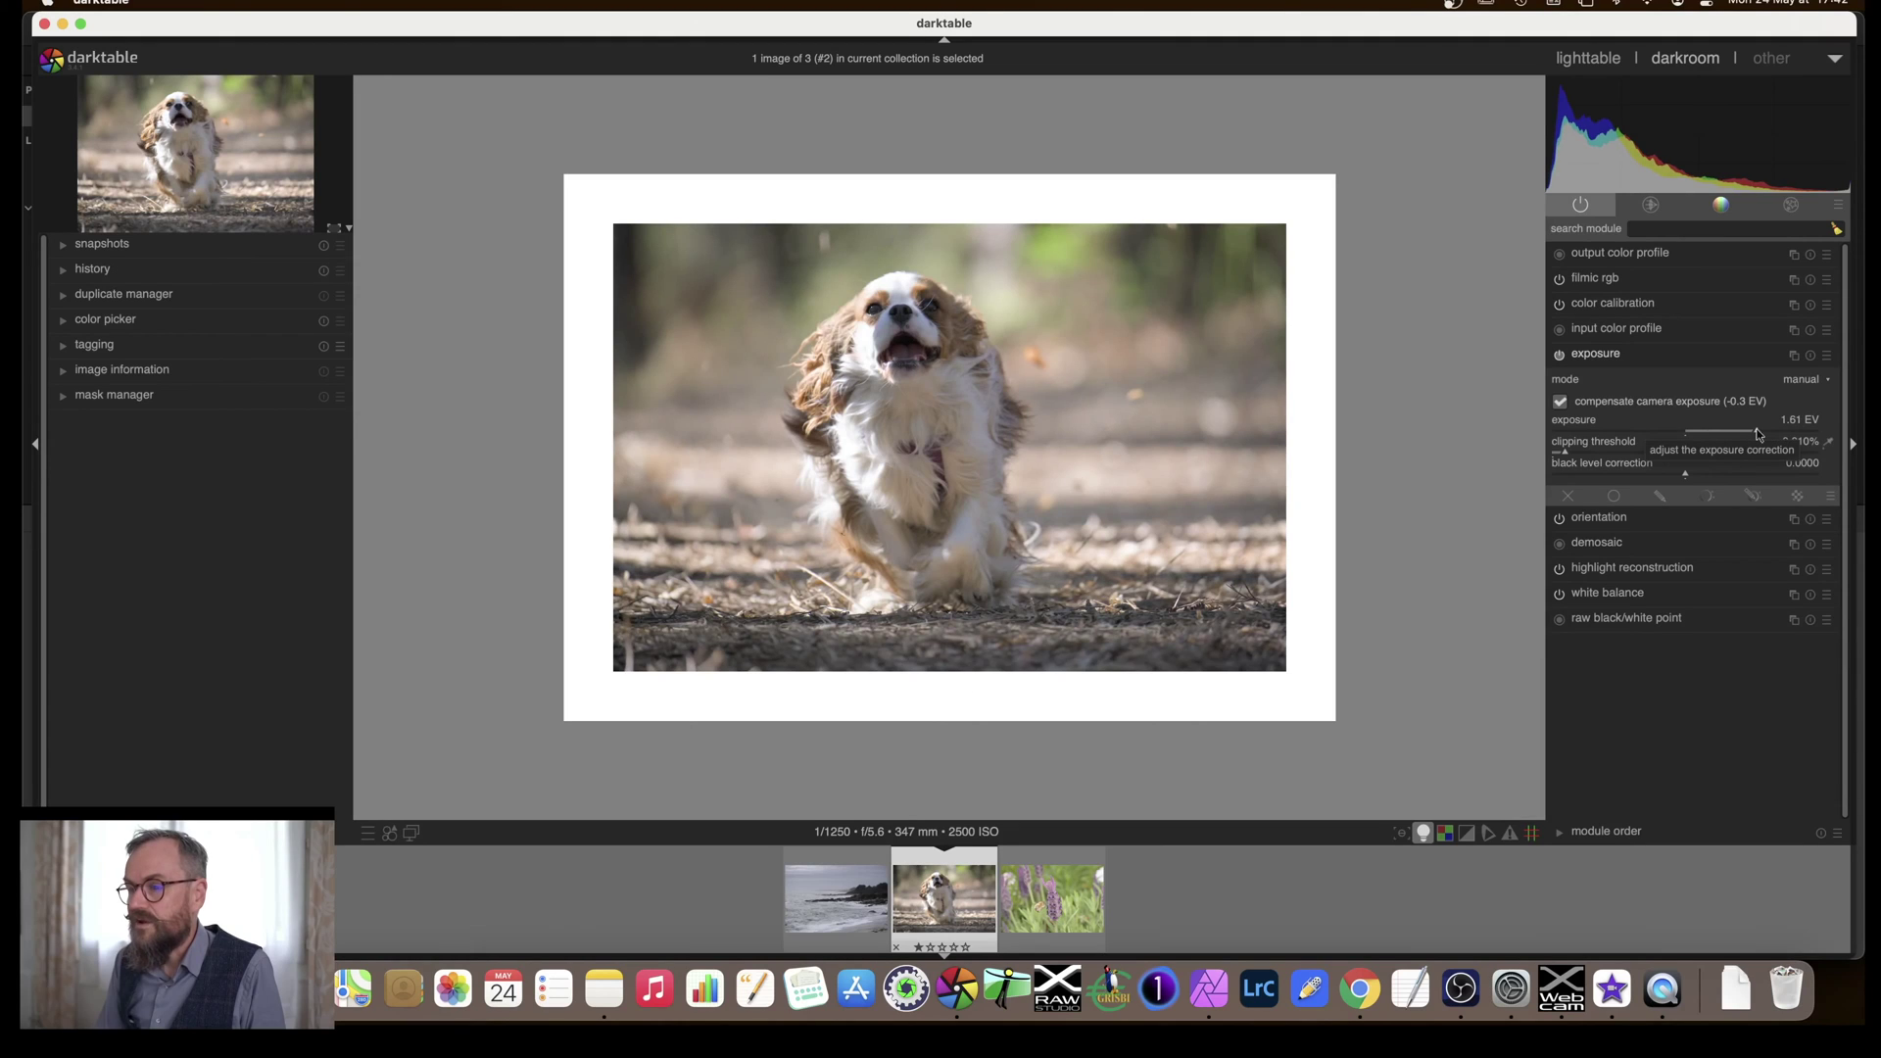
drag(1759, 434, 1762, 434)
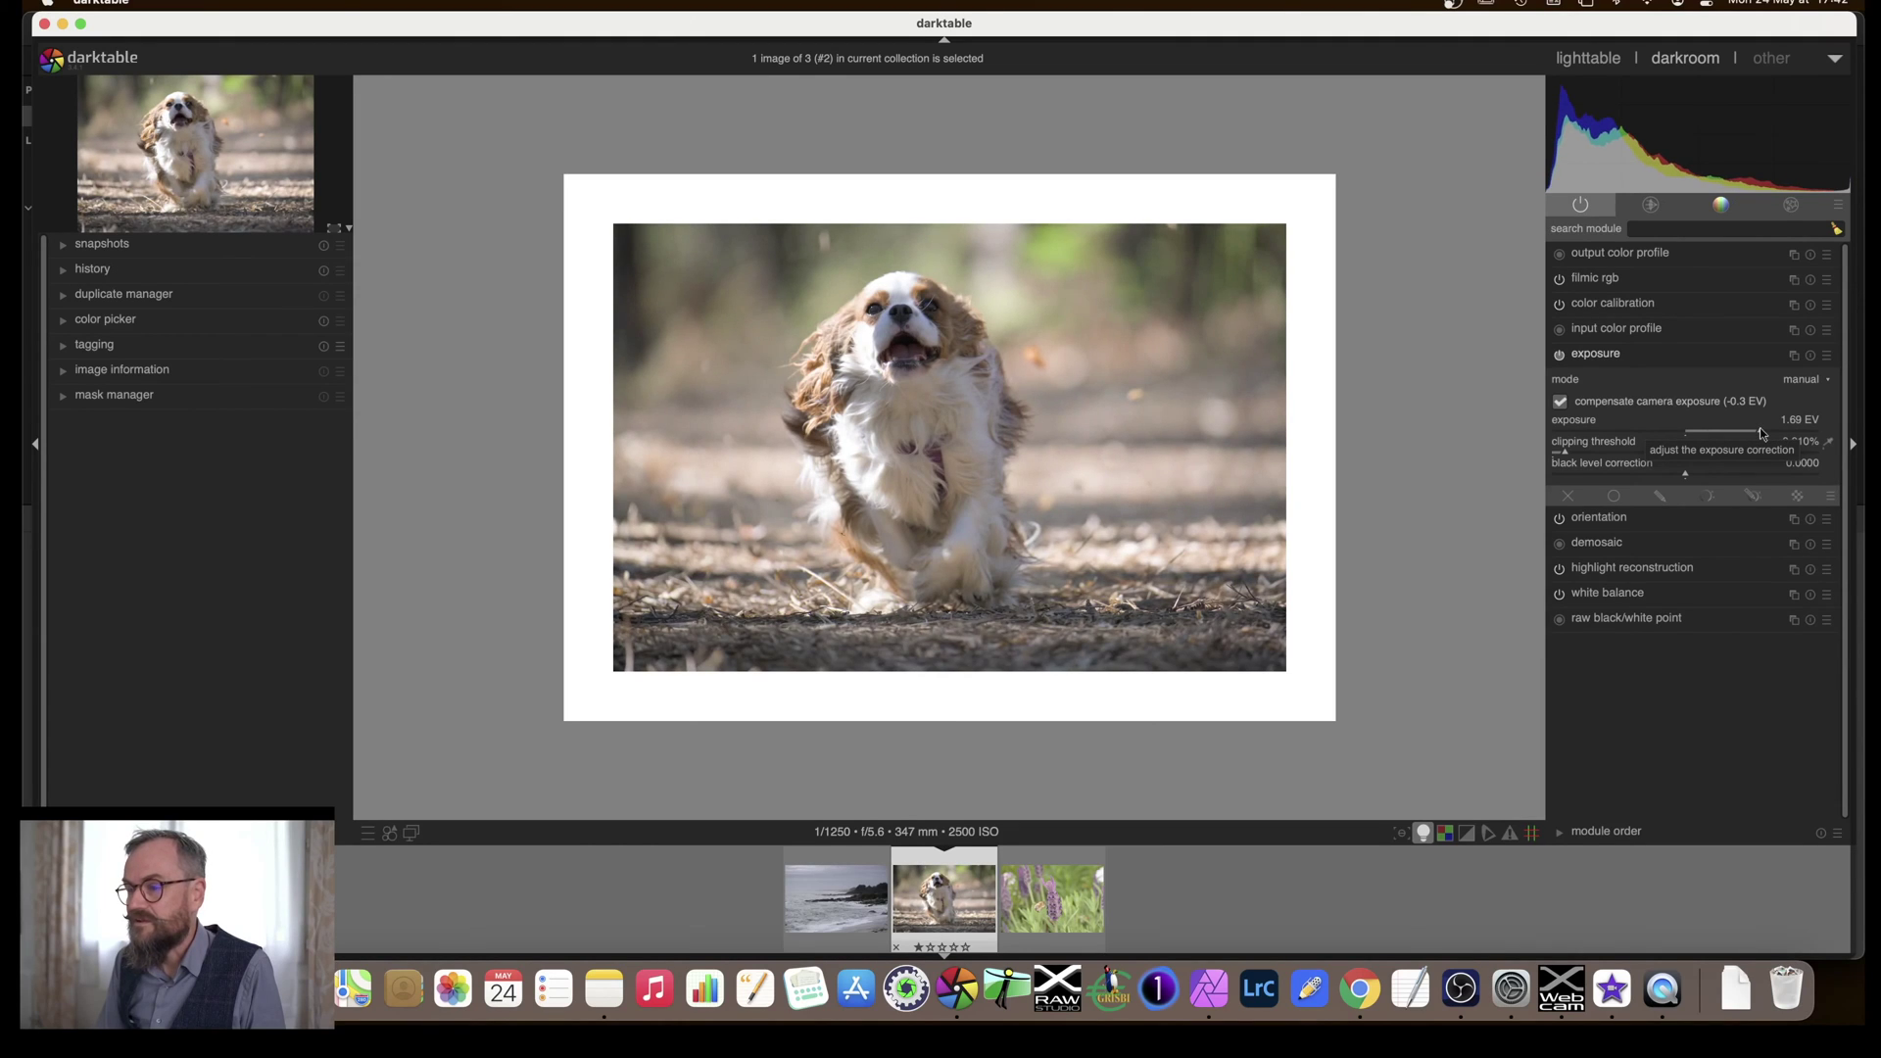
drag(1762, 434, 1754, 434)
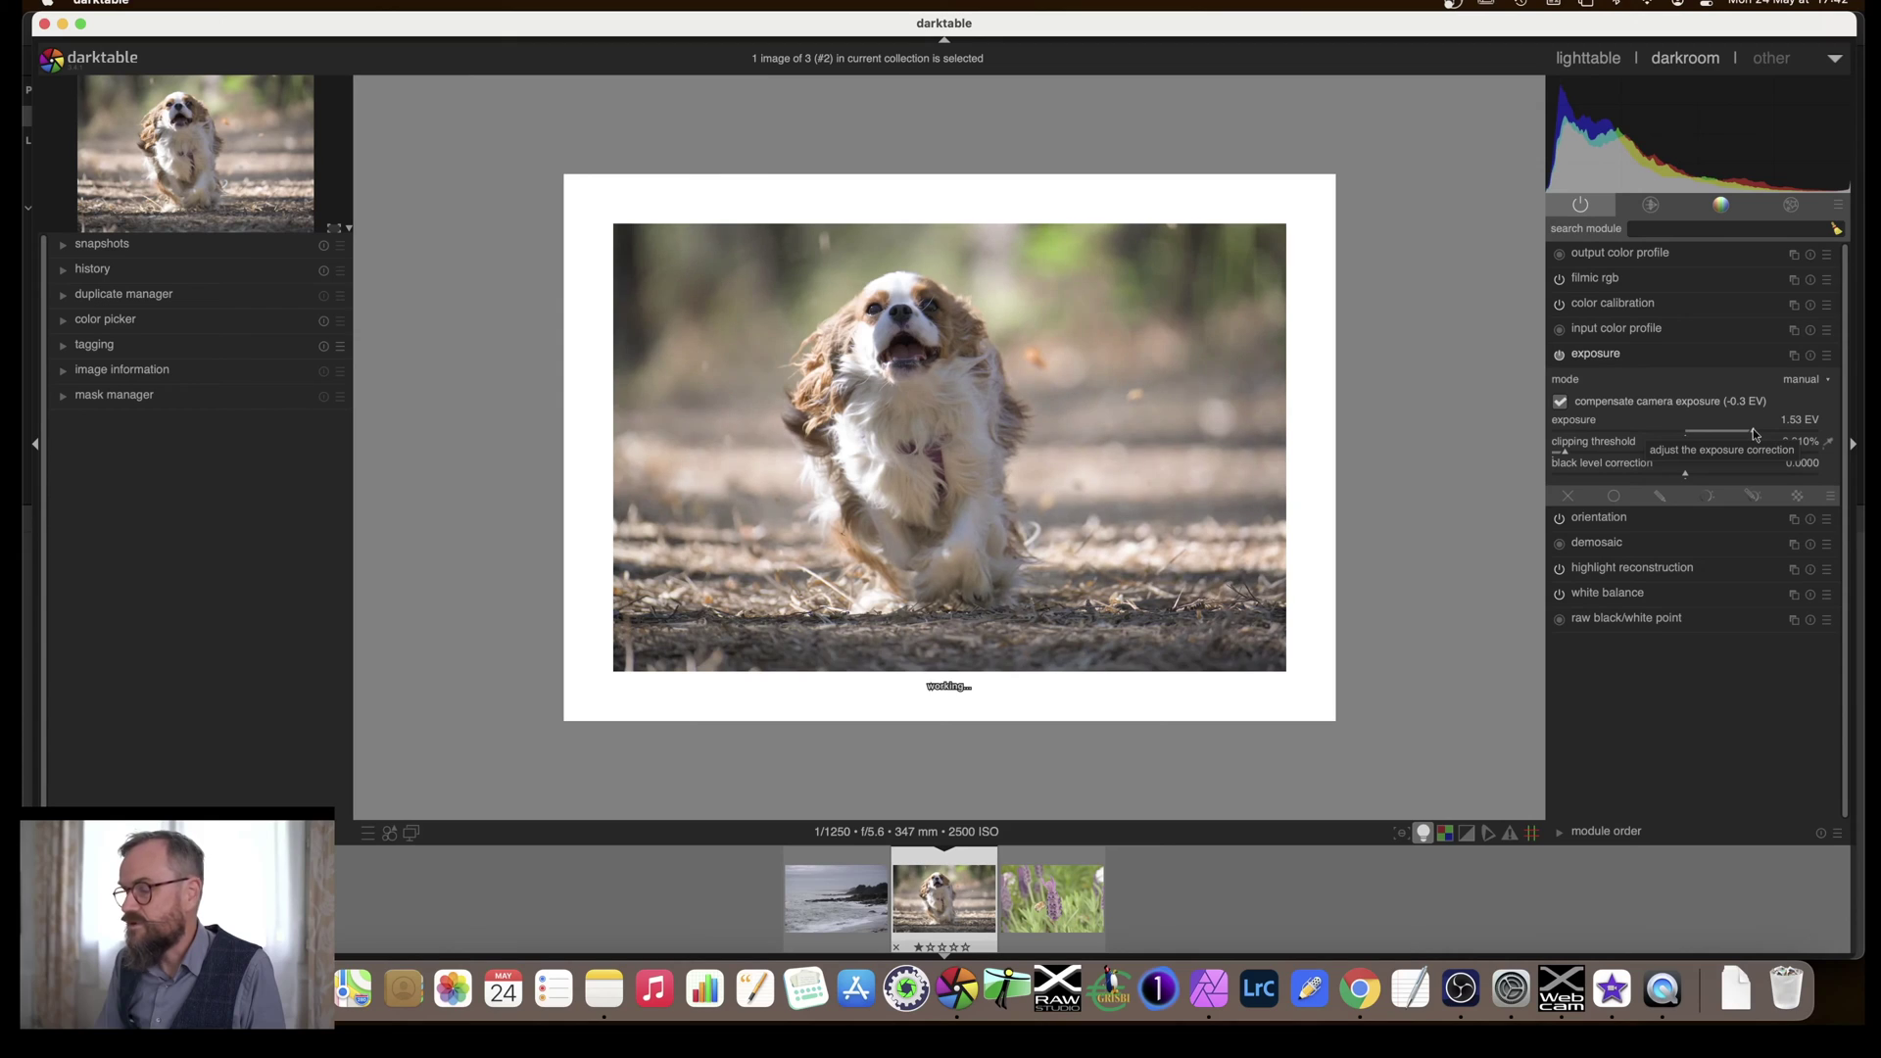
scroll(1756, 434, up, 2)
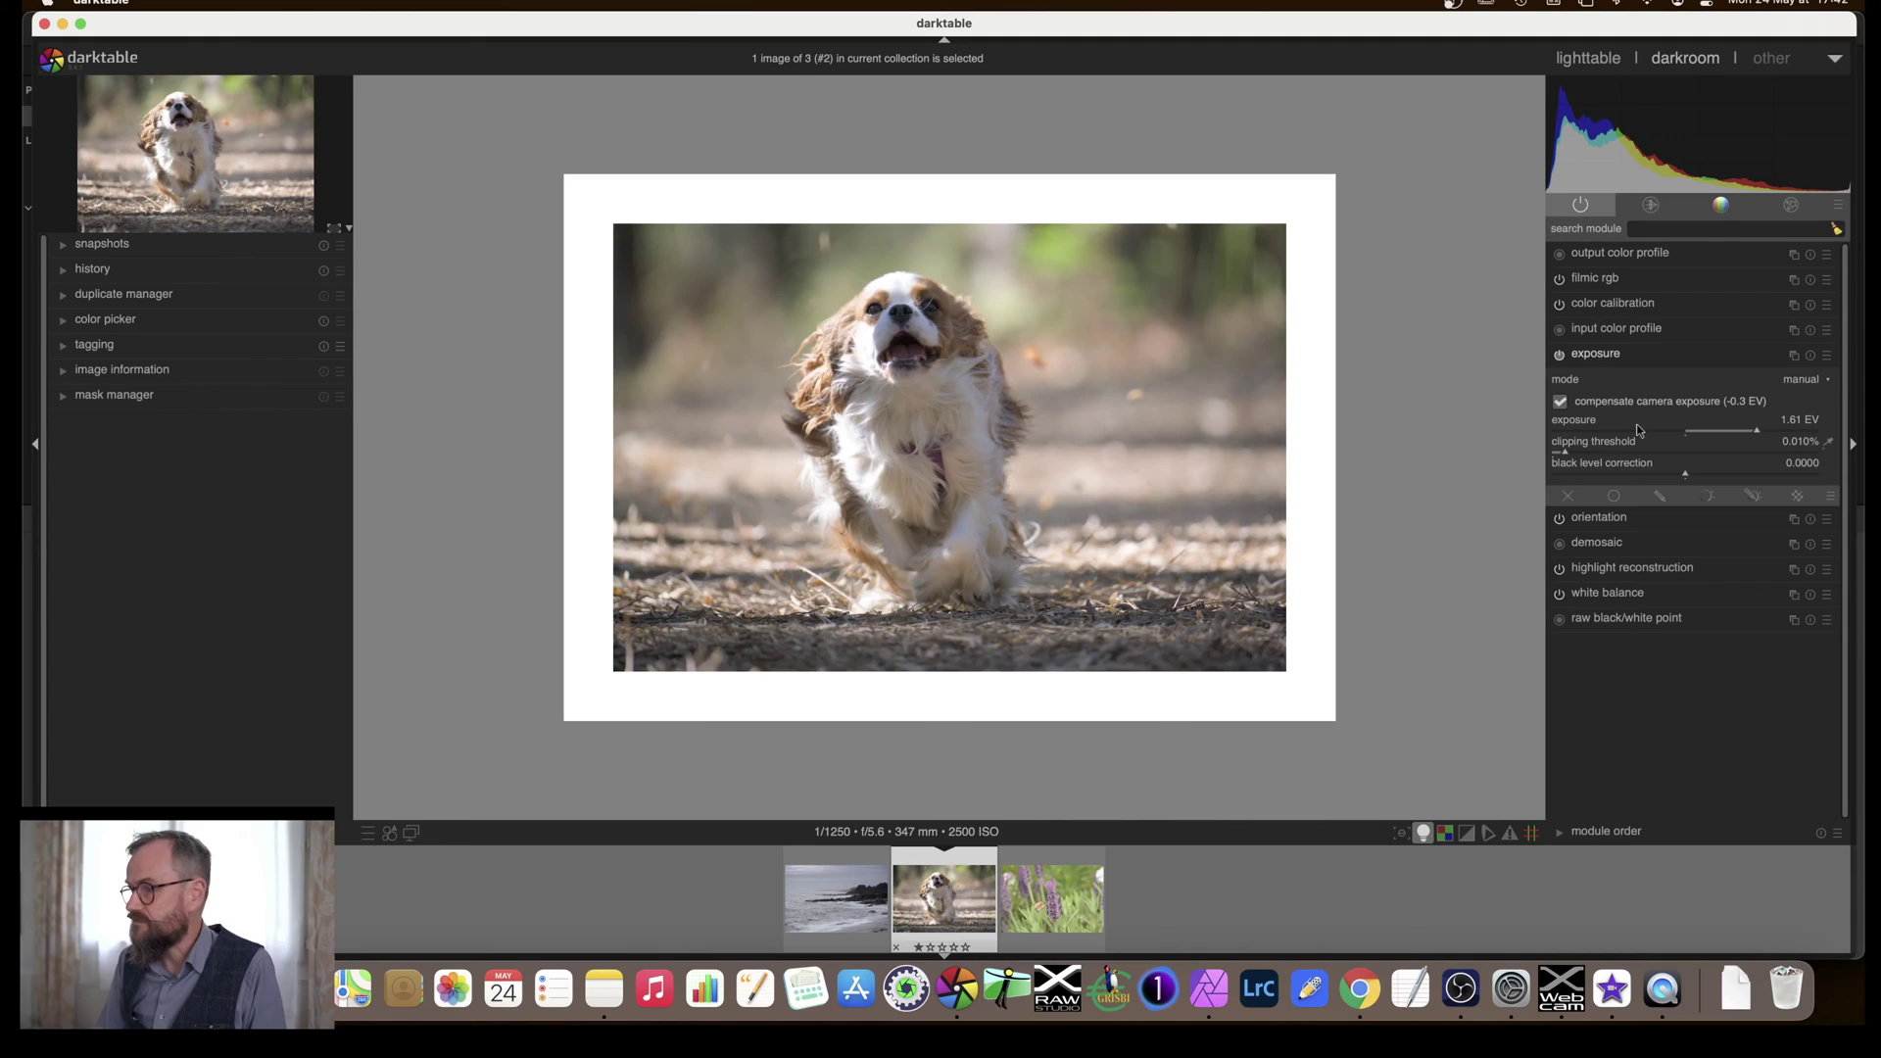
click(1615, 357)
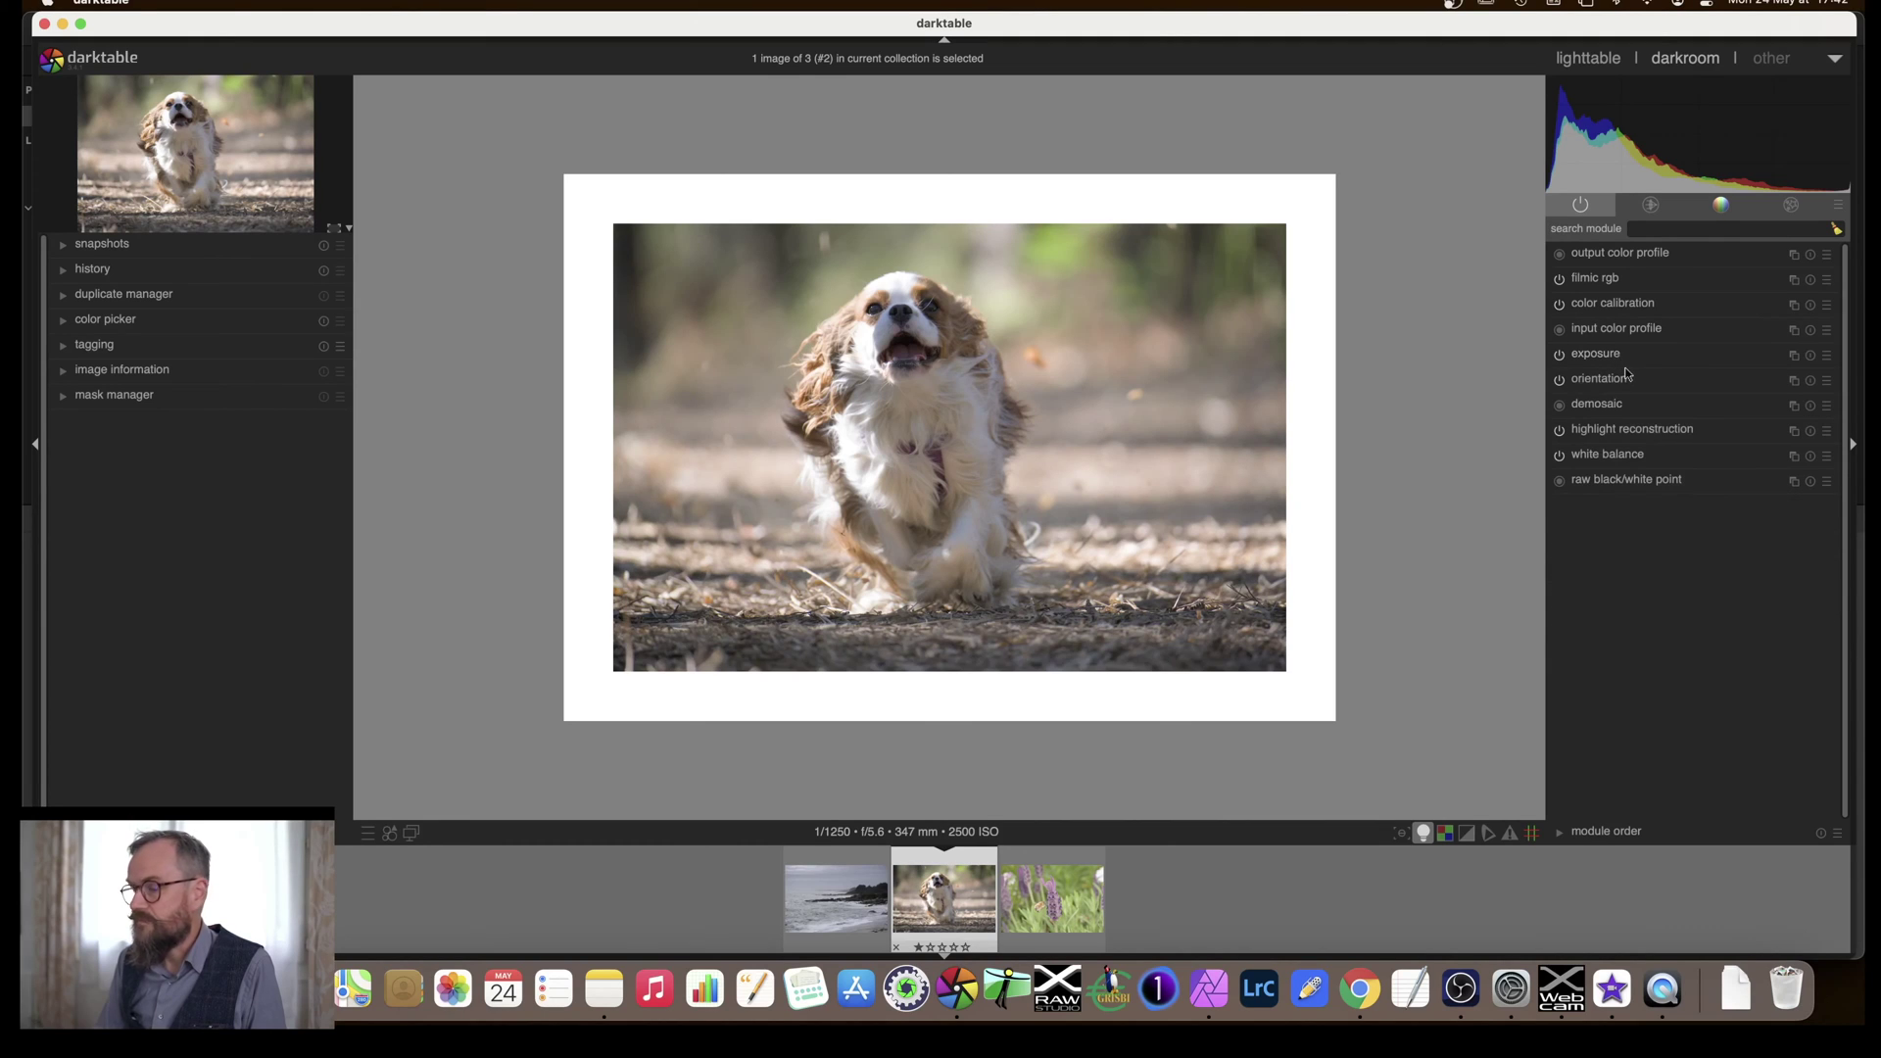
- Set the dog photo's filmic rgb white relative exposure to +6.12 EV and black to -5.56 EV
click(1609, 282)
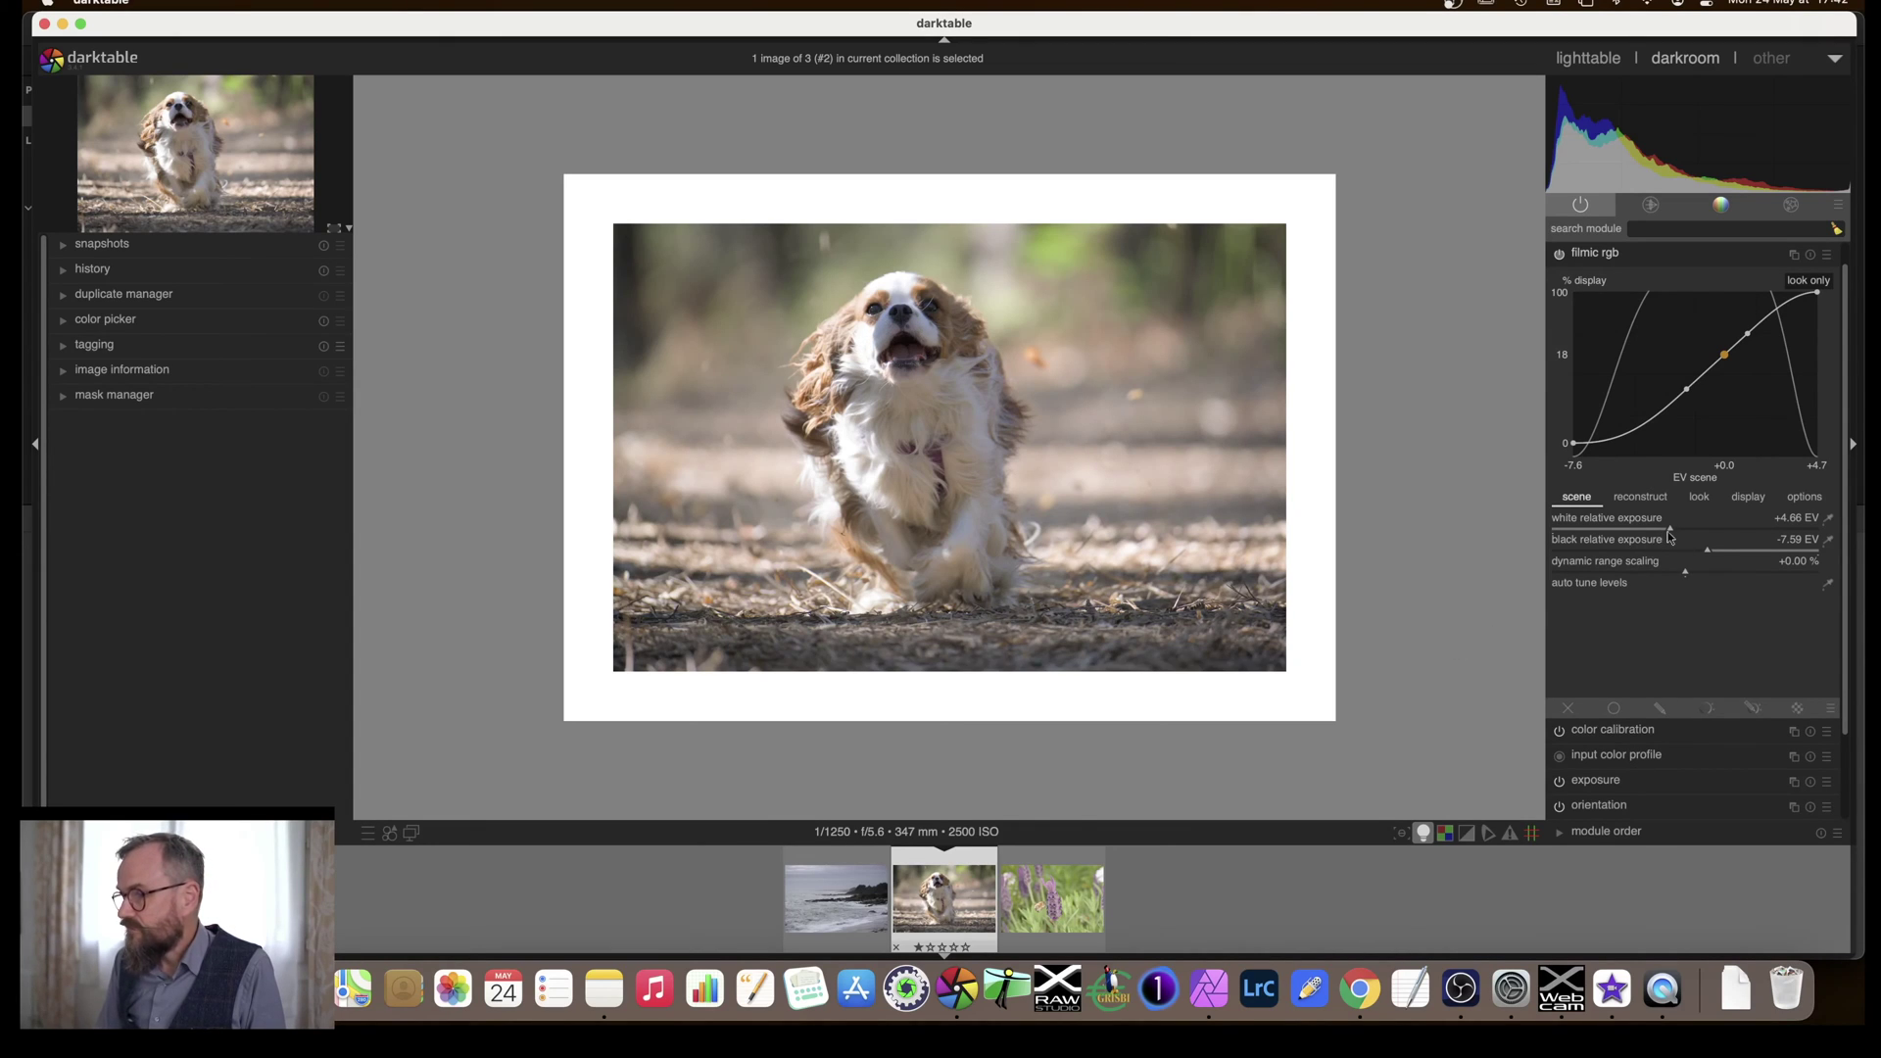
drag(1671, 537, 1736, 529)
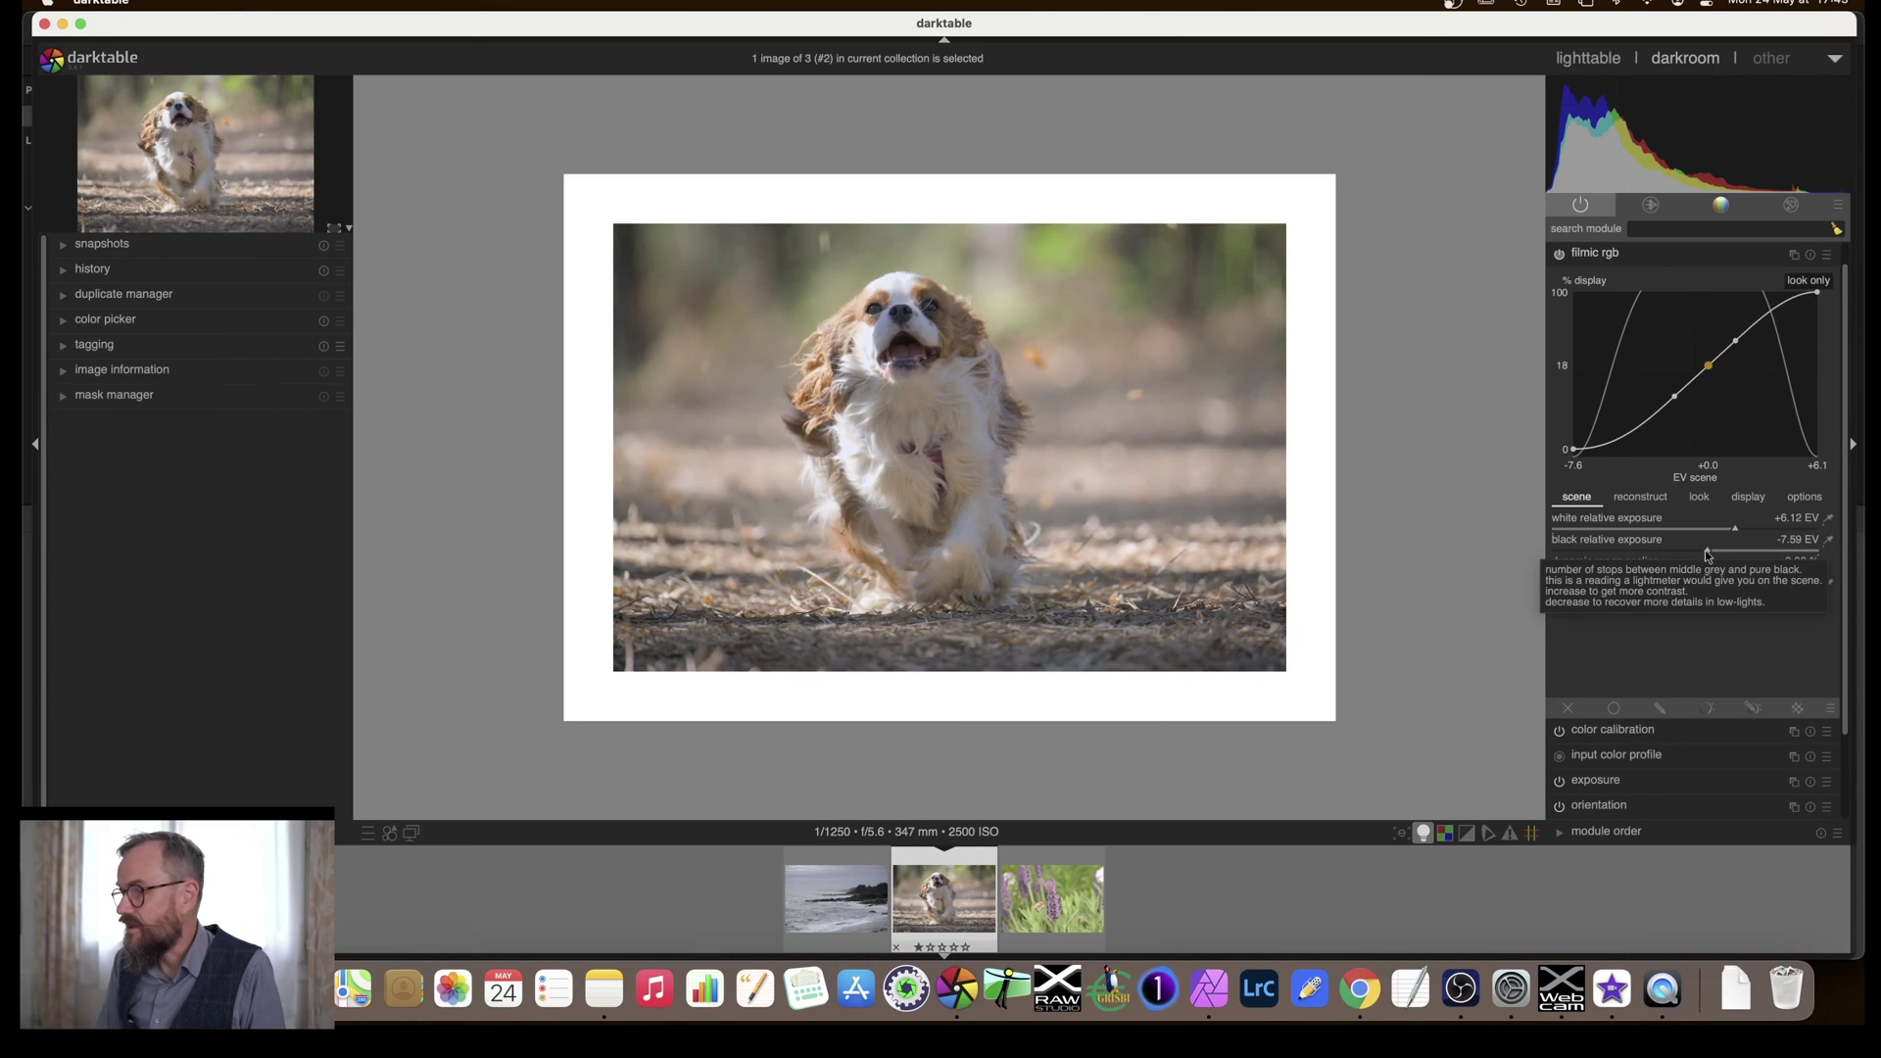
drag(1705, 551, 1588, 556)
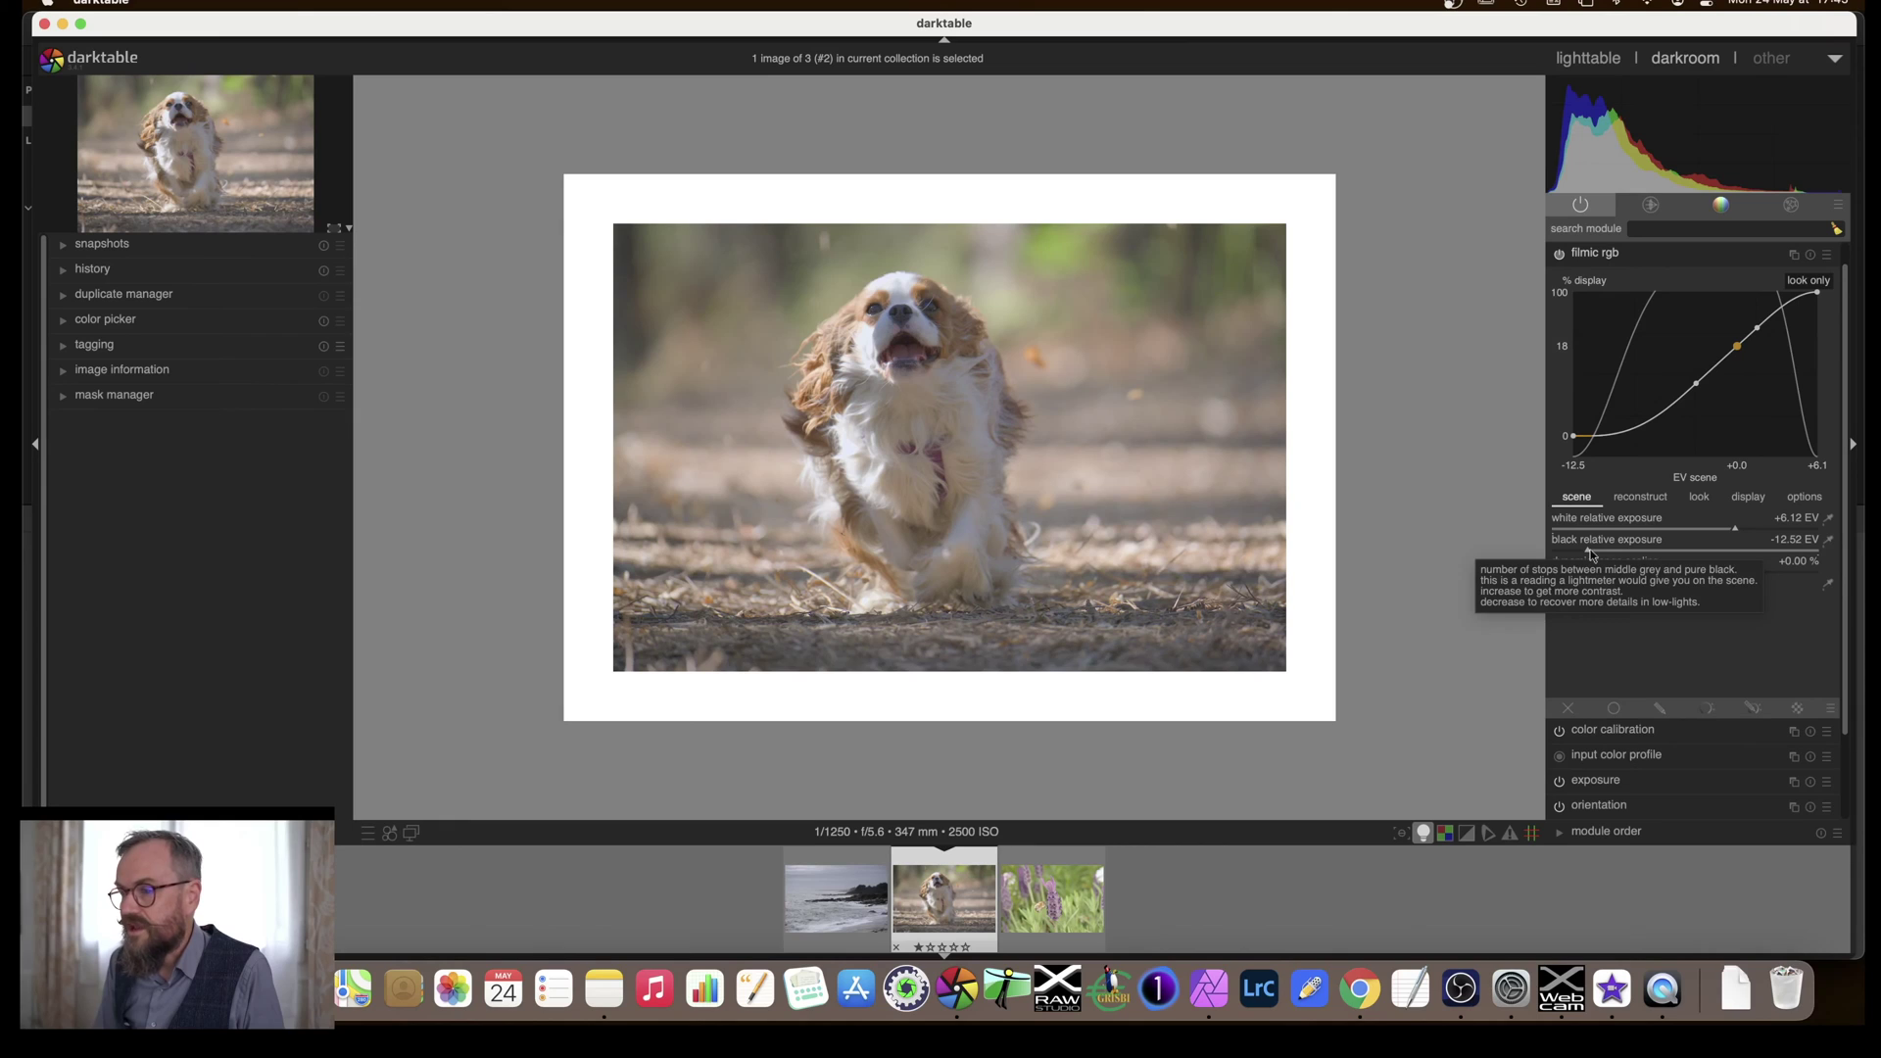
drag(1590, 554, 1759, 556)
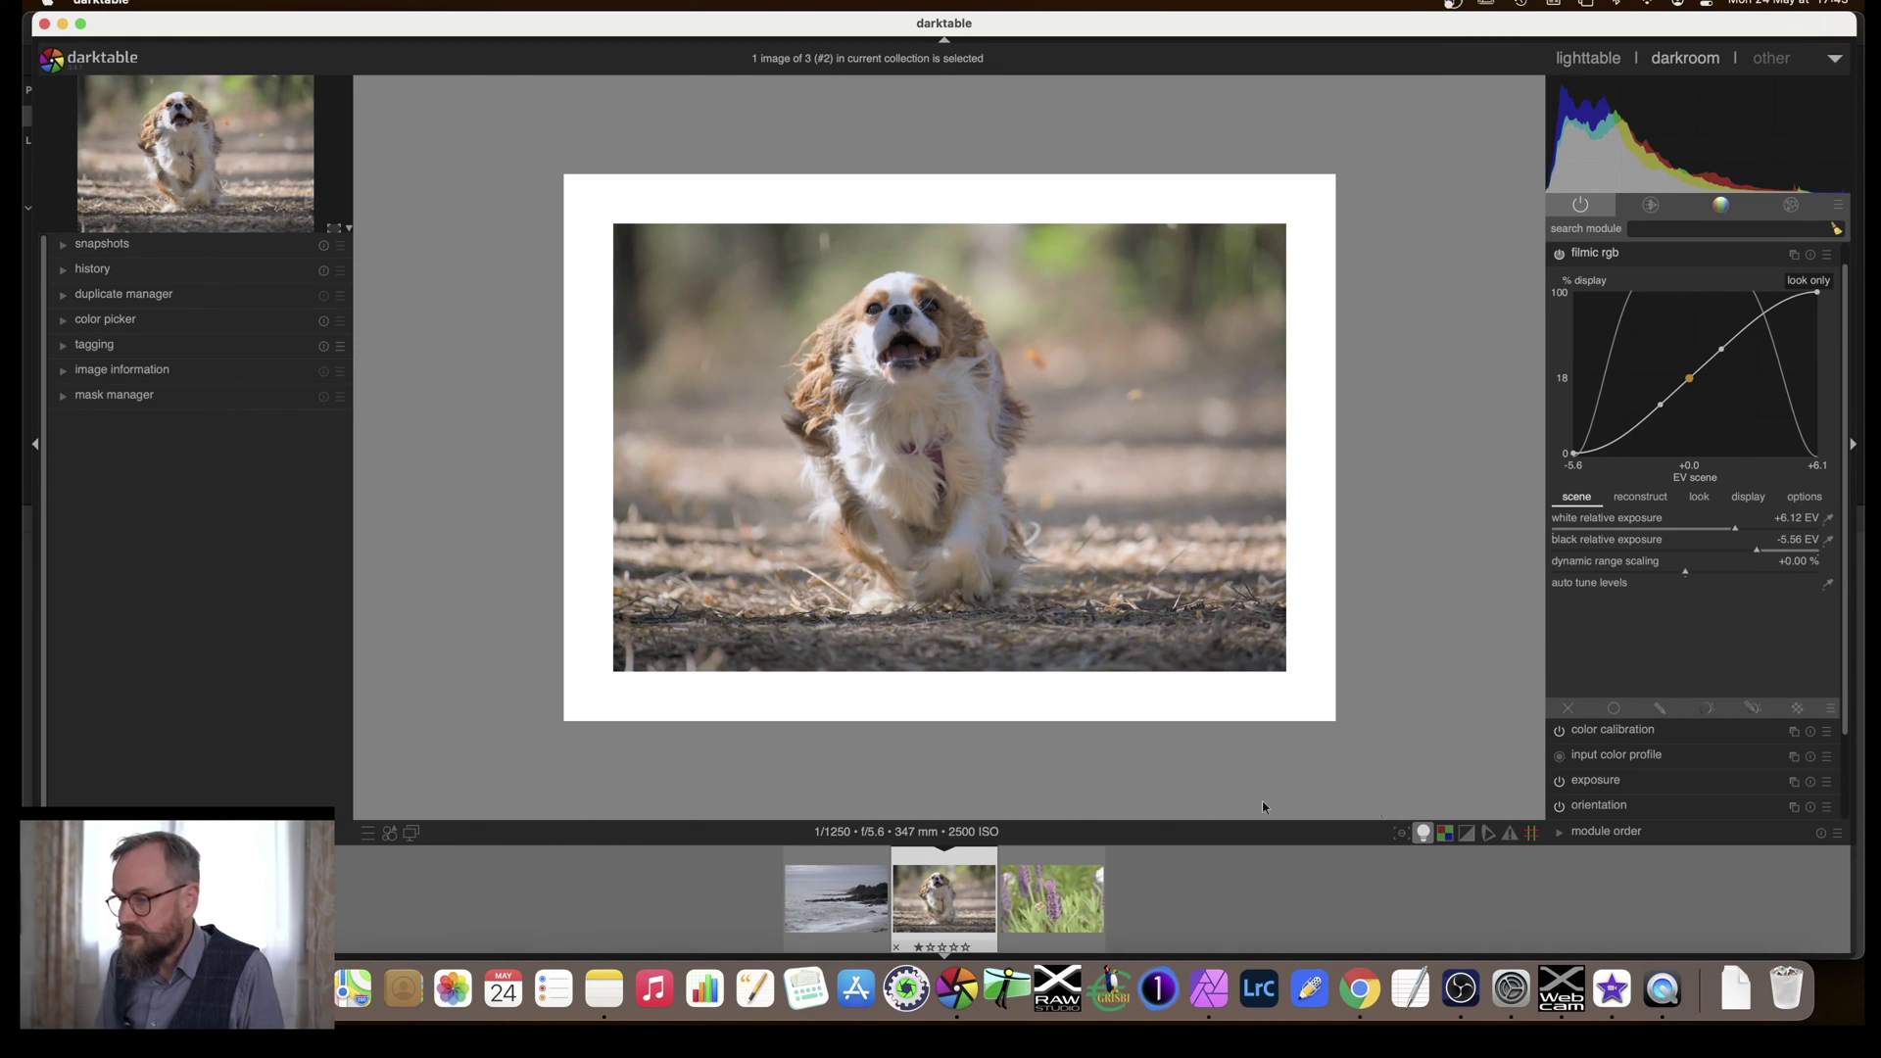
click(1426, 834)
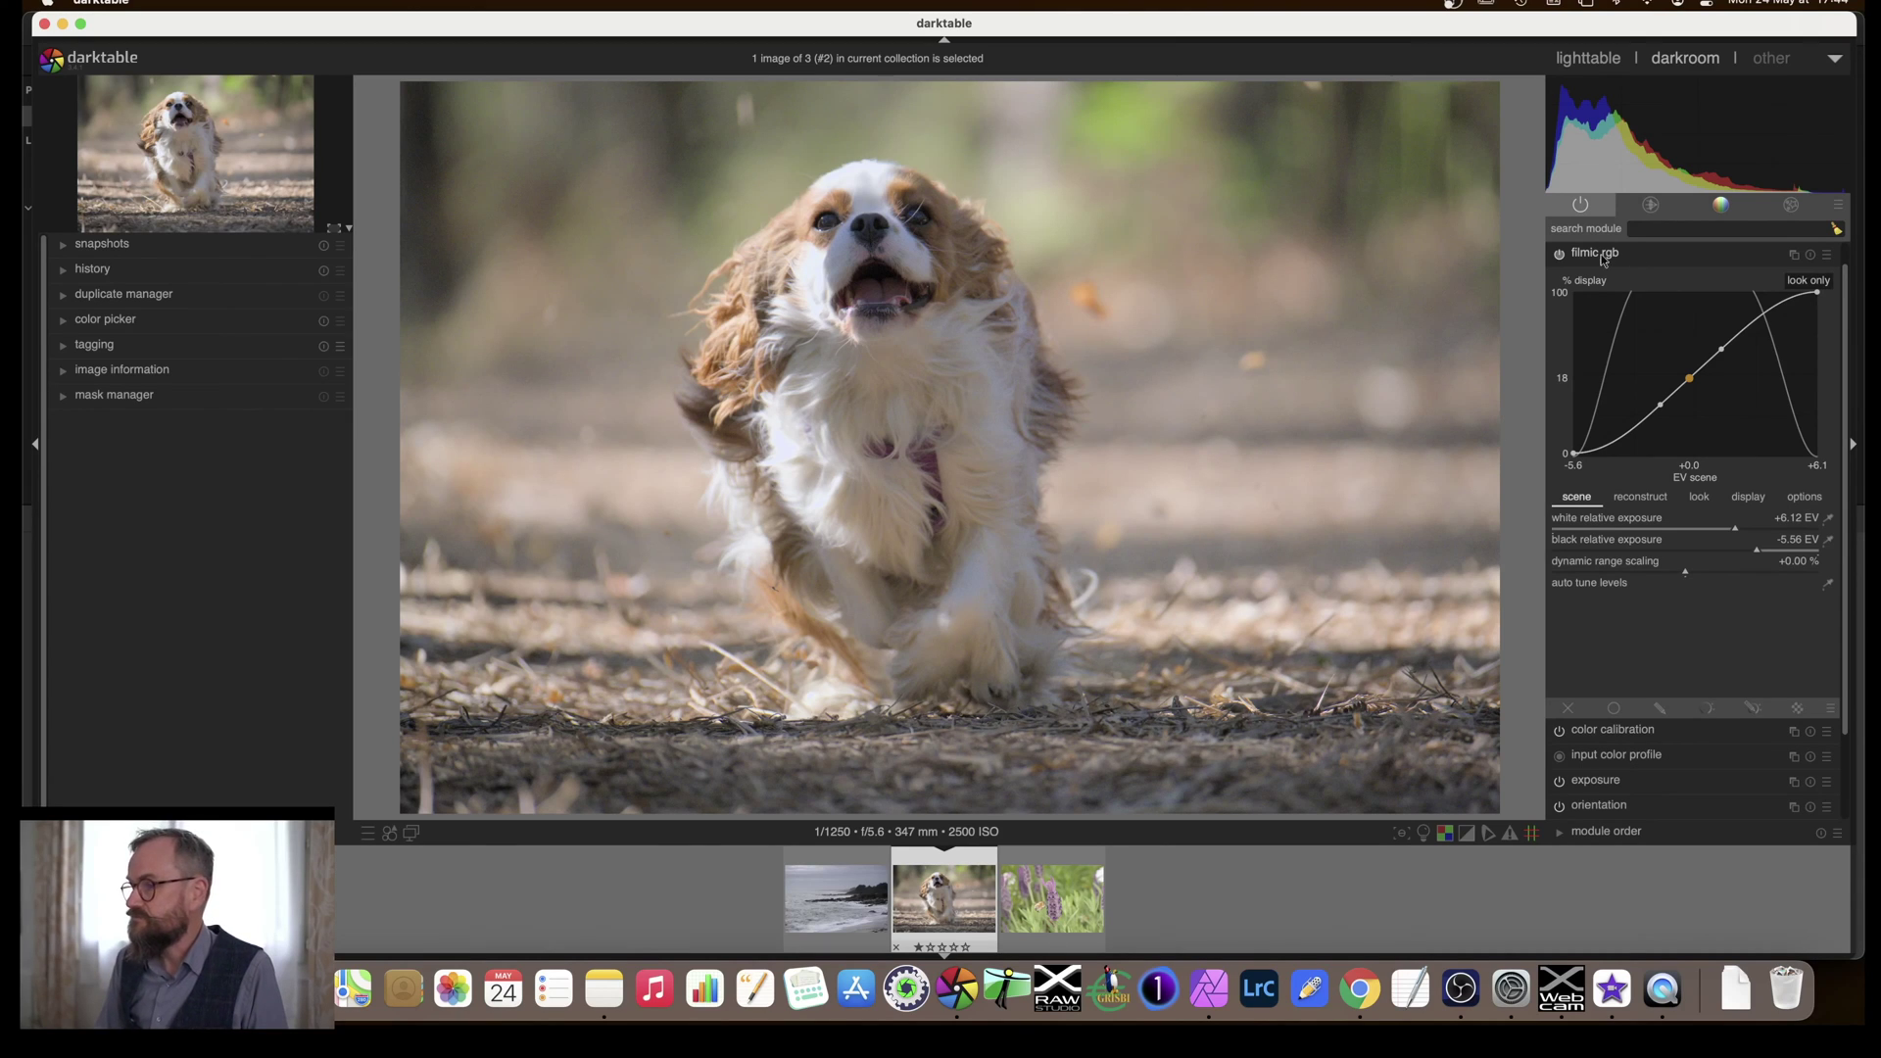
- Collapse filmic rgb and expand the color calibration module for the dog photo
mouse_move(1603, 261)
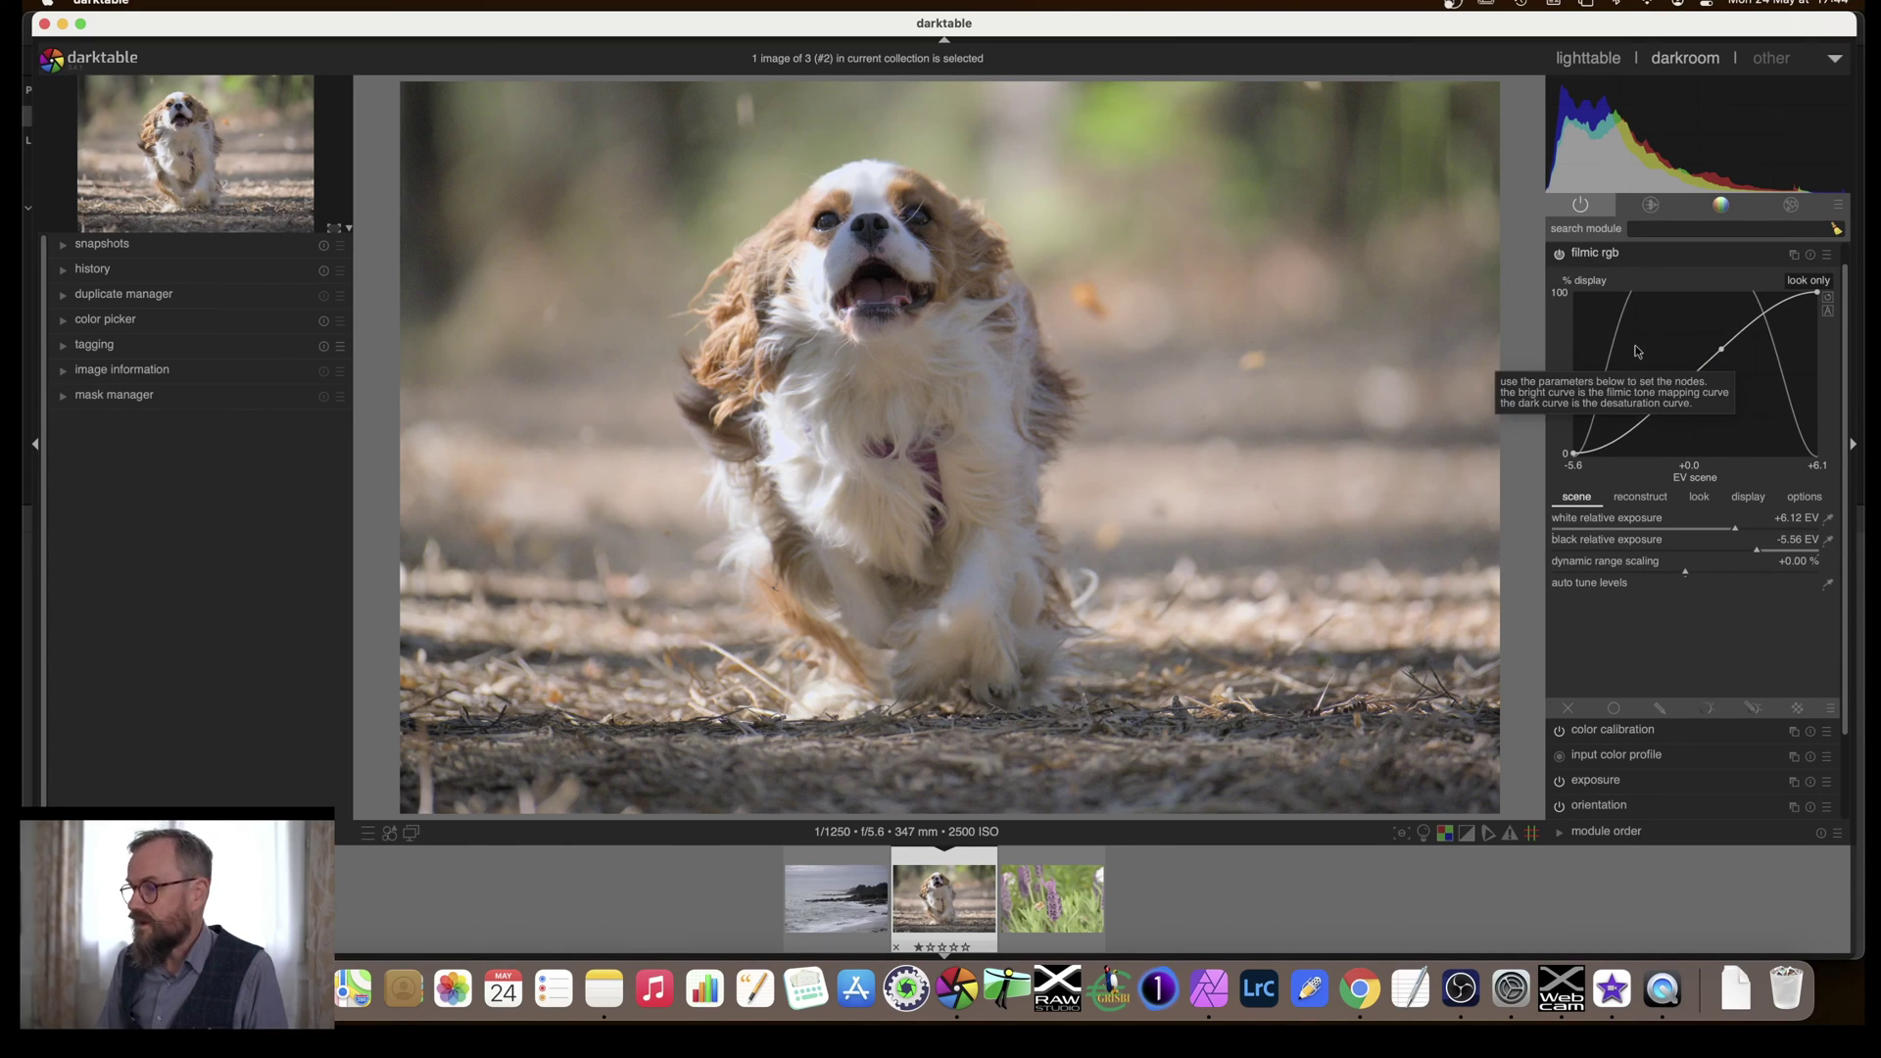
click(1596, 260)
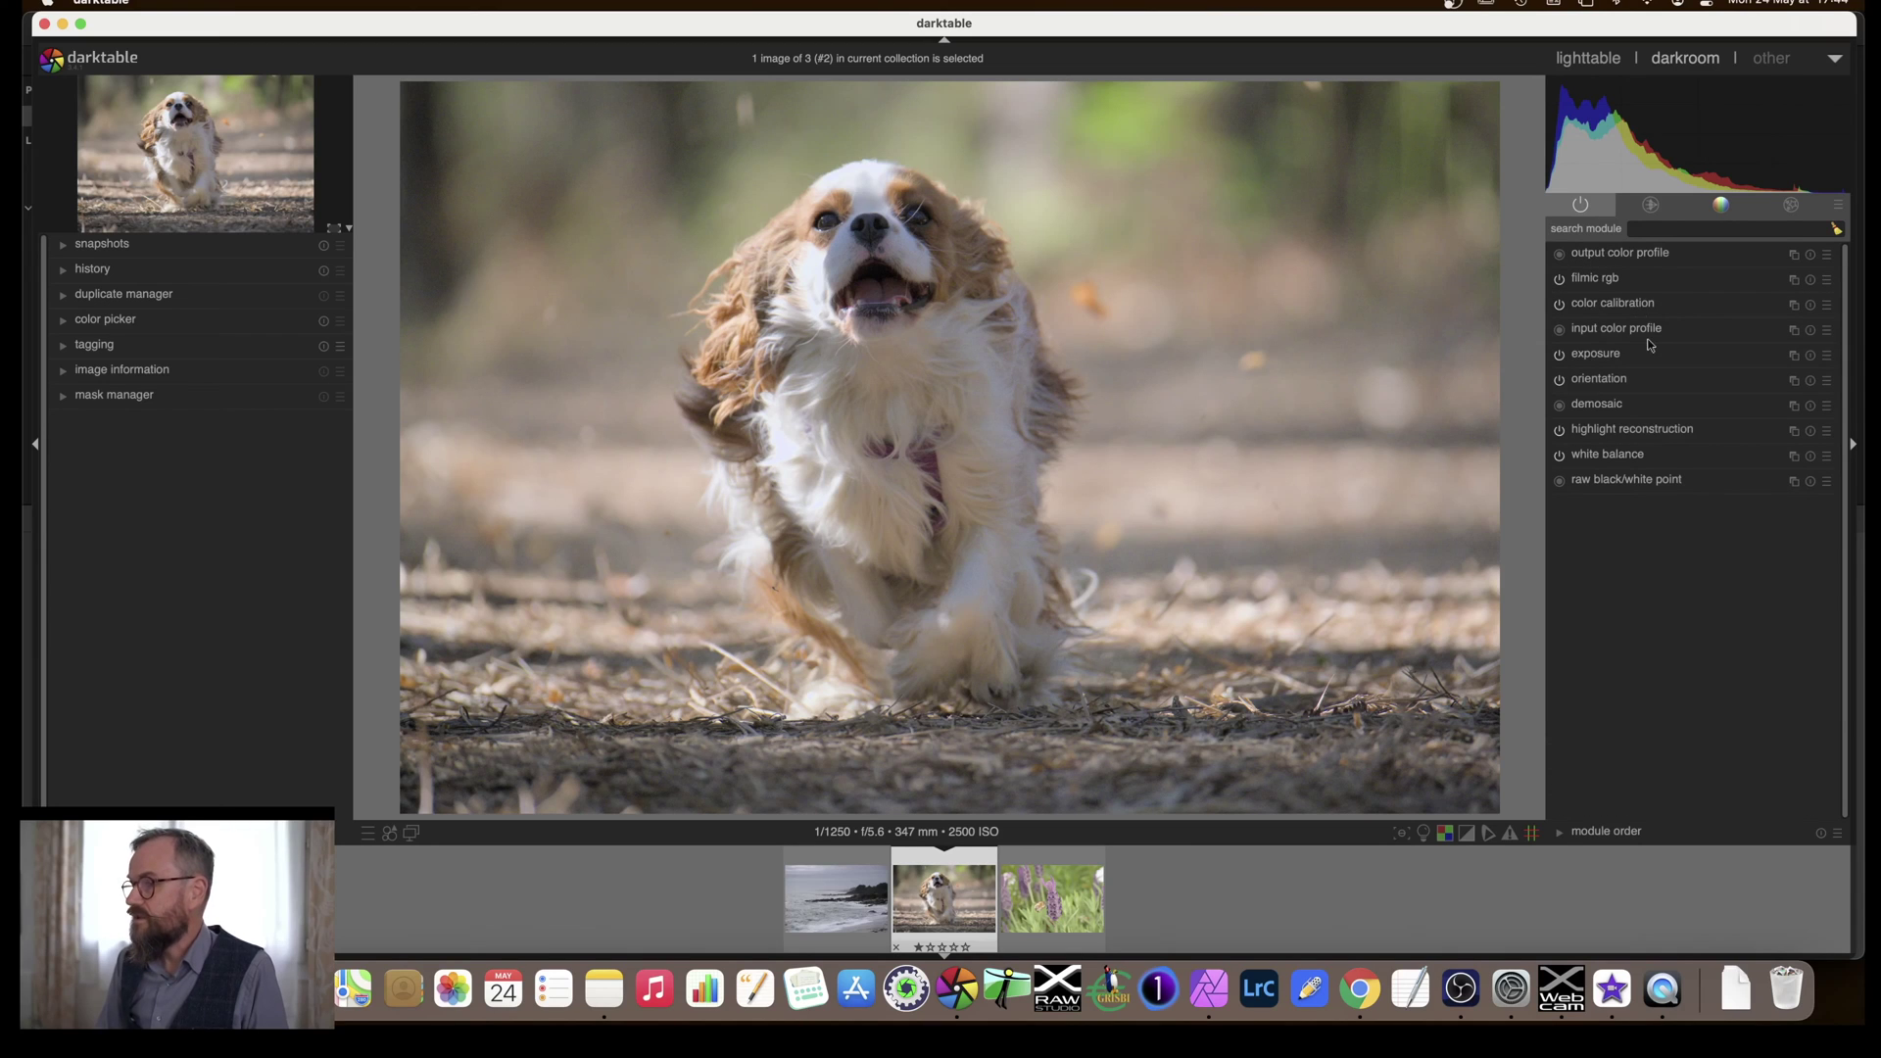
click(1607, 305)
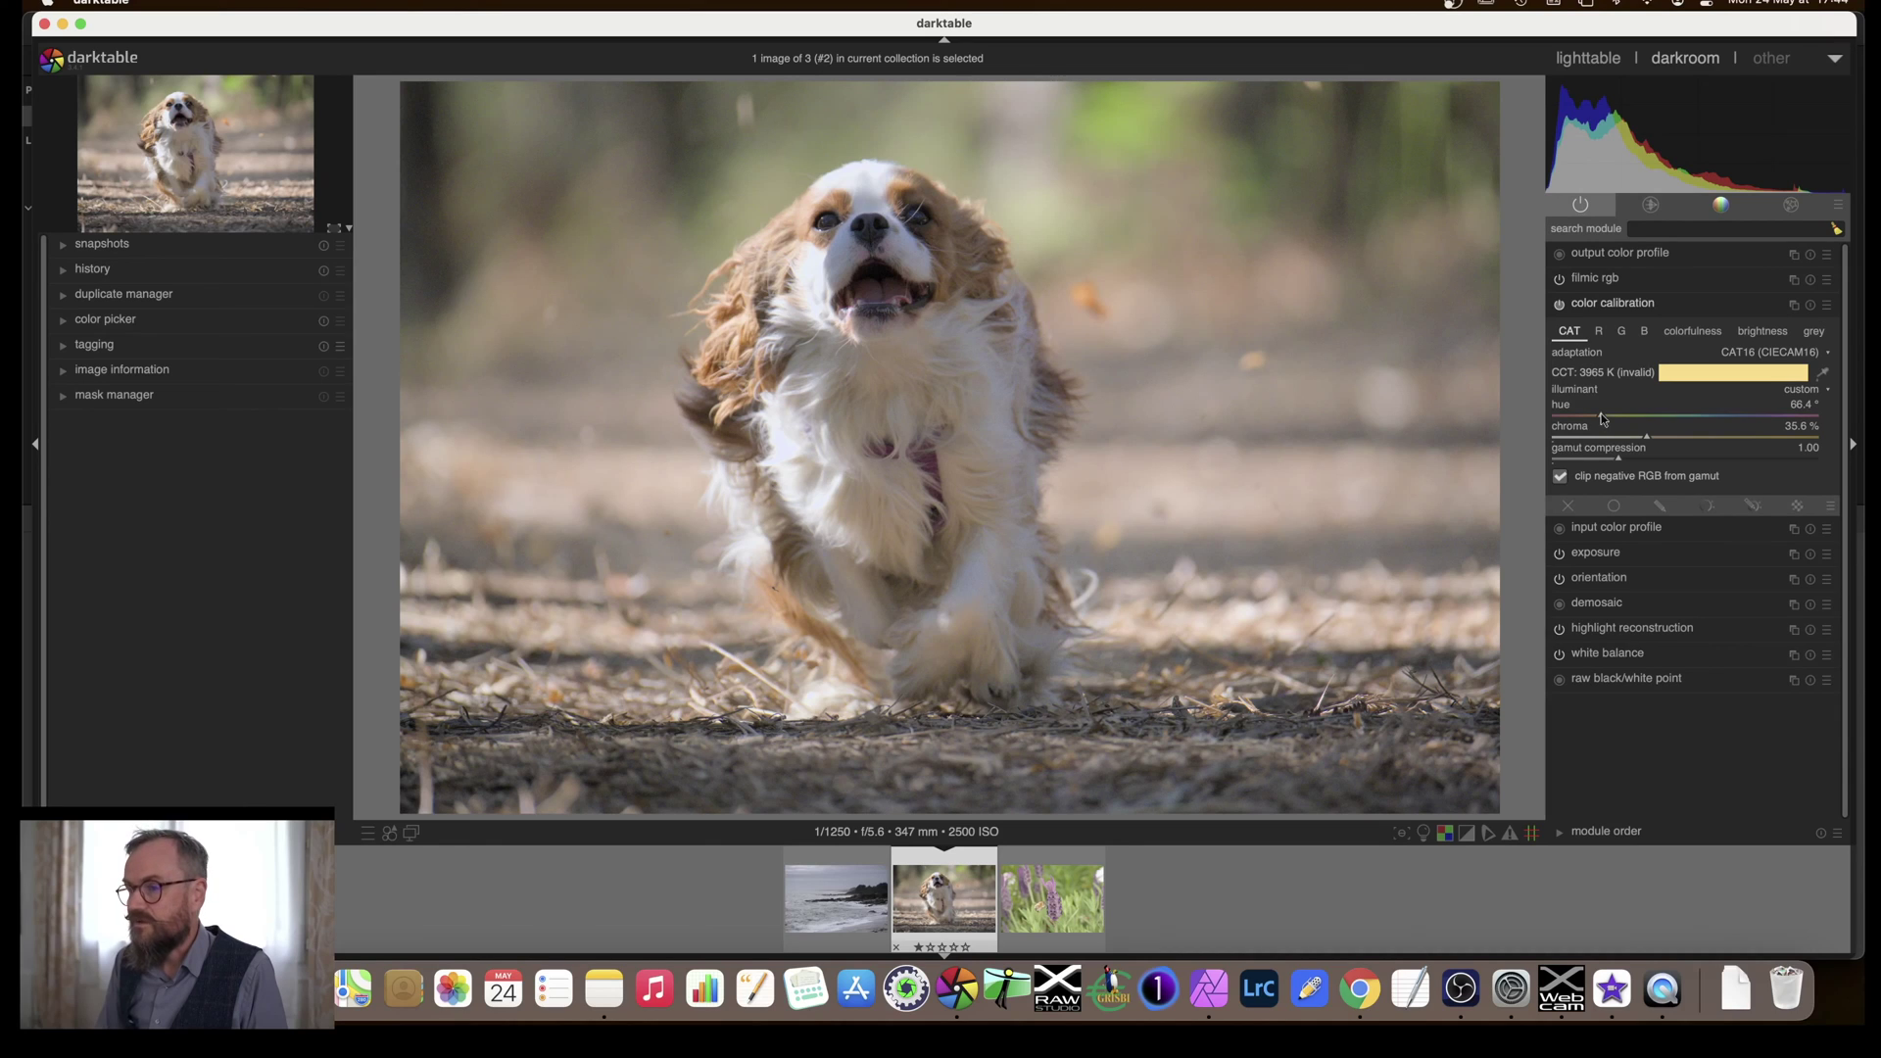
- Test a greener color calibration hue, then return it to 66.4° (about 3965 K)
click(1603, 419)
drag(1604, 418, 1566, 419)
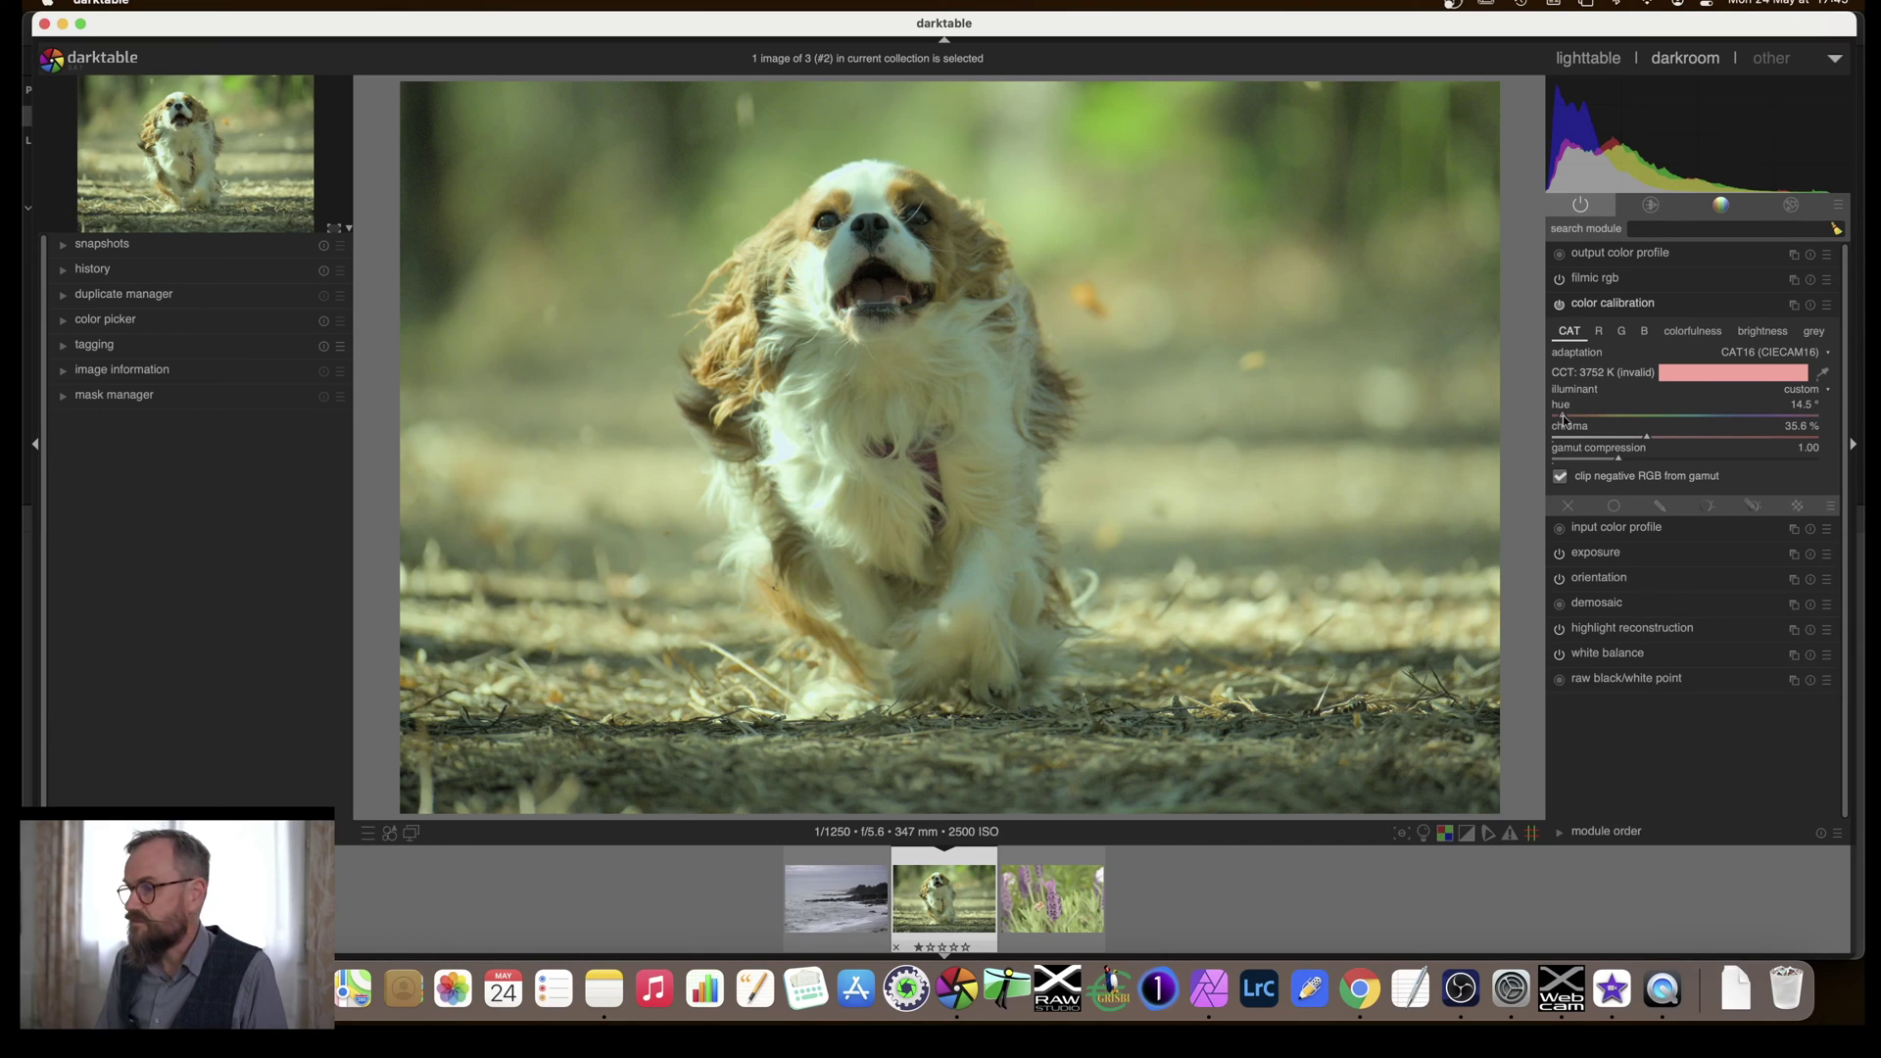
drag(1561, 415, 1600, 419)
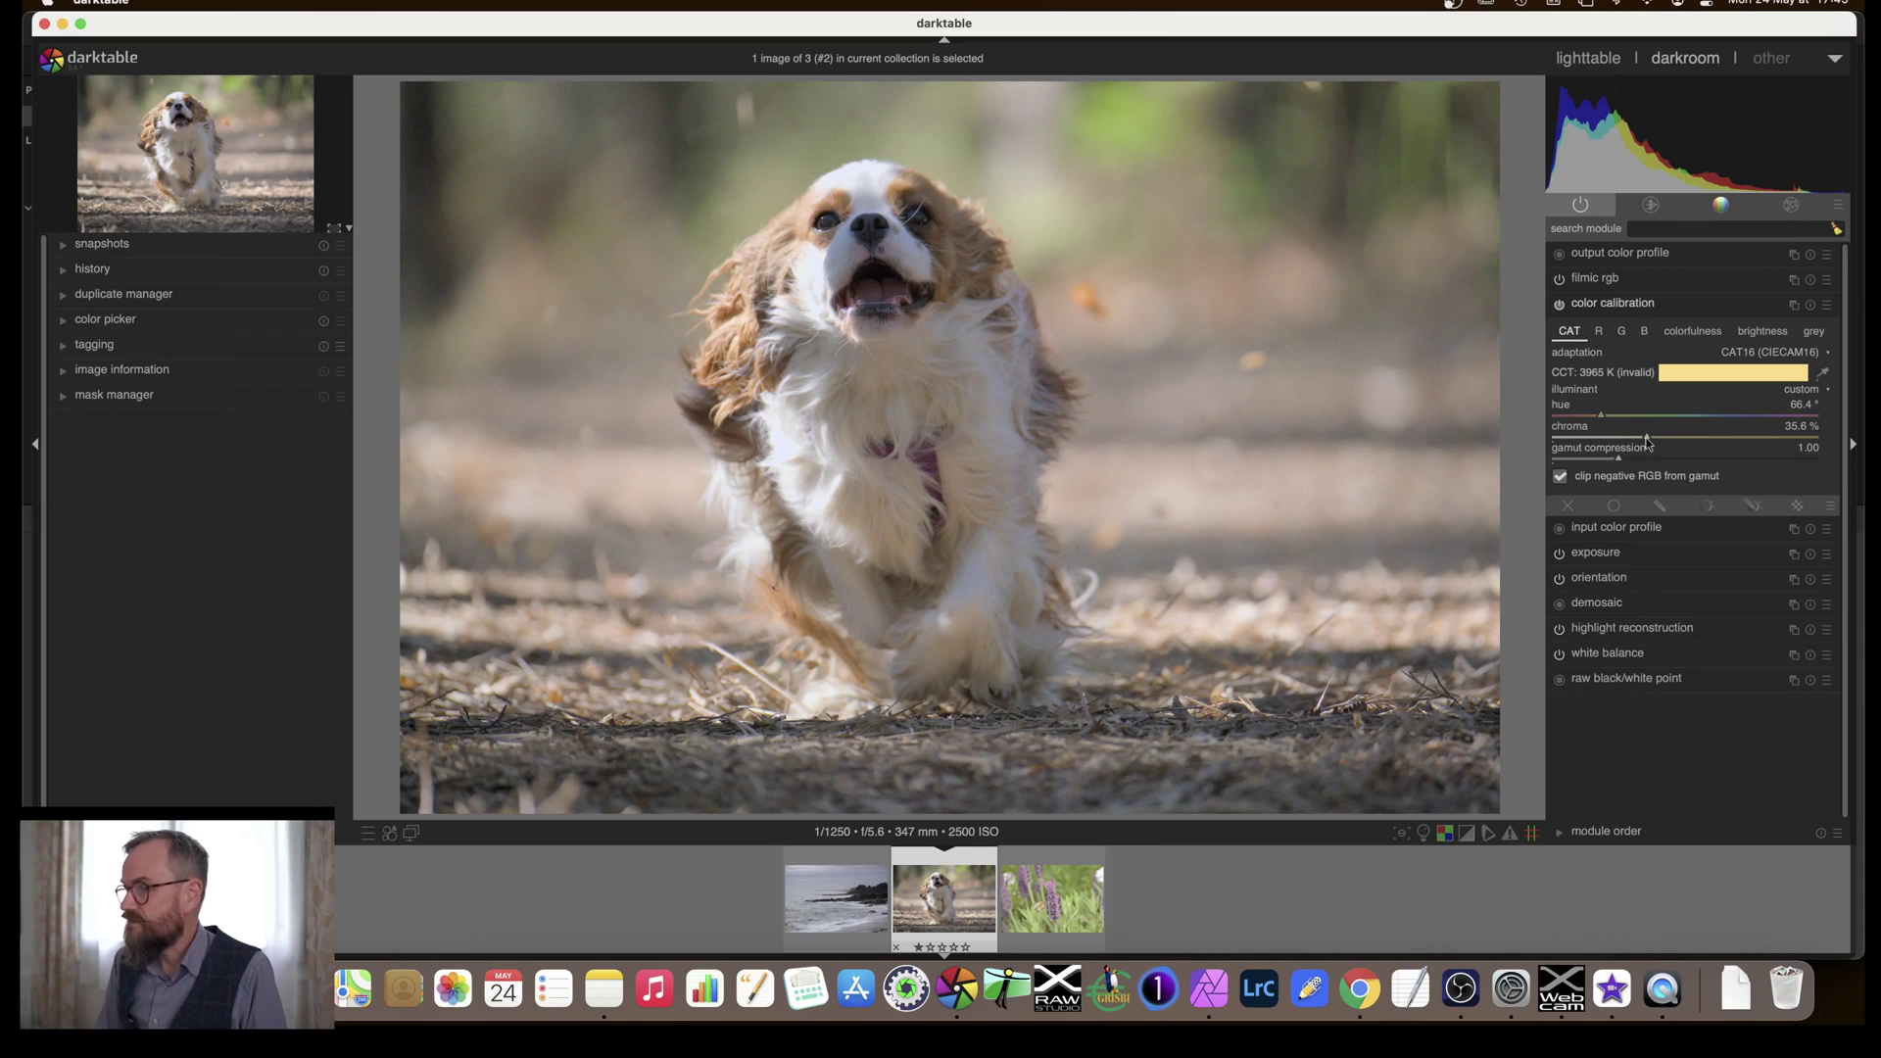
- Set color calibration chroma to 34.7%, compare it off and on, then collapse the module
mouse_move(1646, 442)
mouse_down()
mouse_move(1763, 438)
mouse_move(1564, 442)
mouse_move(1661, 437)
mouse_move(1646, 443)
mouse_up()
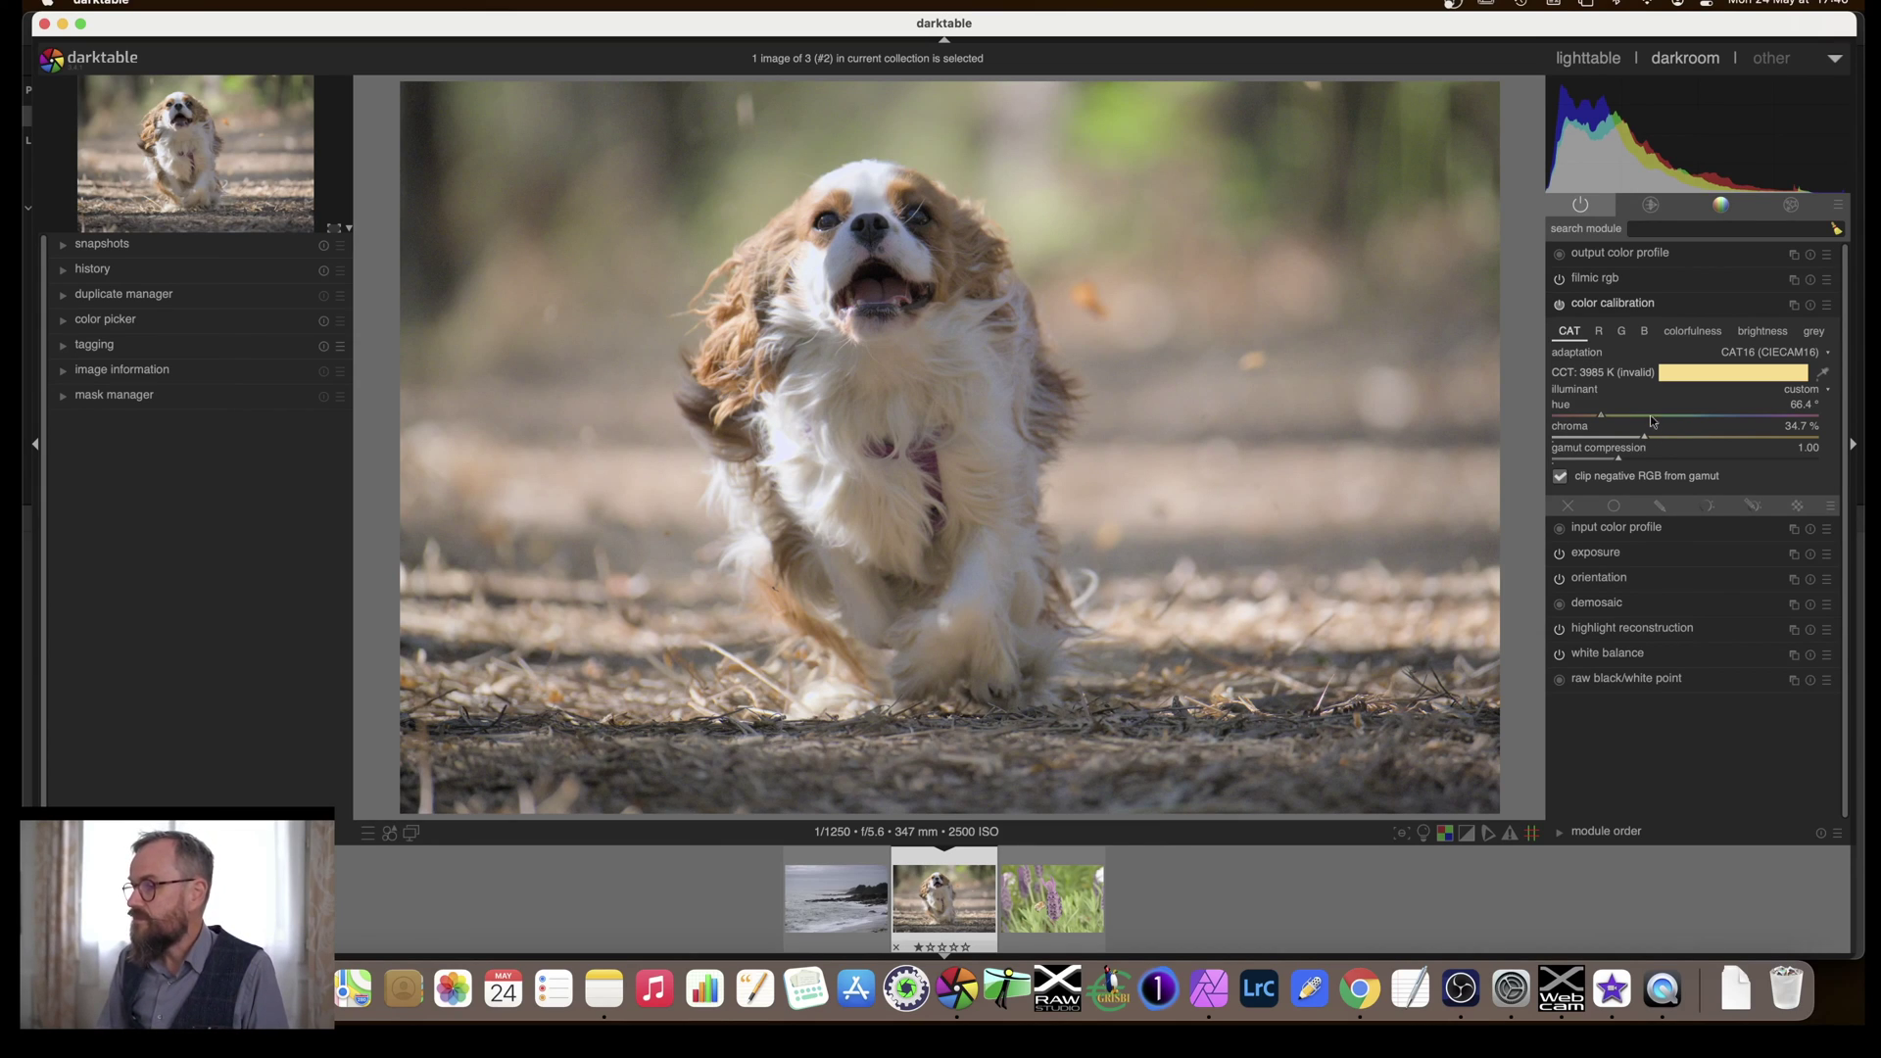
click(1559, 305)
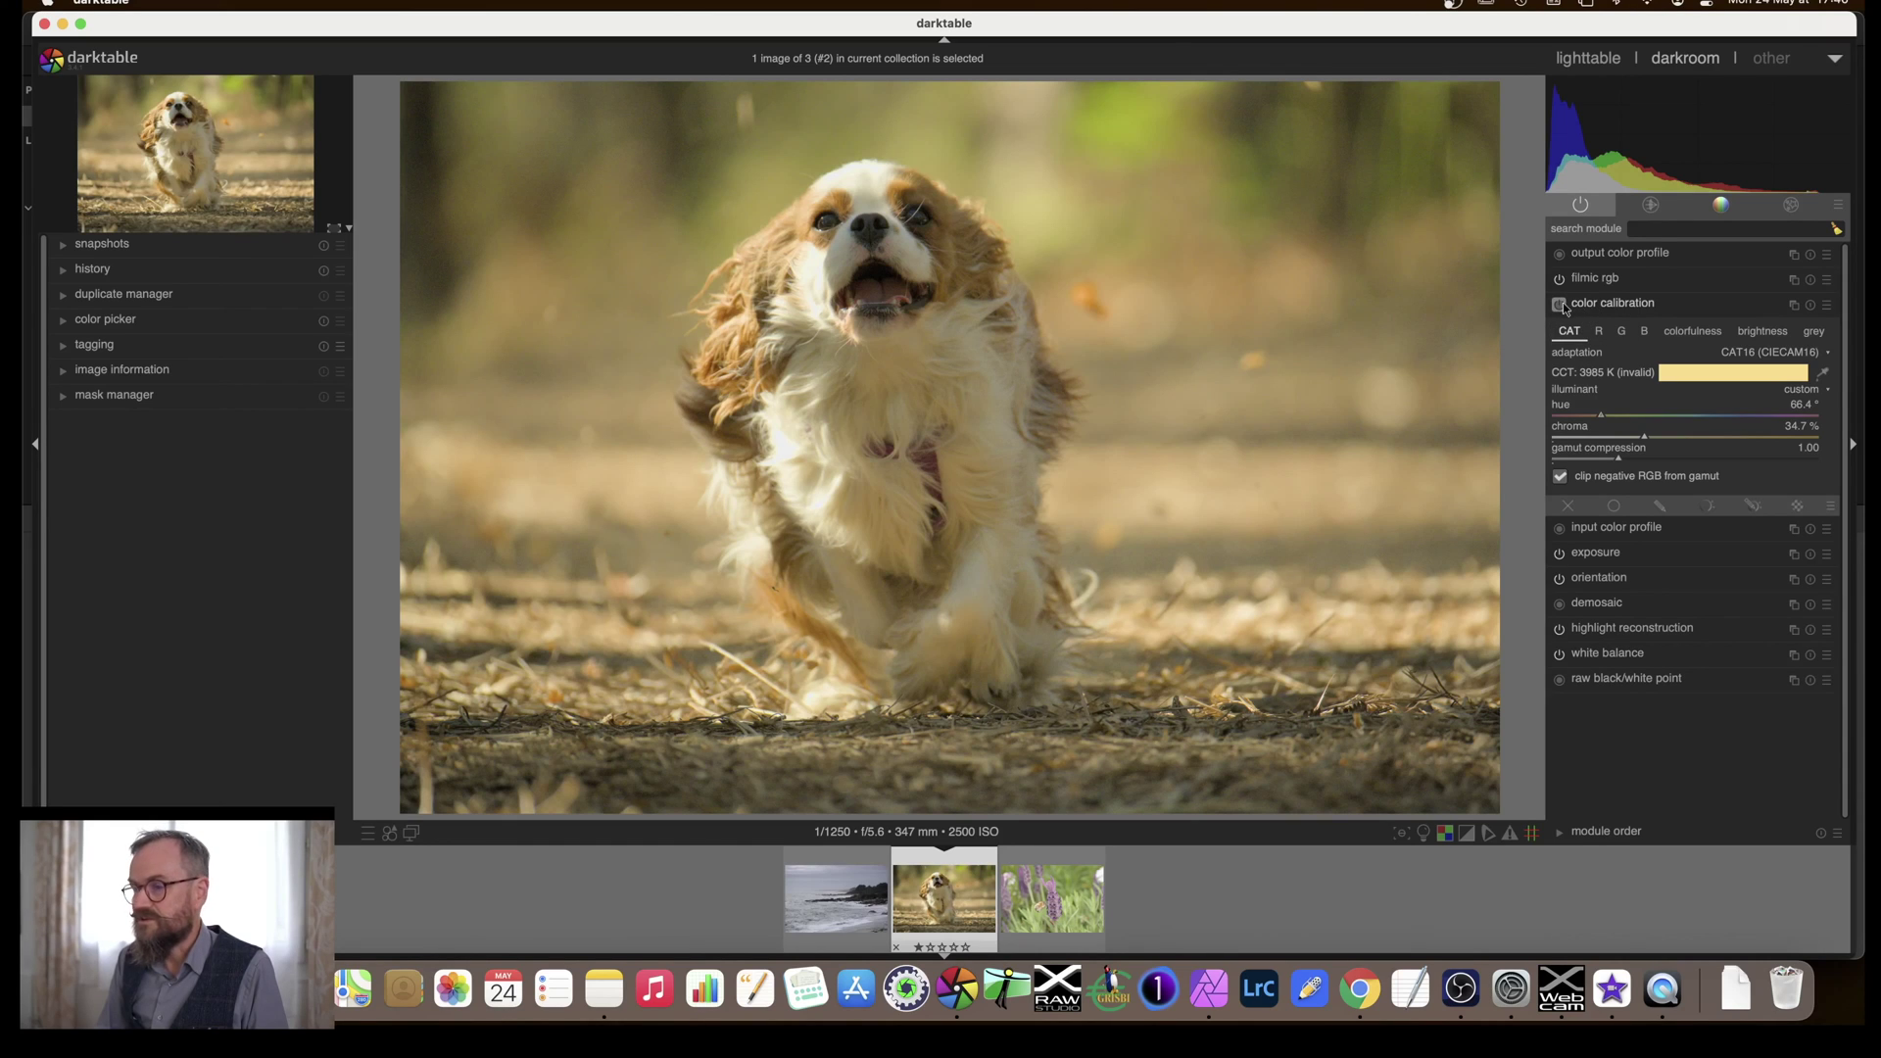
click(1560, 305)
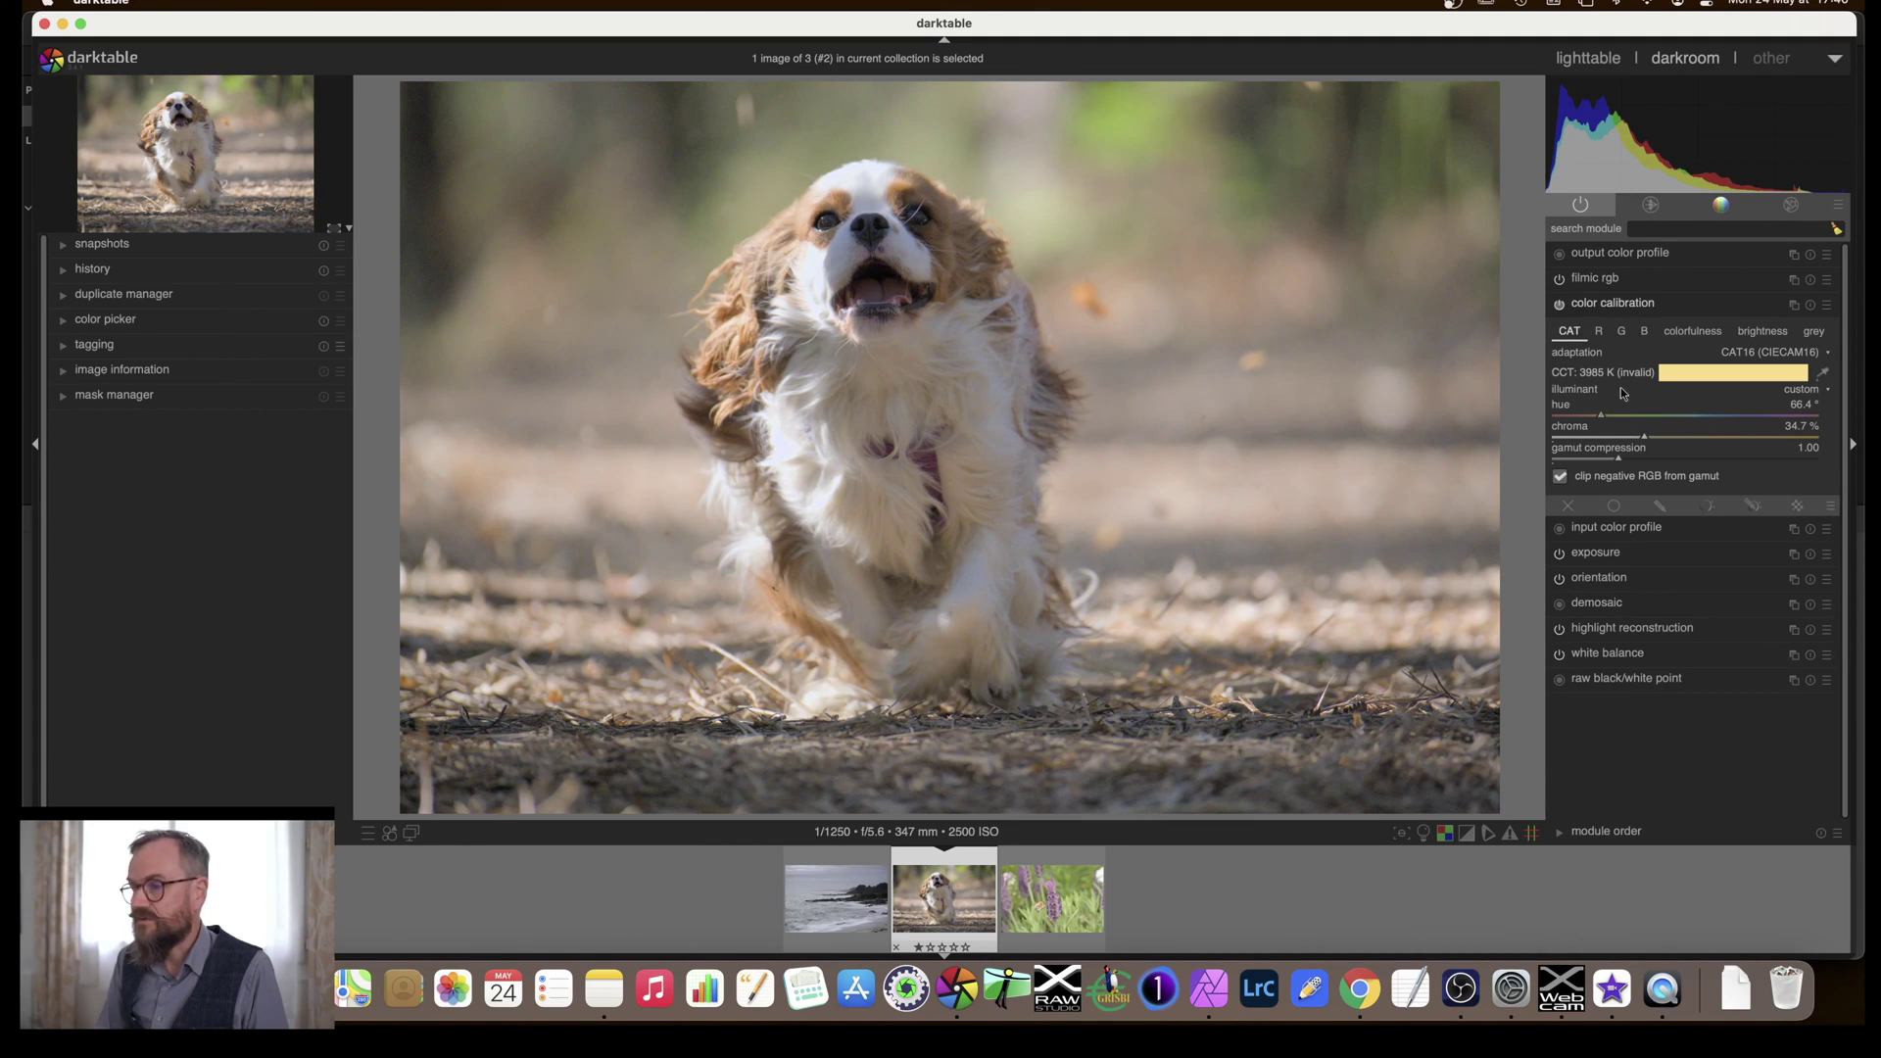
click(1612, 310)
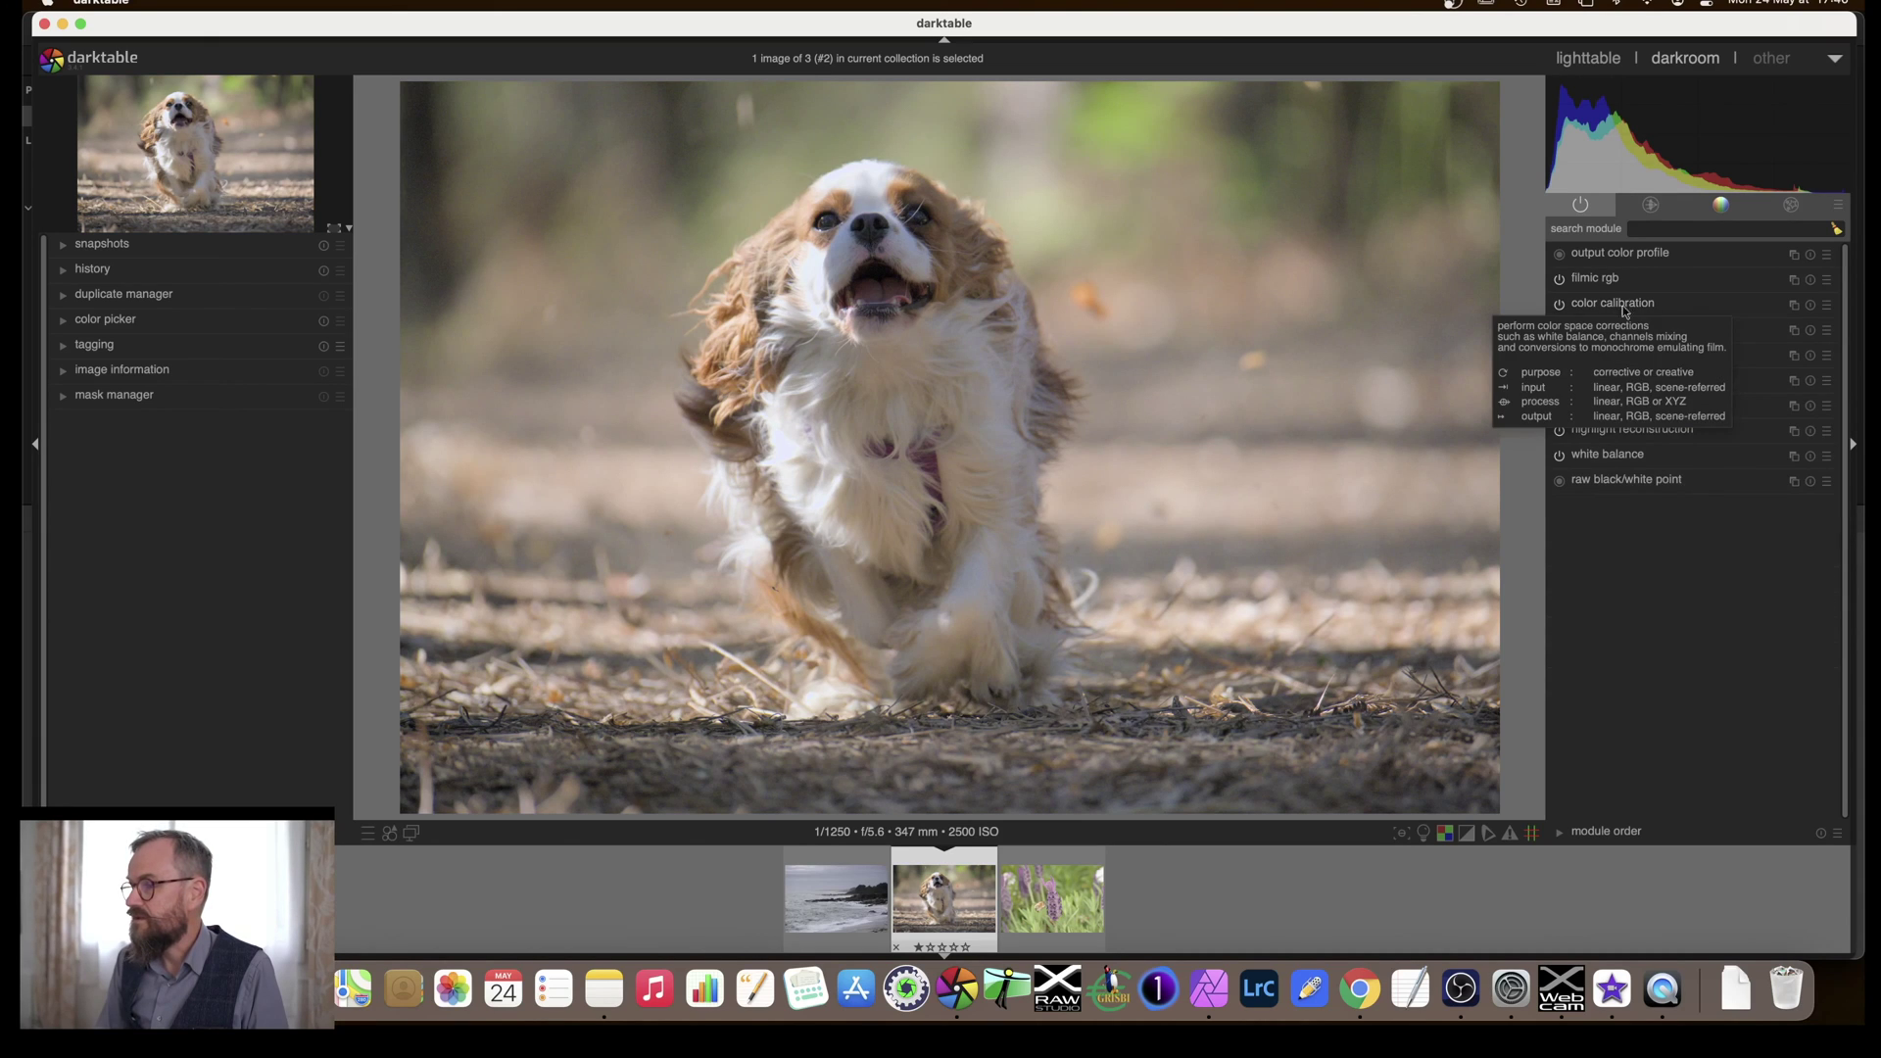
- In lighttable, export the dog photo as a JPEG, overwriting the existing copy
click(1580, 60)
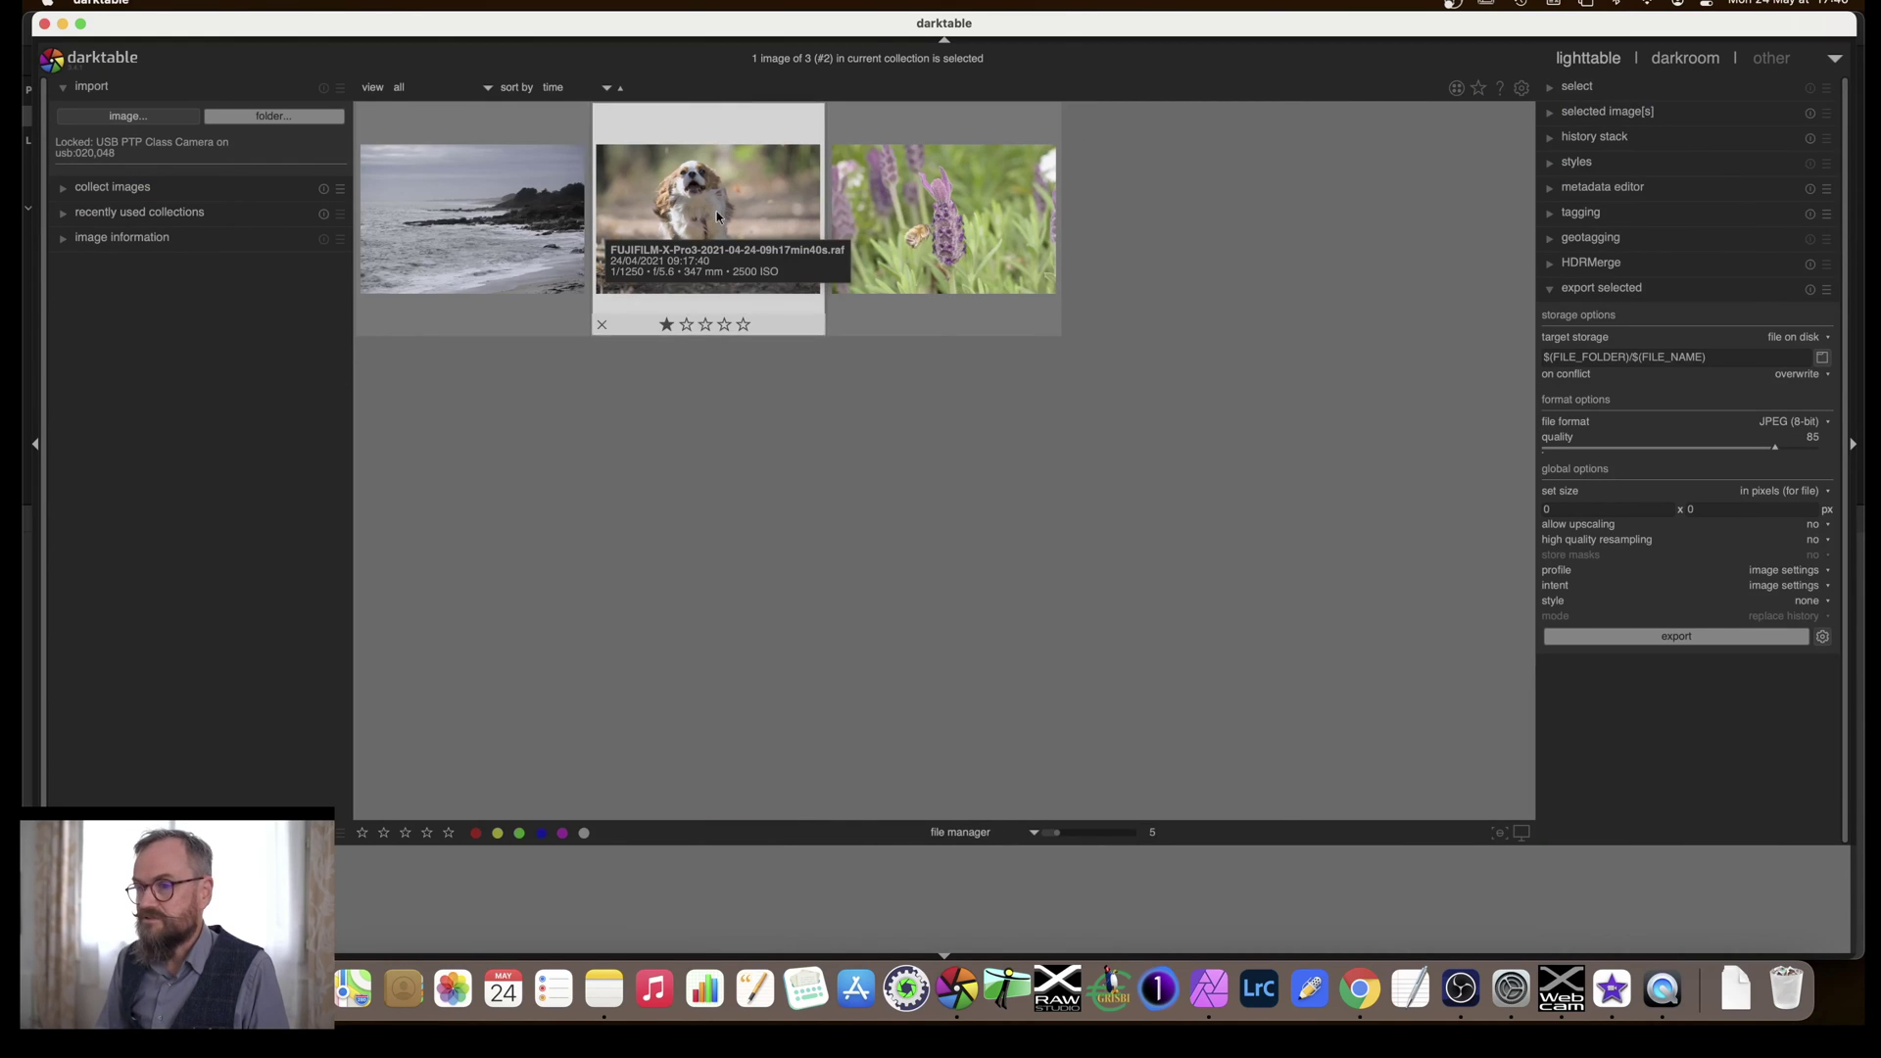
click(692, 231)
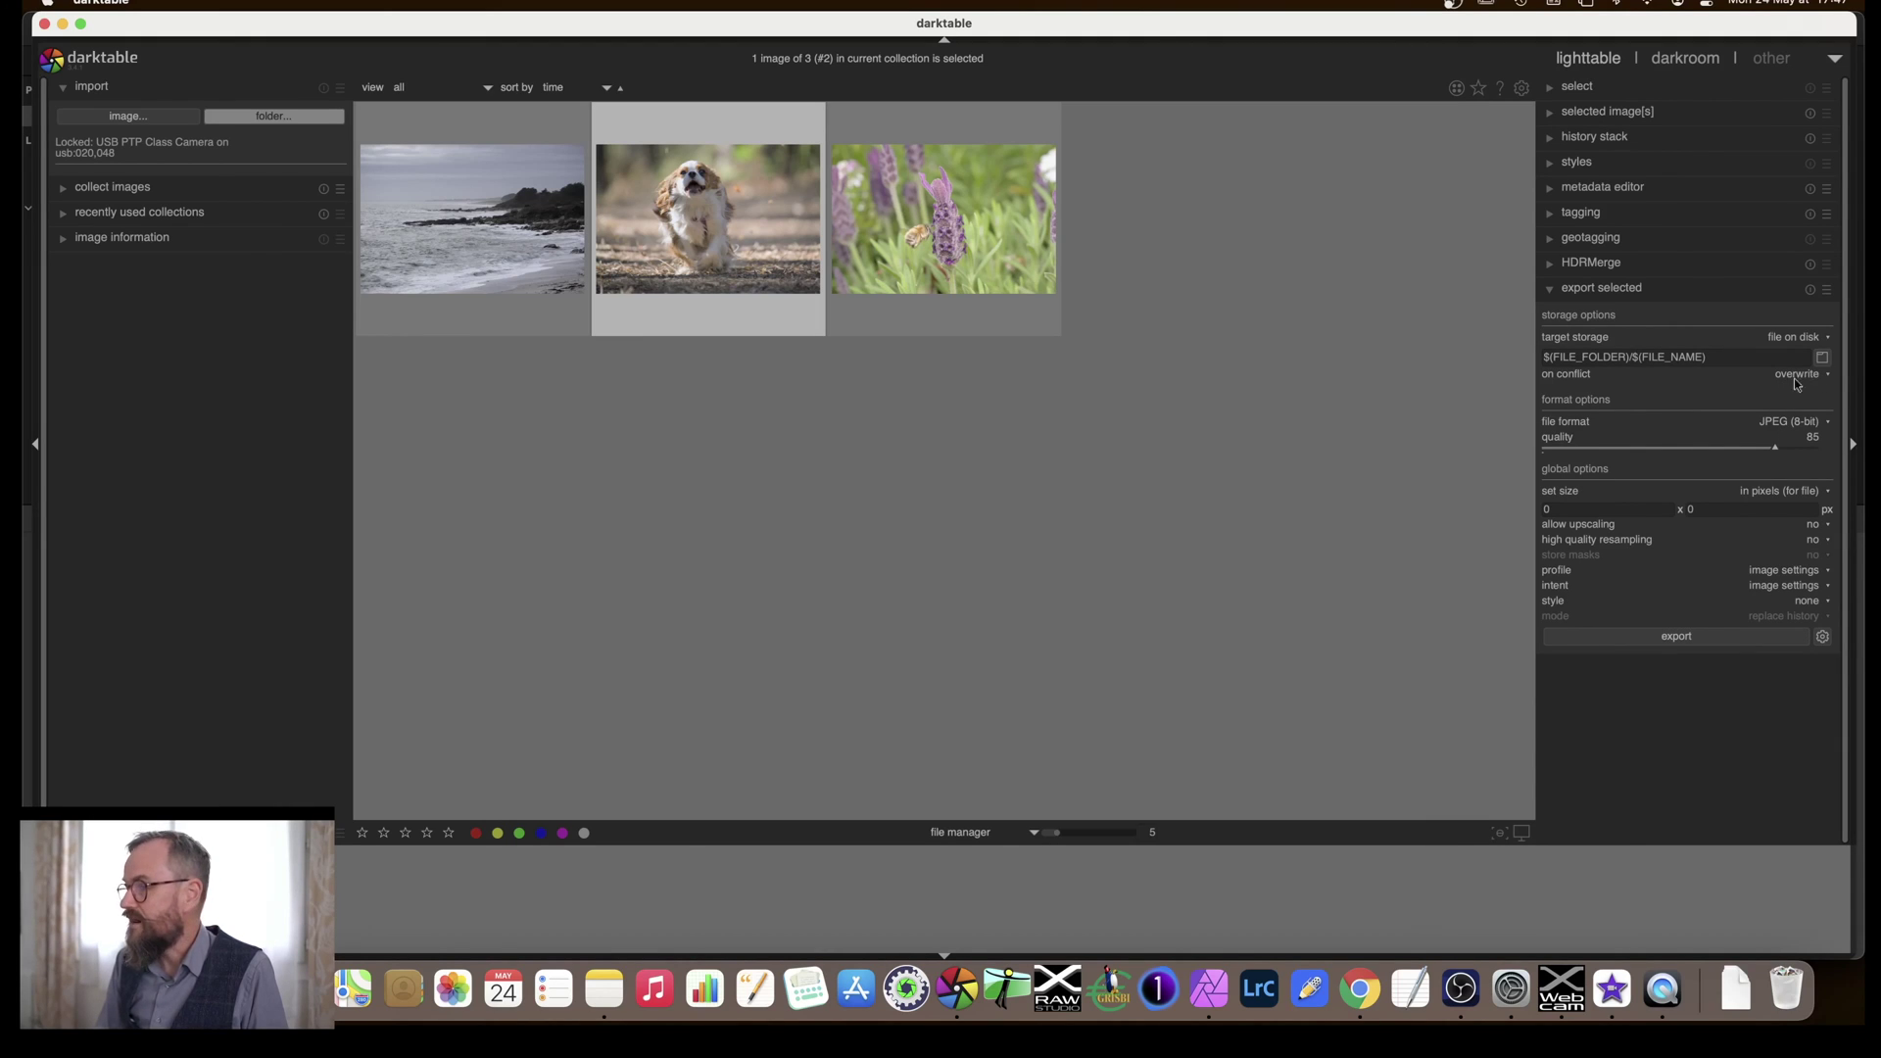
click(1673, 639)
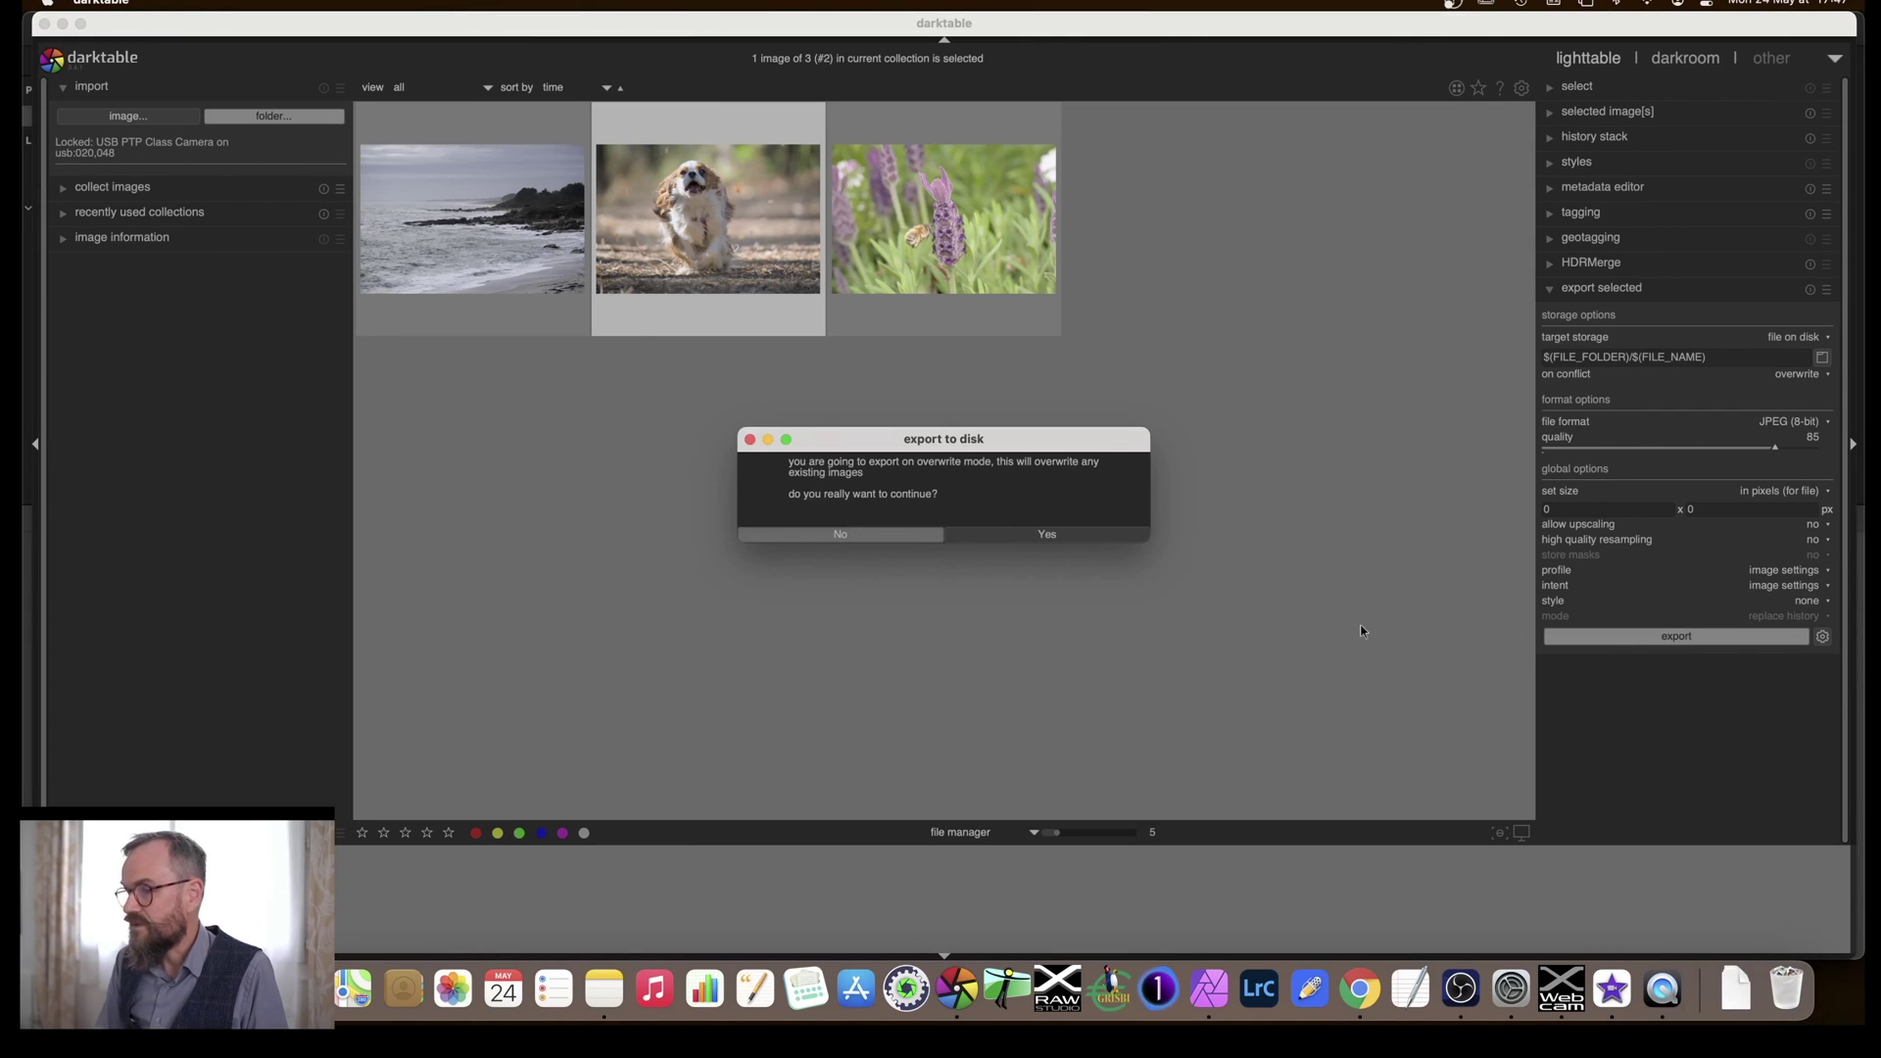
click(1078, 537)
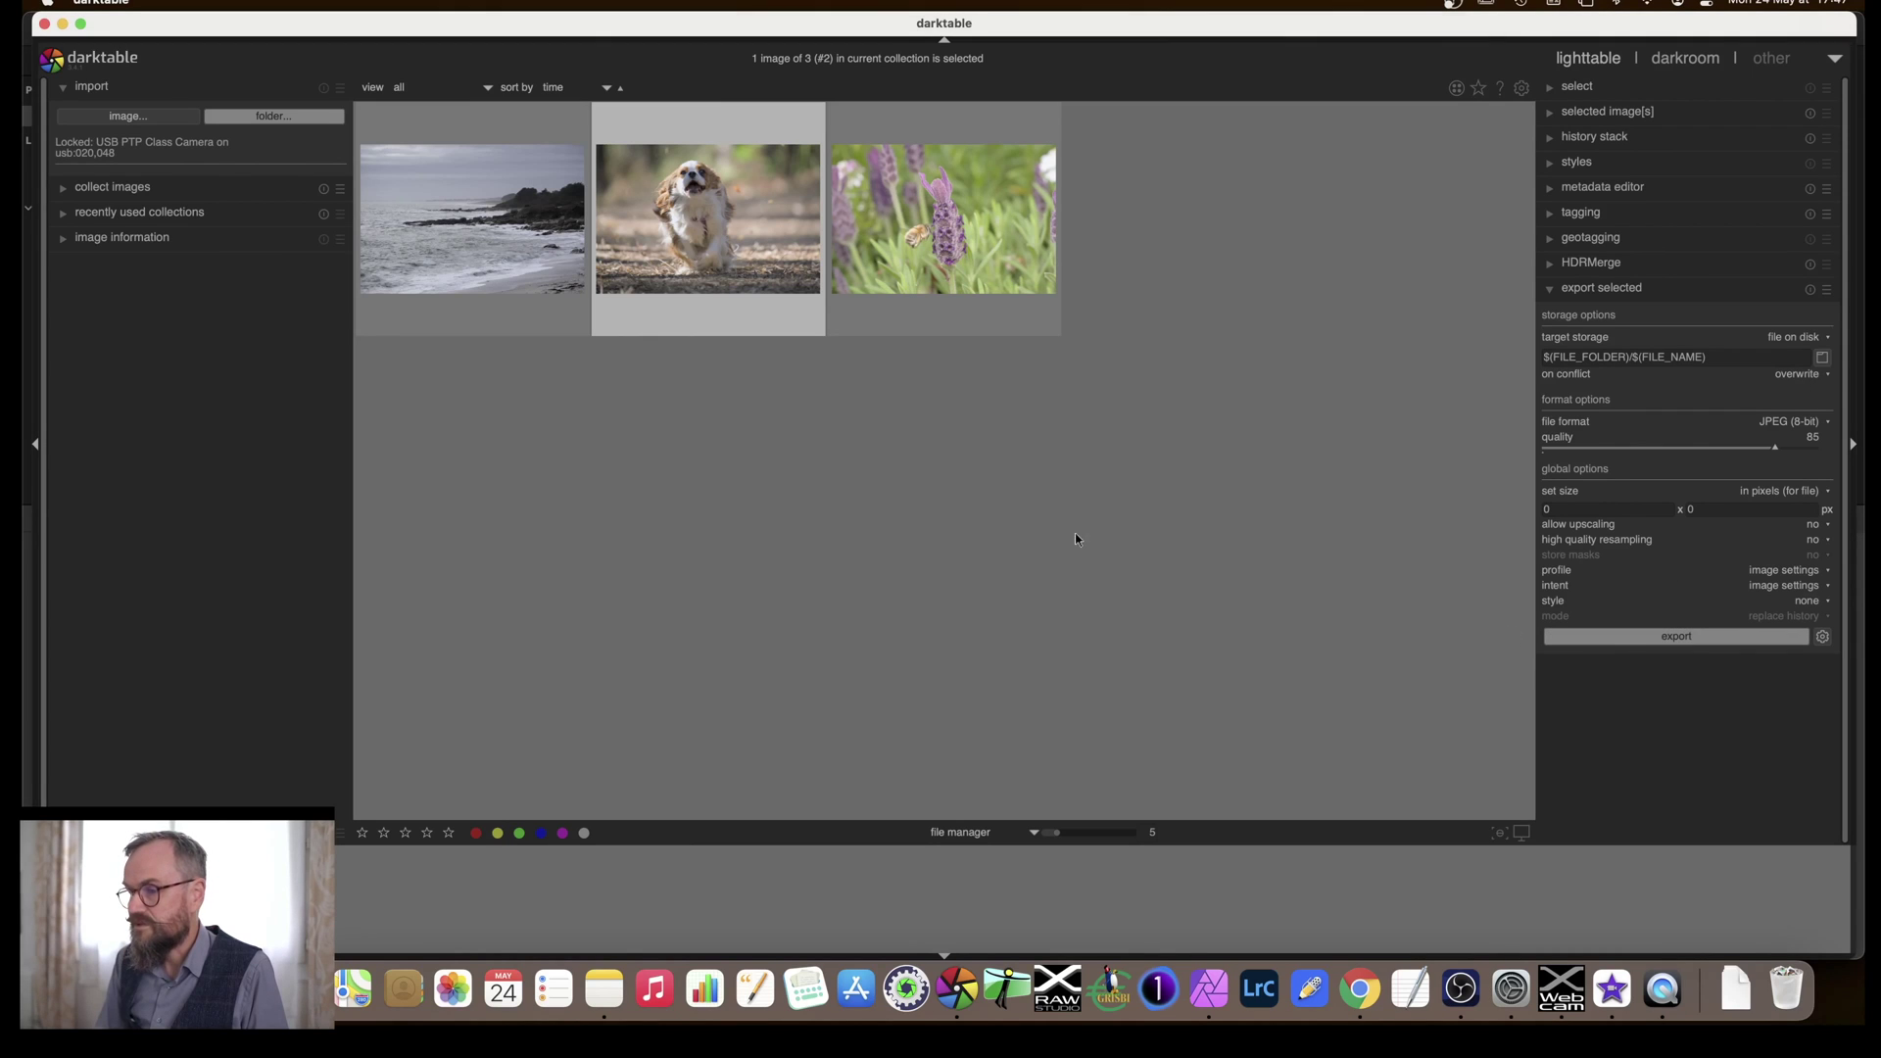
- Export the seascape photo as a JPEG, overwriting the earlier exported file
click(438, 235)
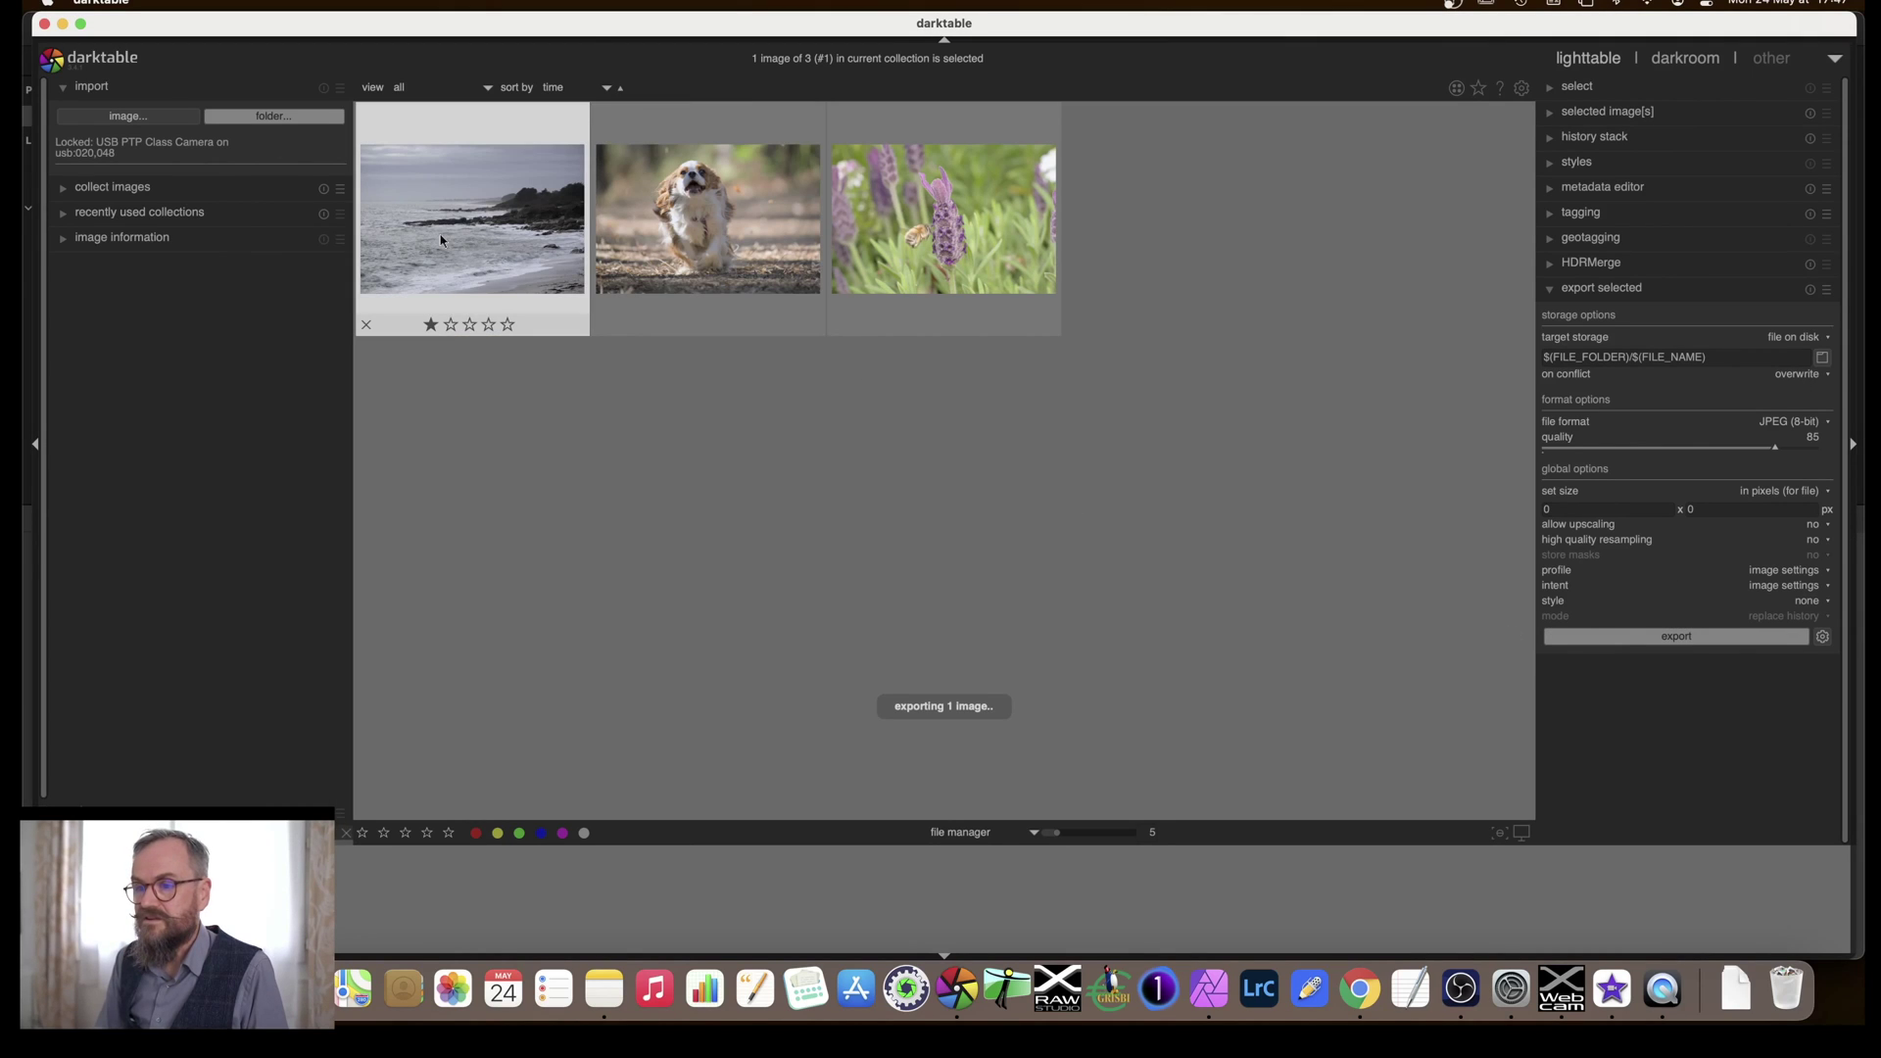
click(1665, 639)
click(1068, 537)
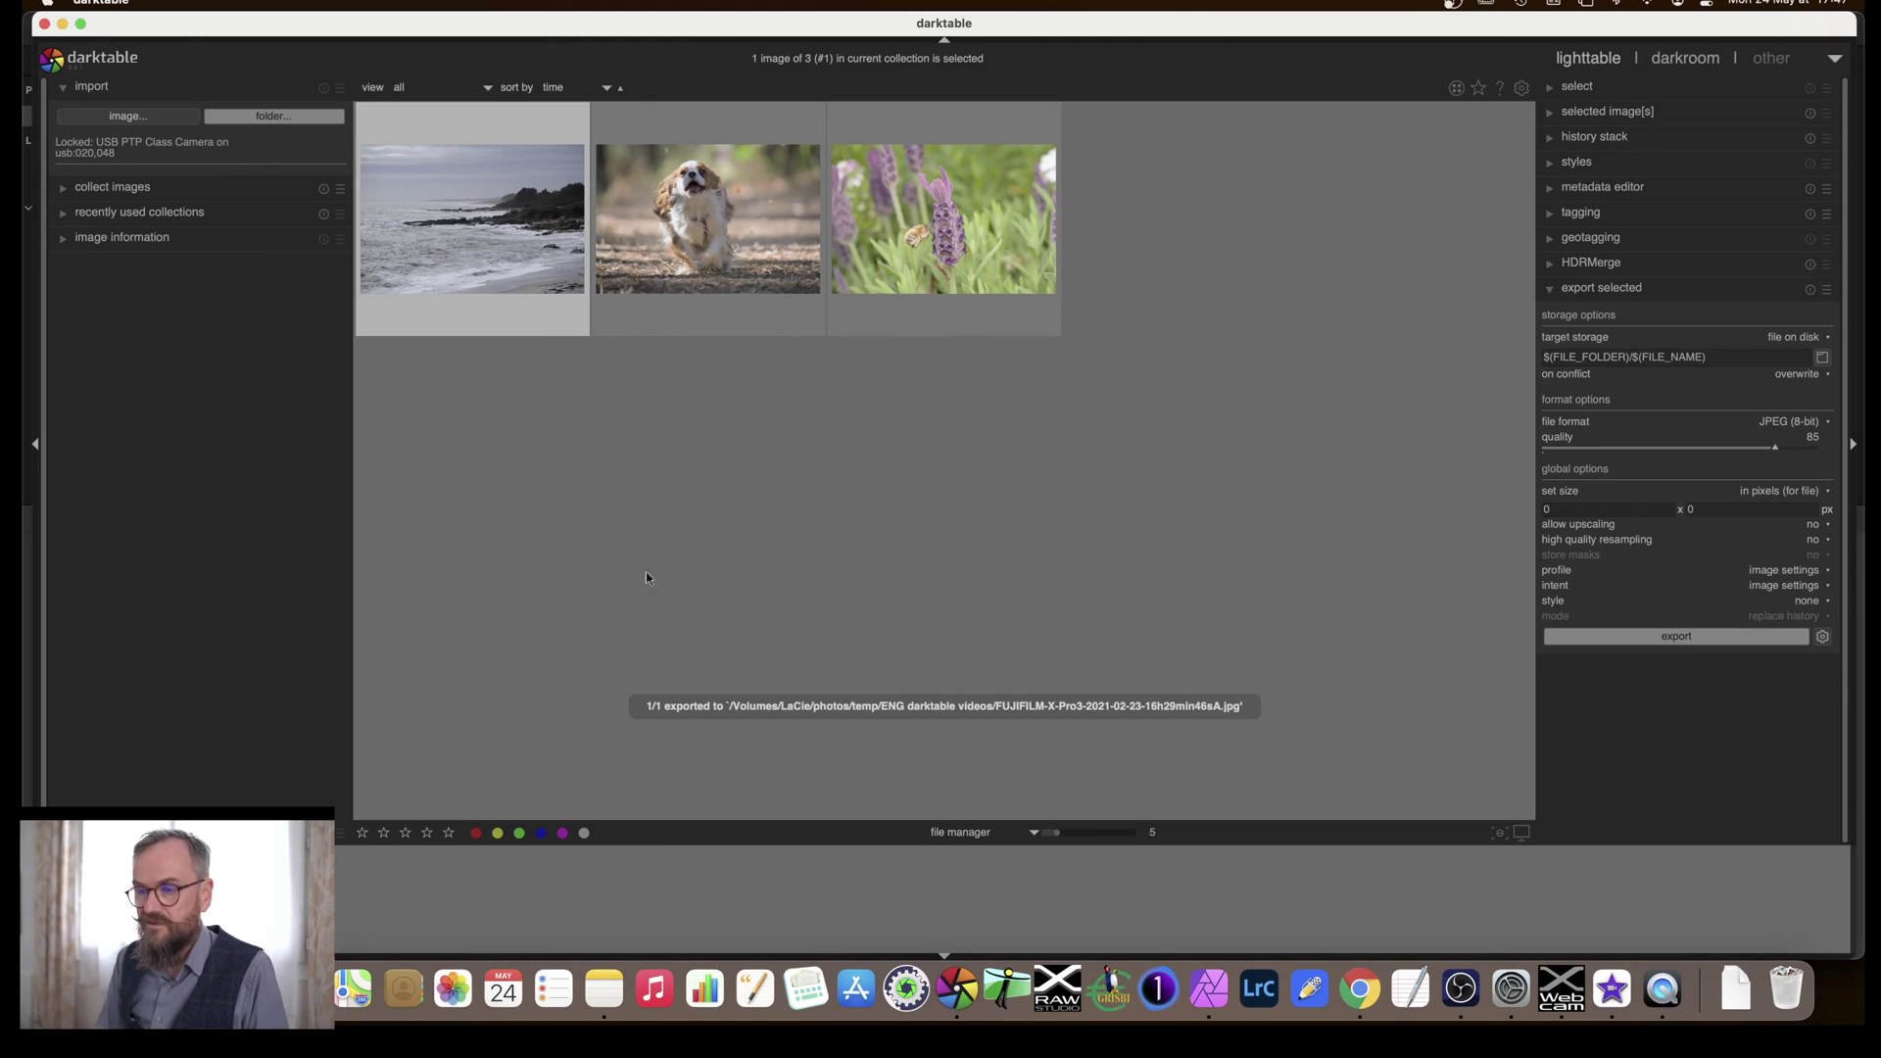
key(super+Tab)
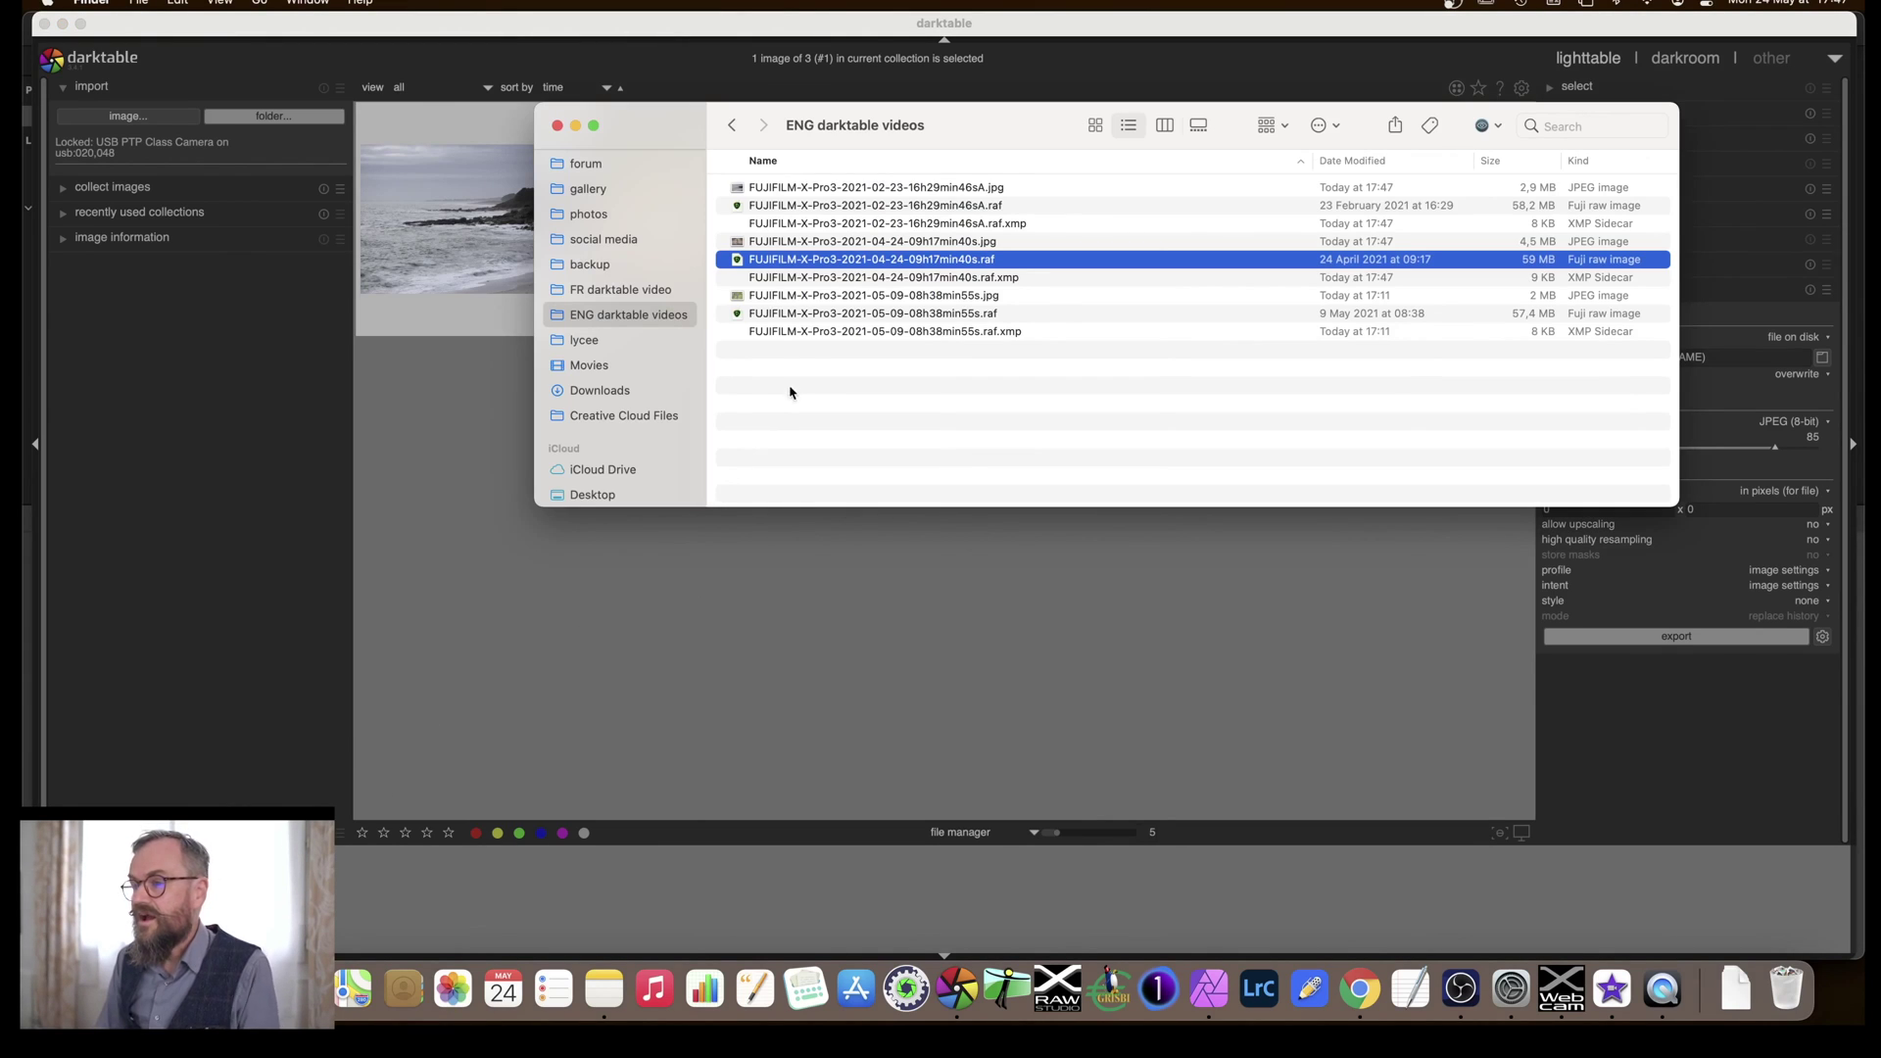
click(1023, 228)
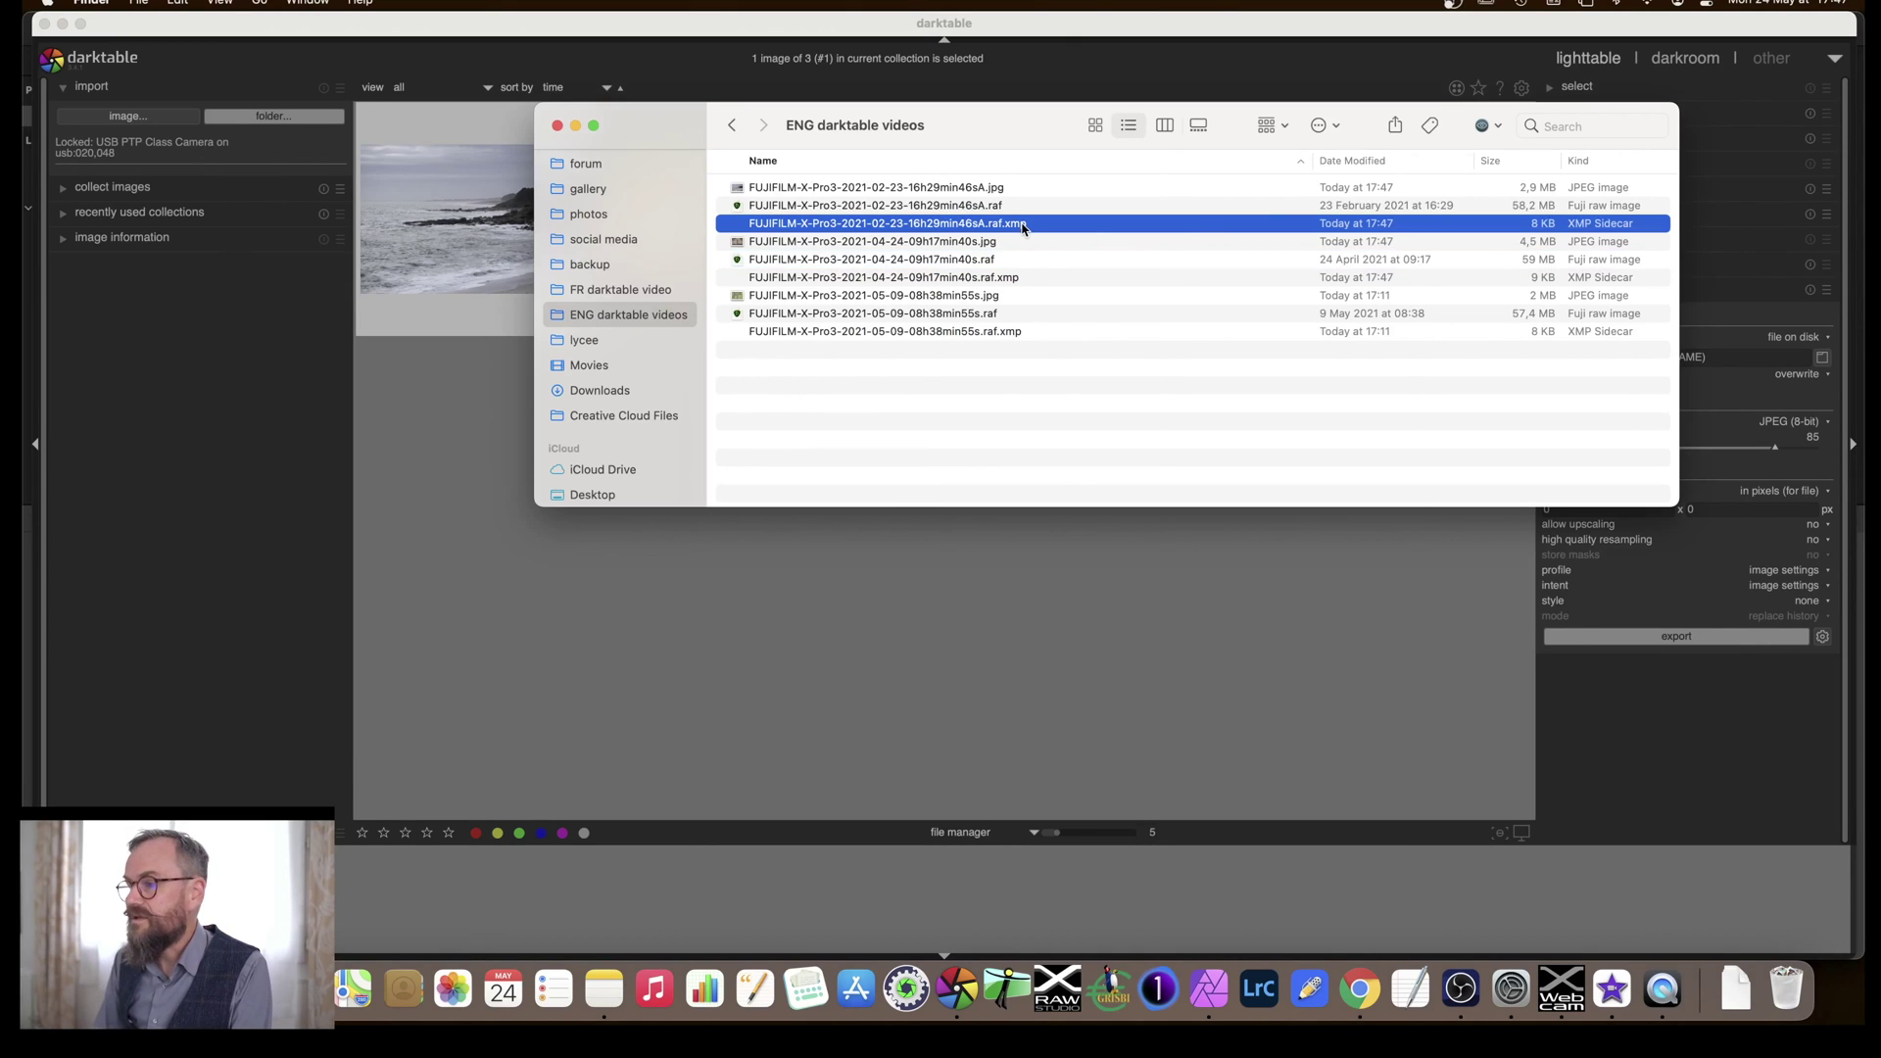
click(959, 209)
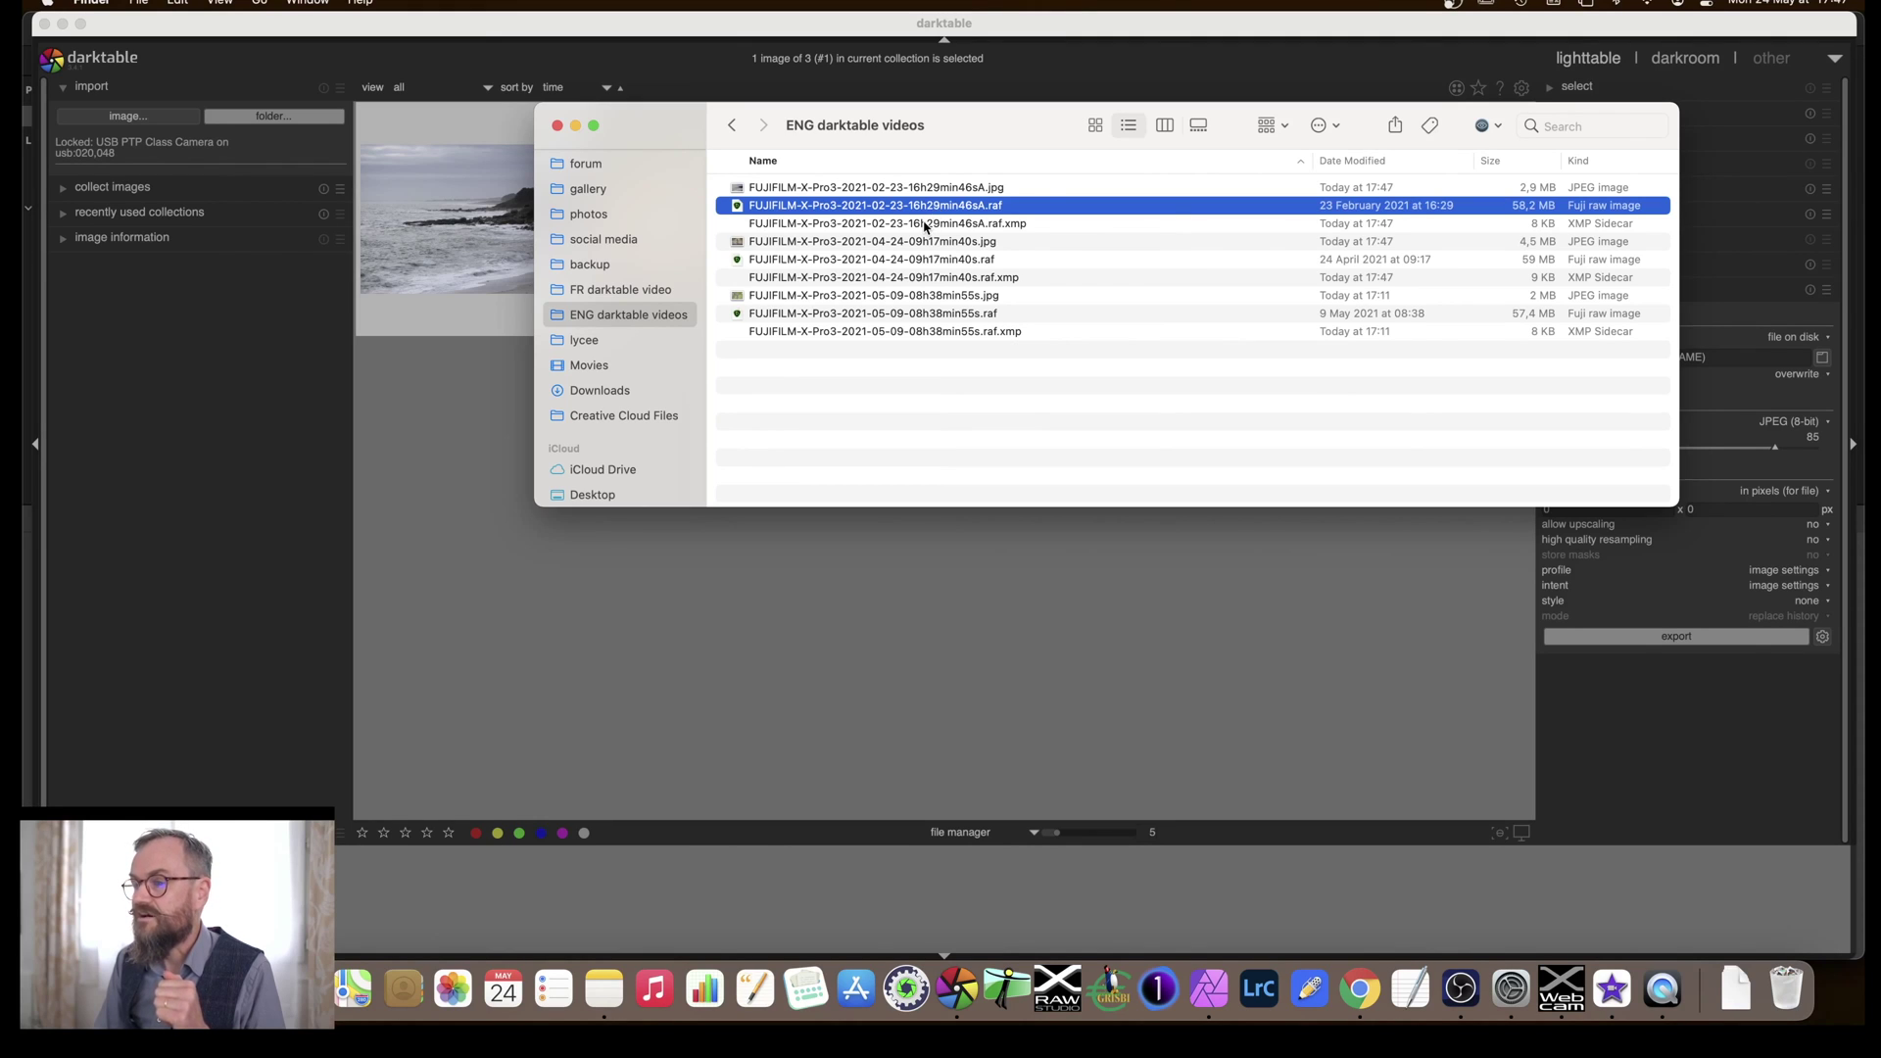
click(925, 227)
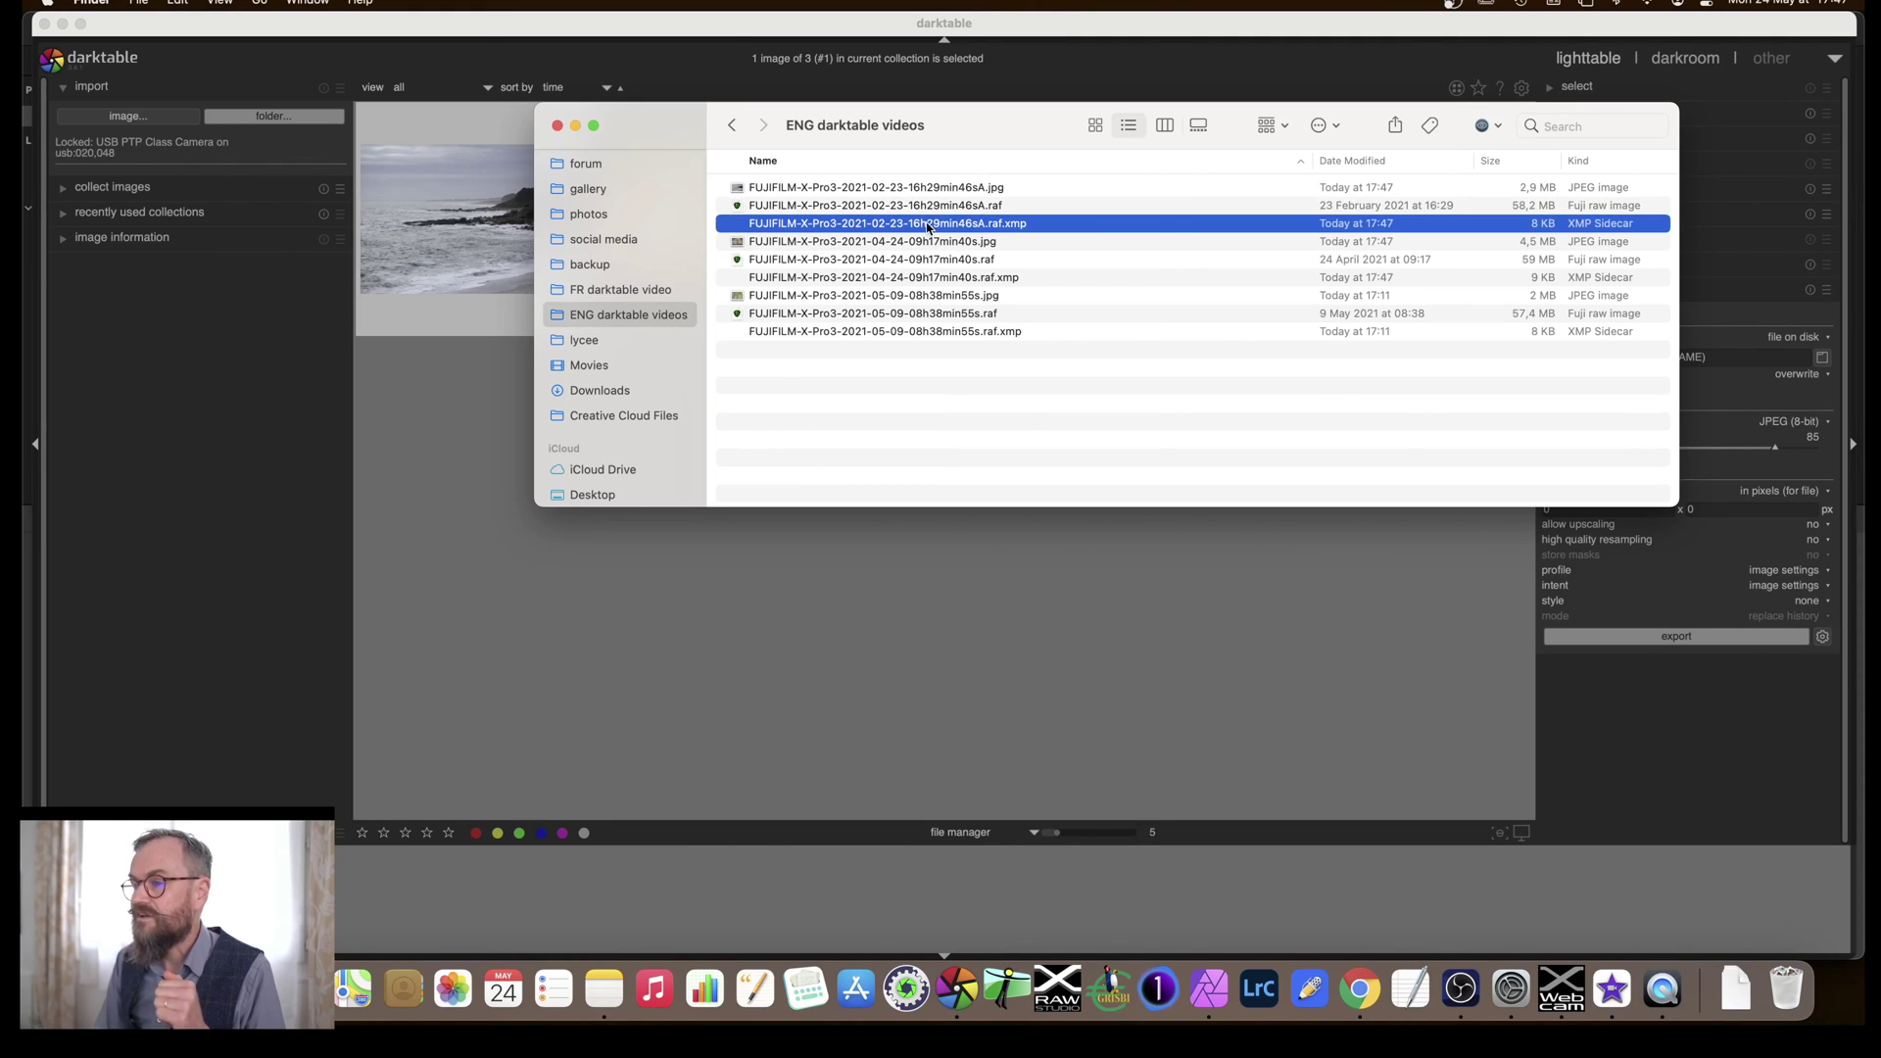
click(1540, 208)
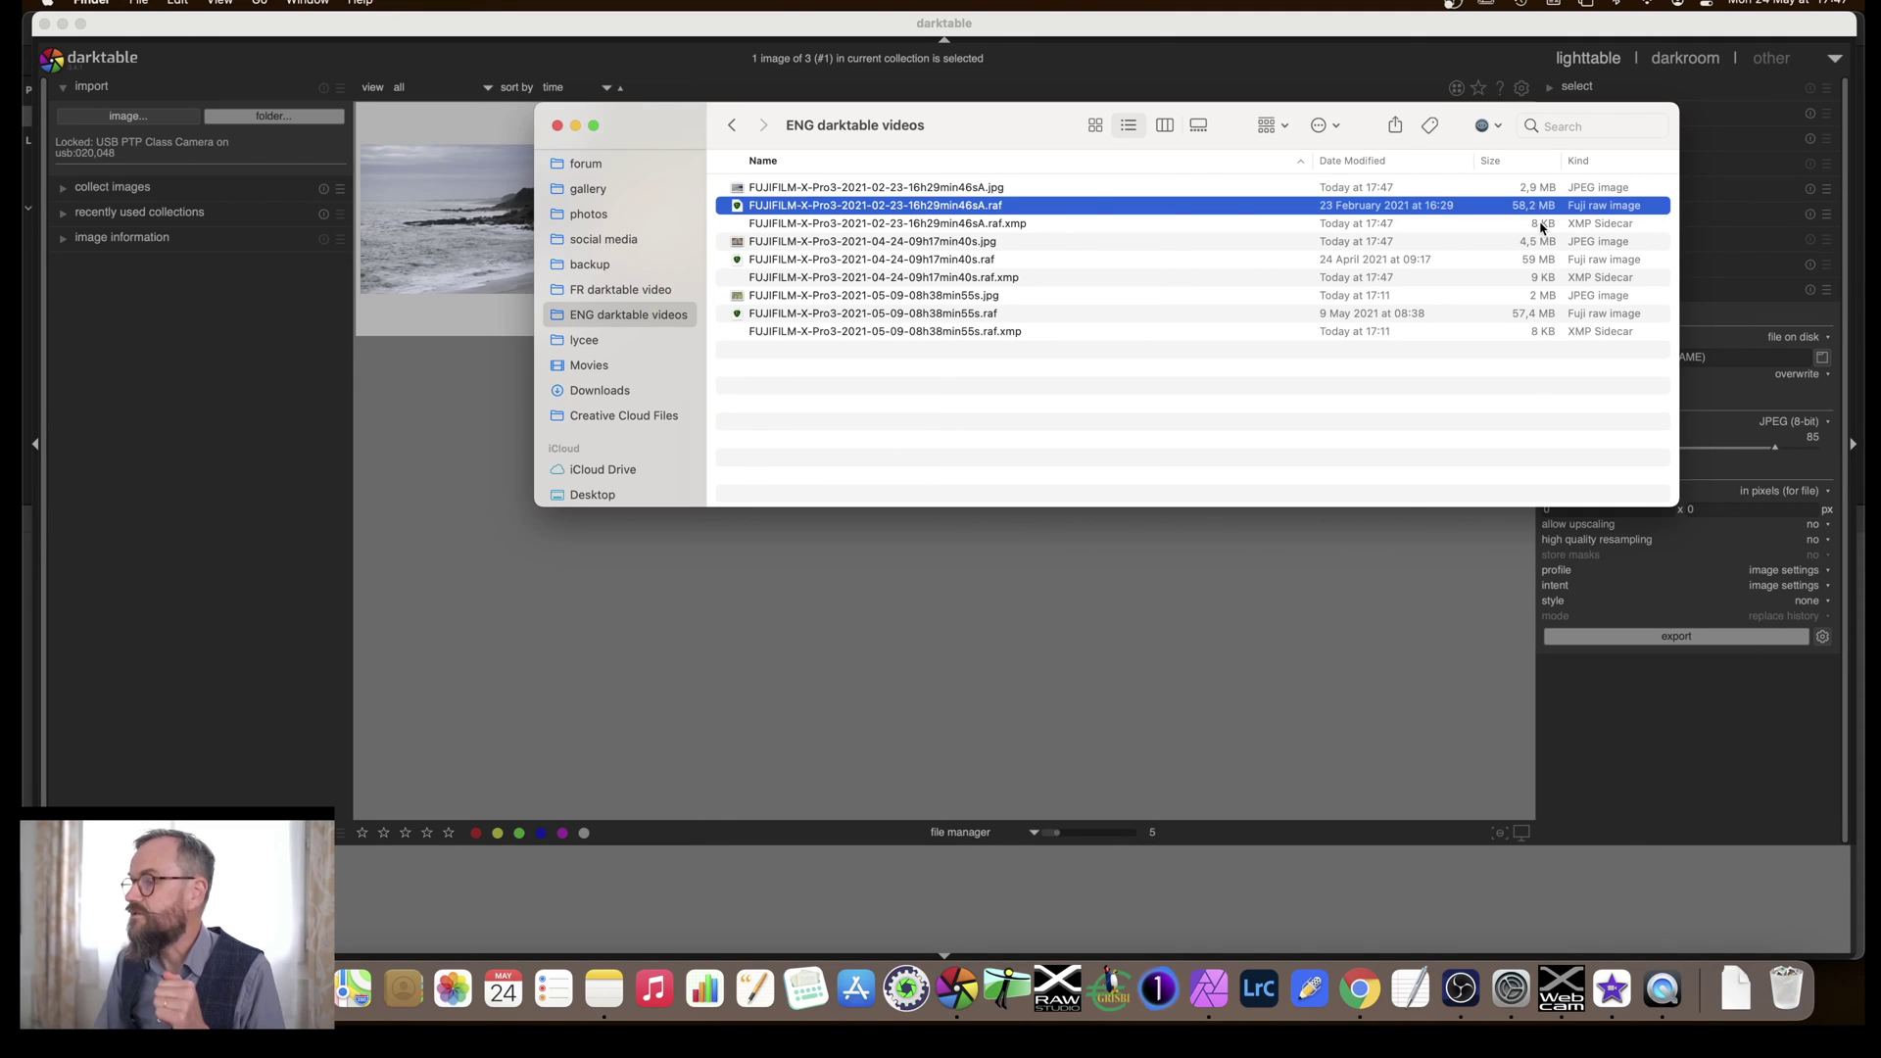
click(1540, 226)
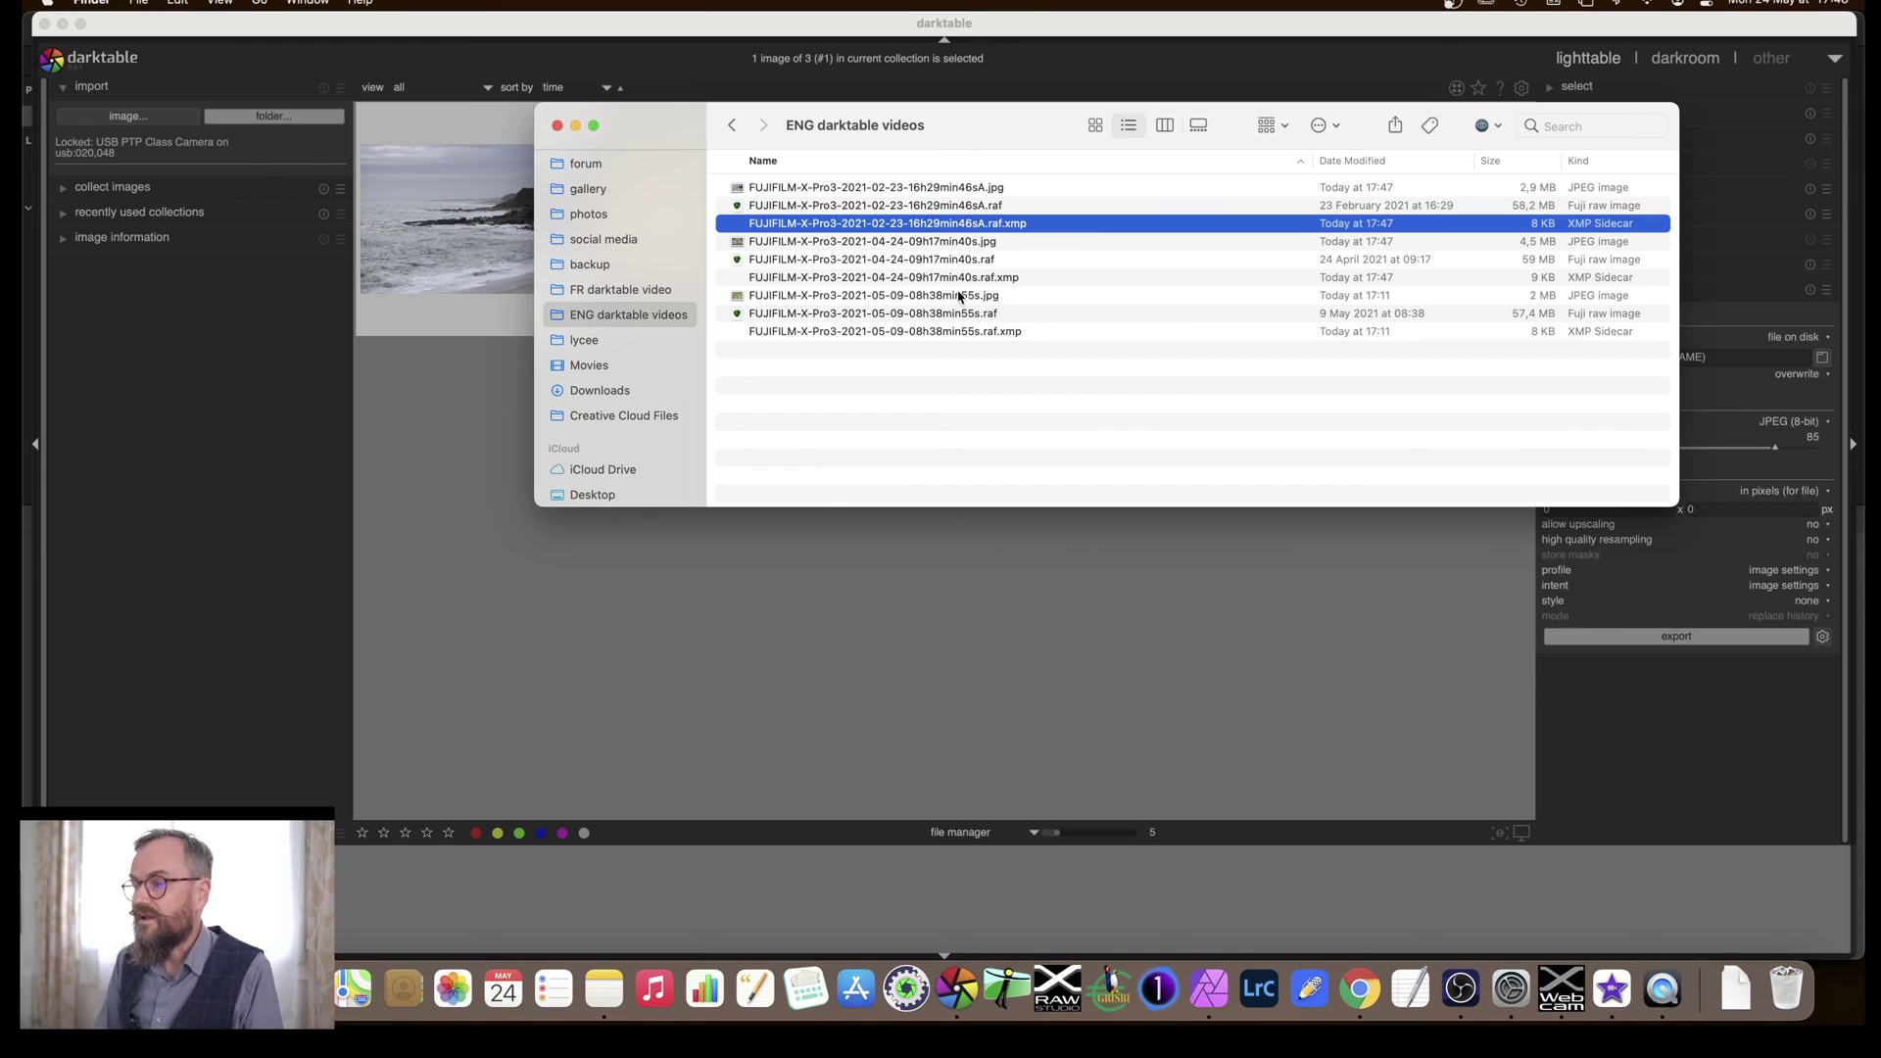
click(945, 190)
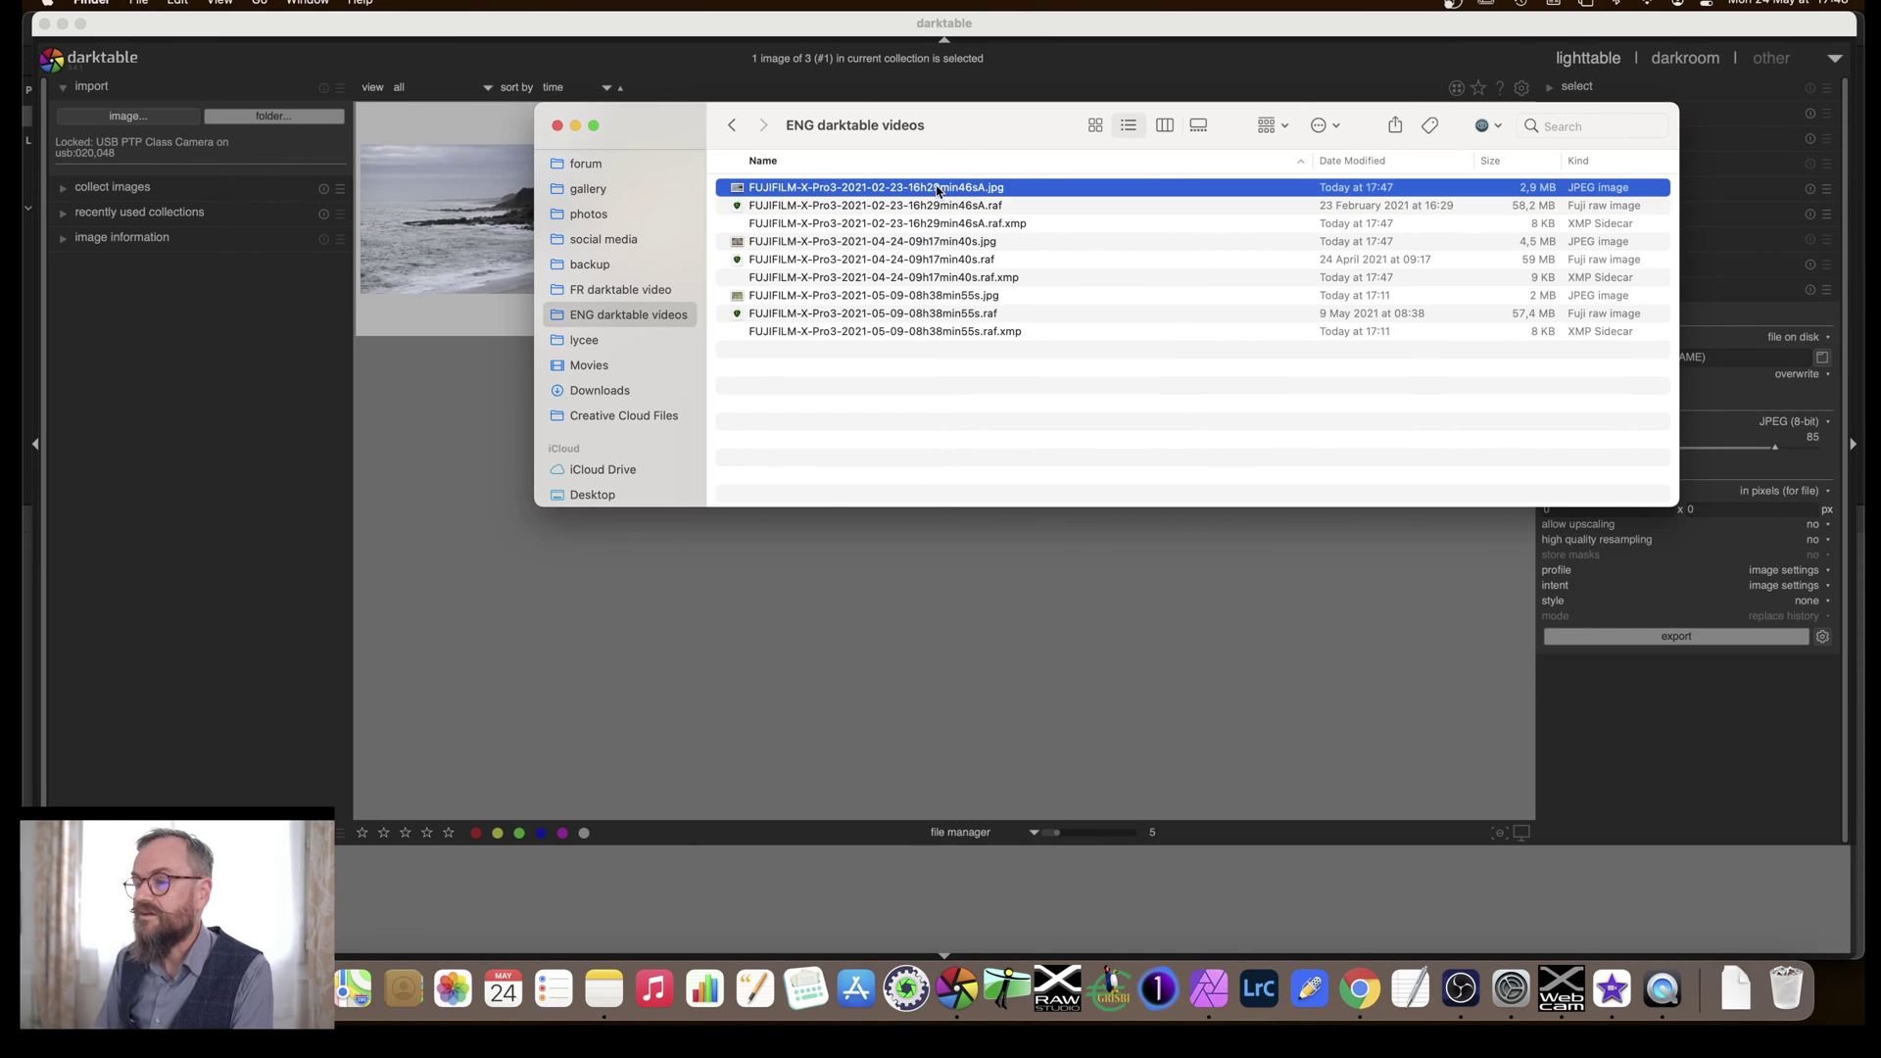
key(space)
key(space)
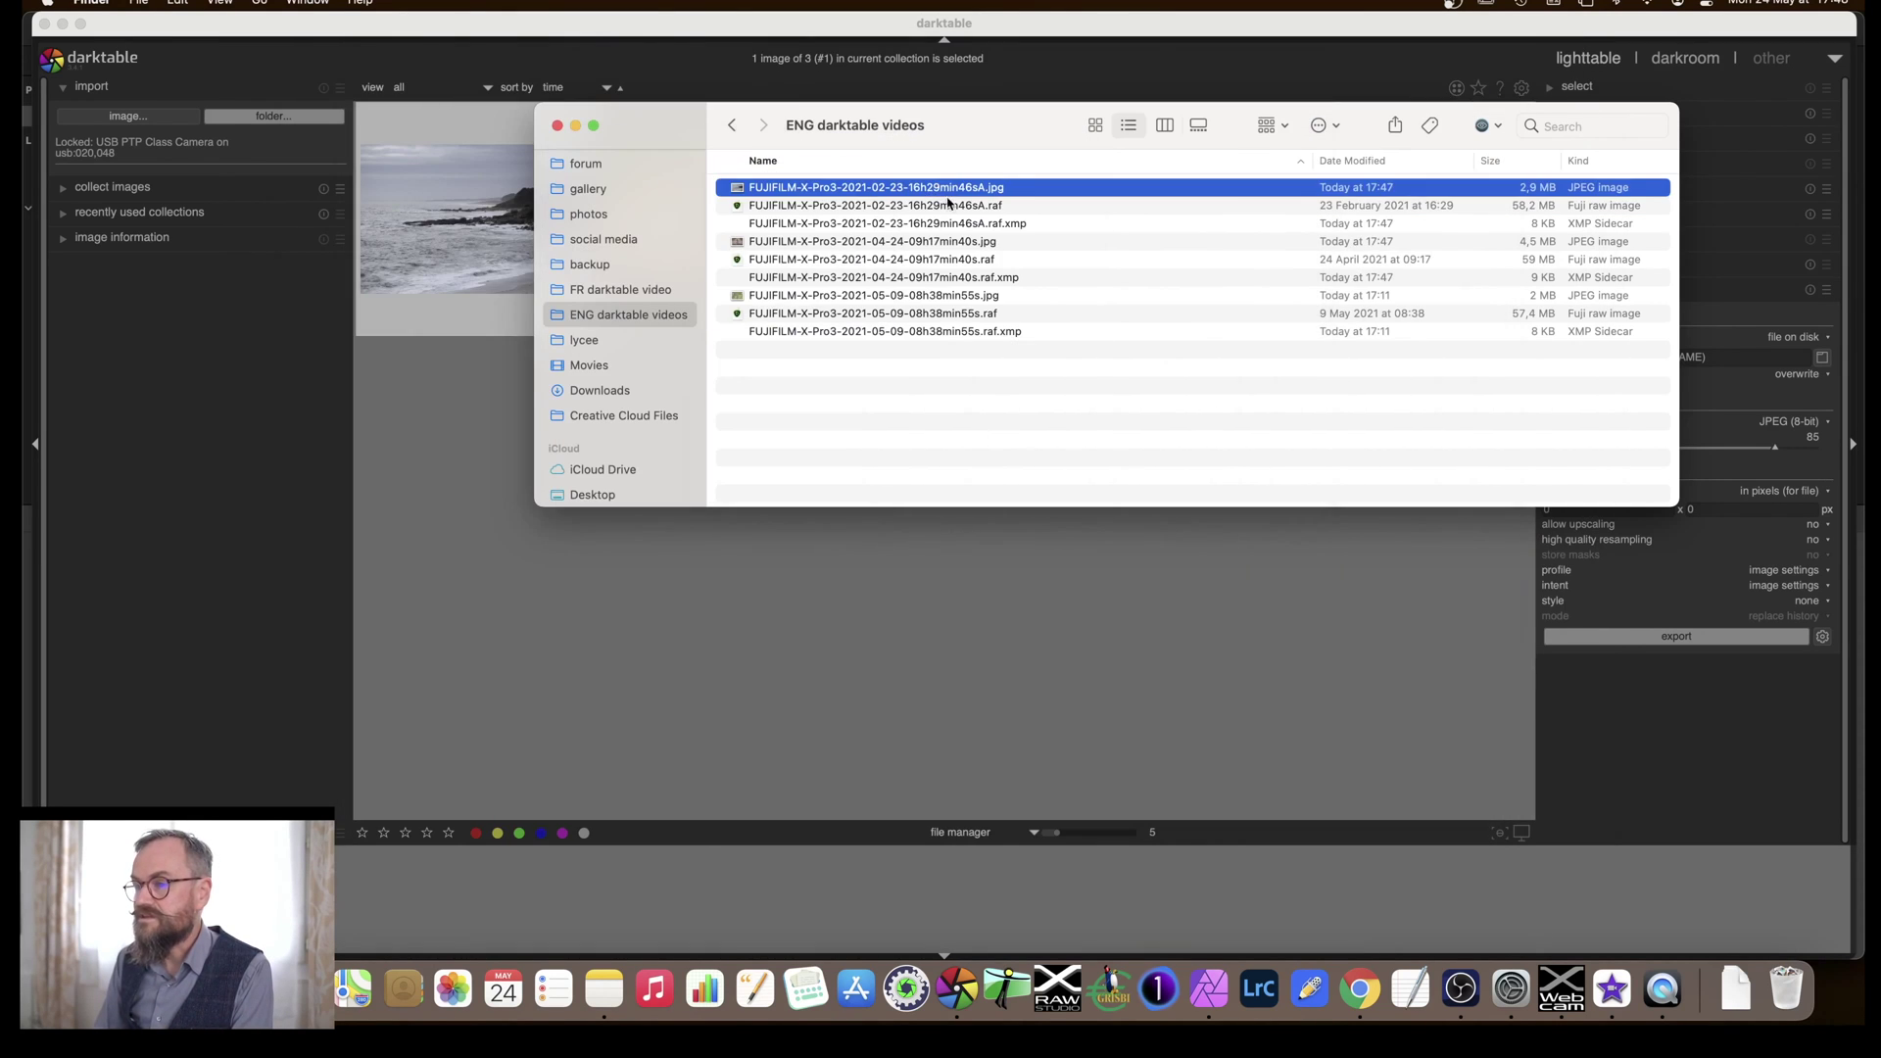
click(926, 243)
key(space)
key(space)
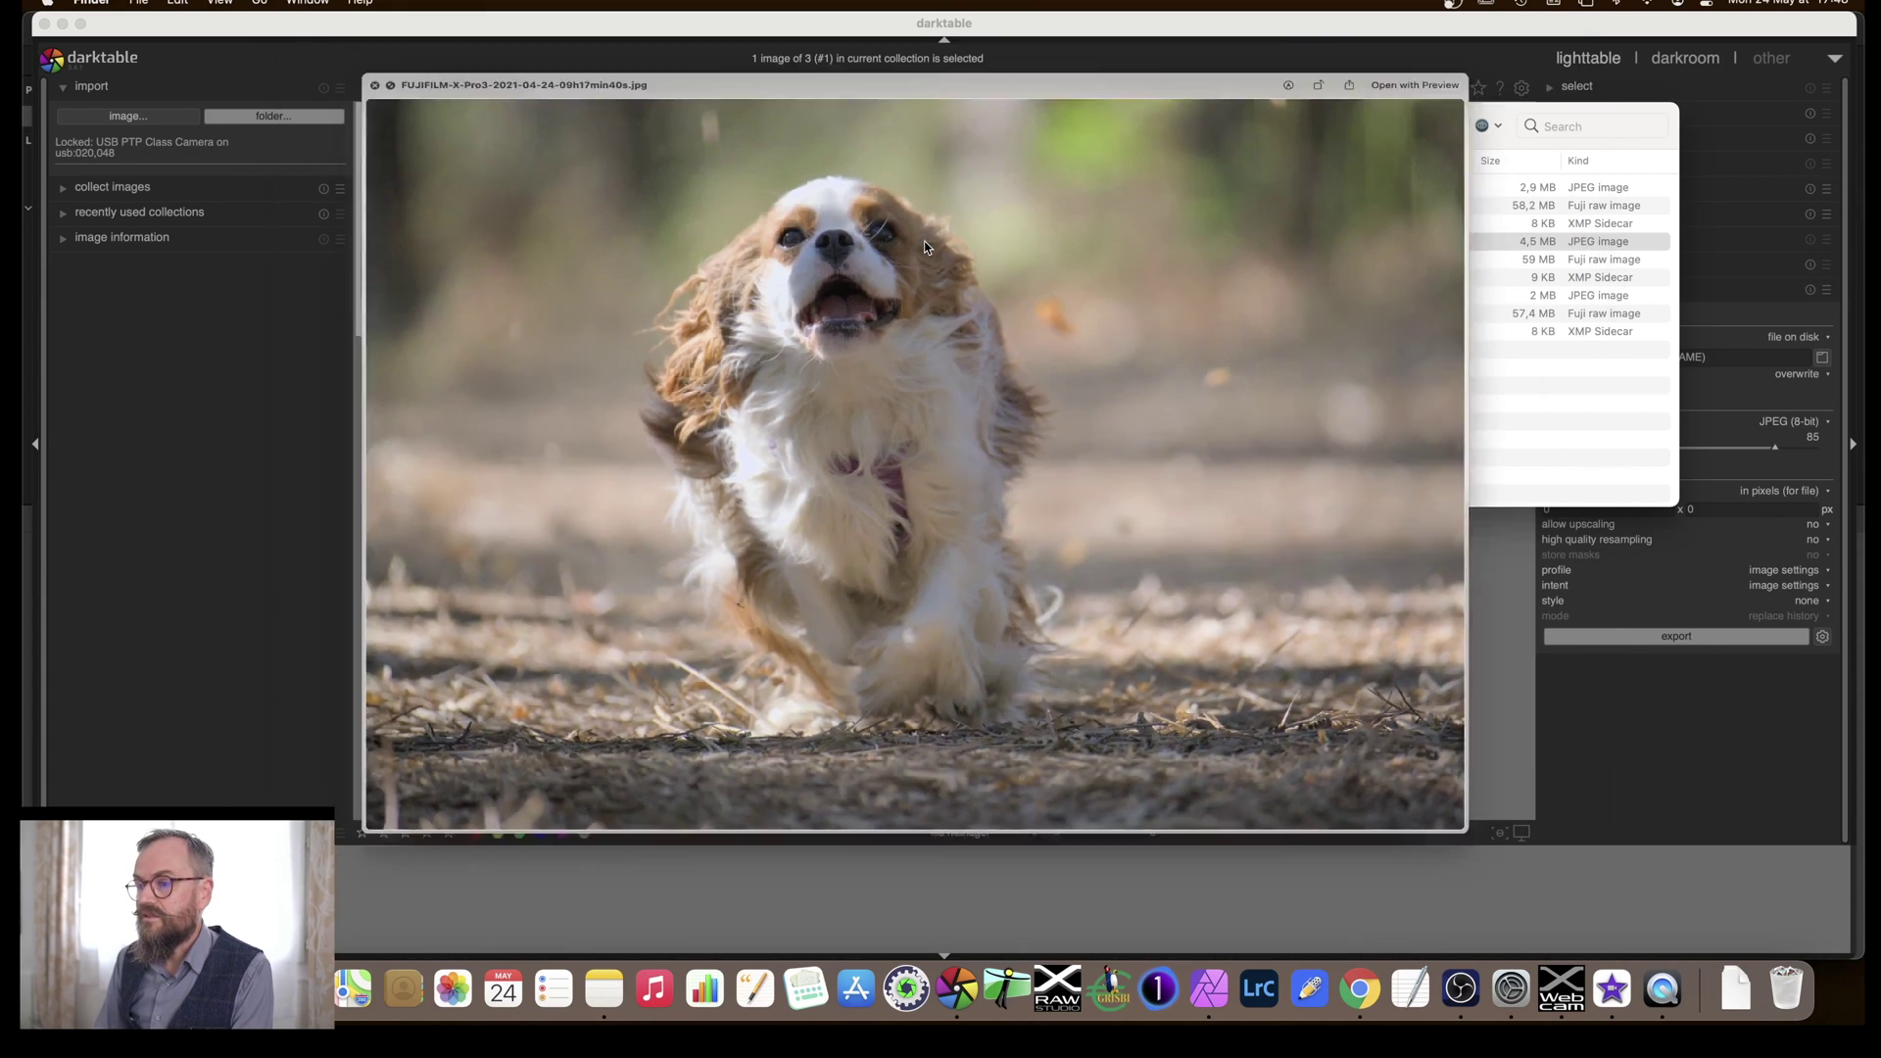
click(924, 298)
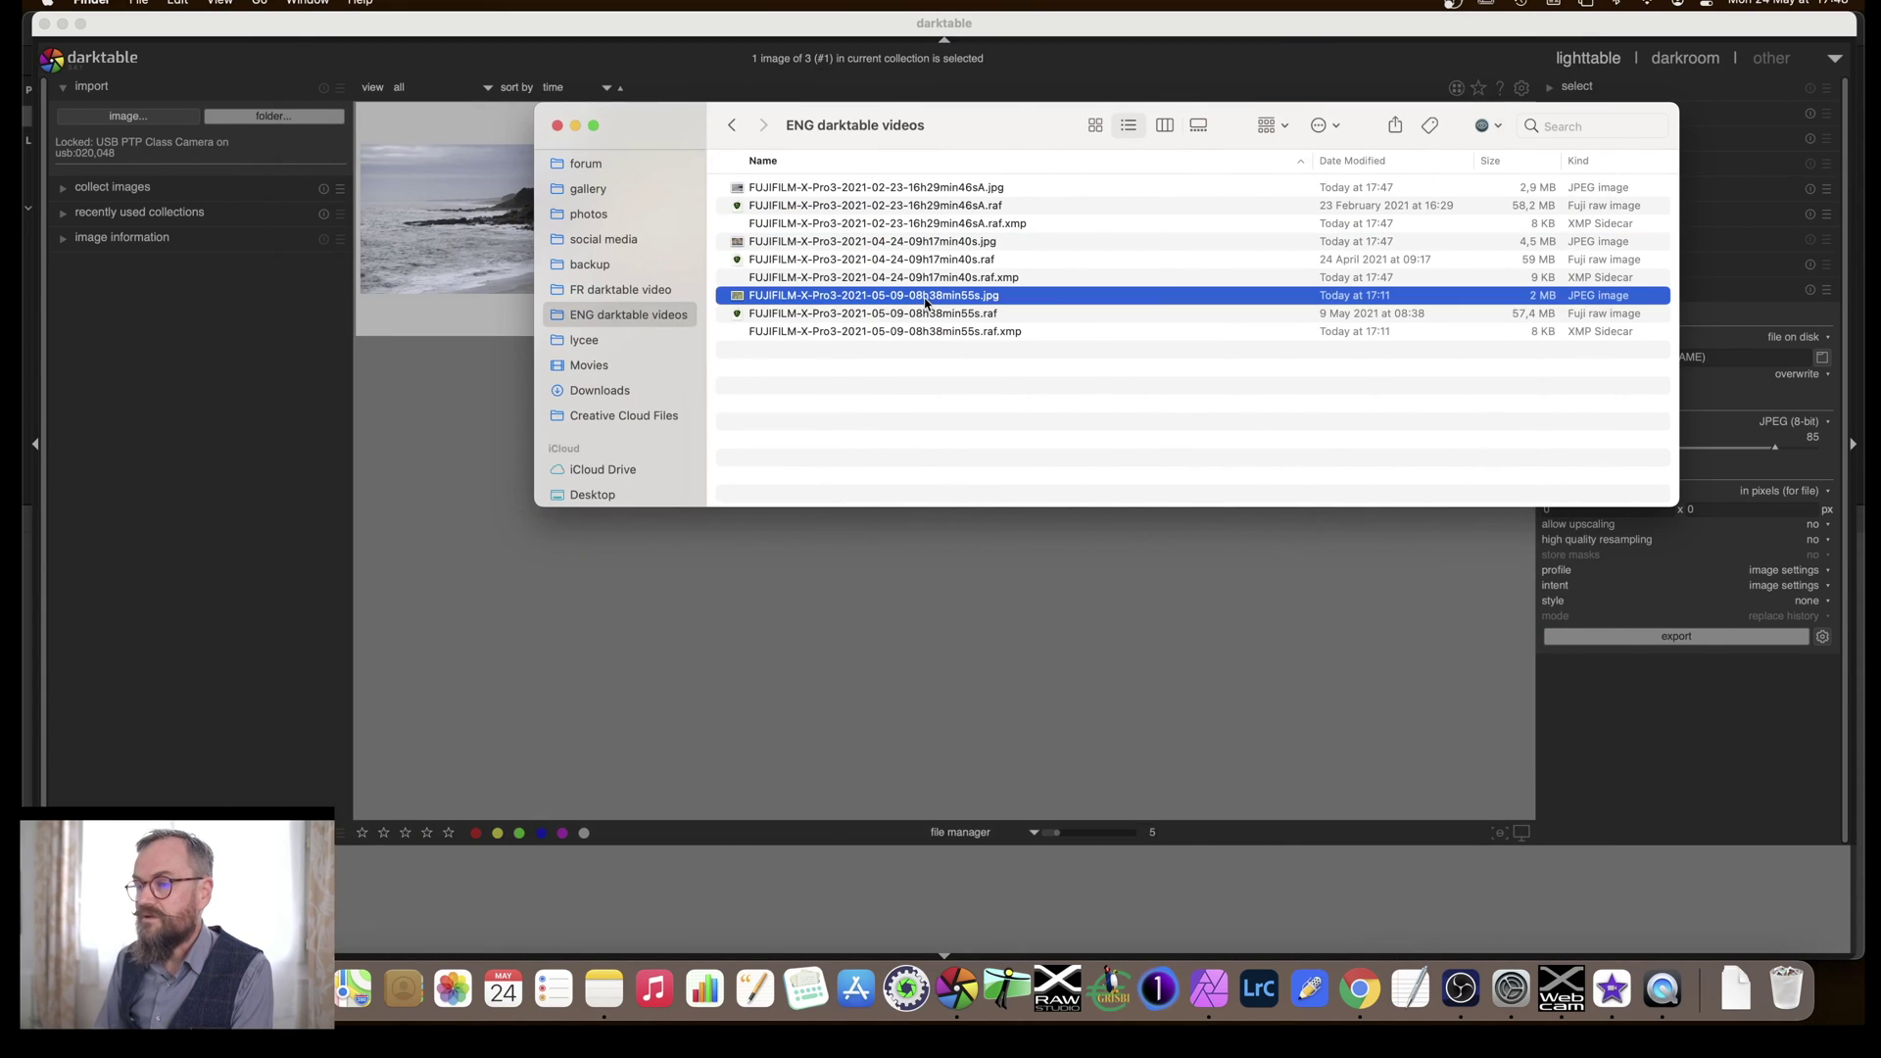
key(space)
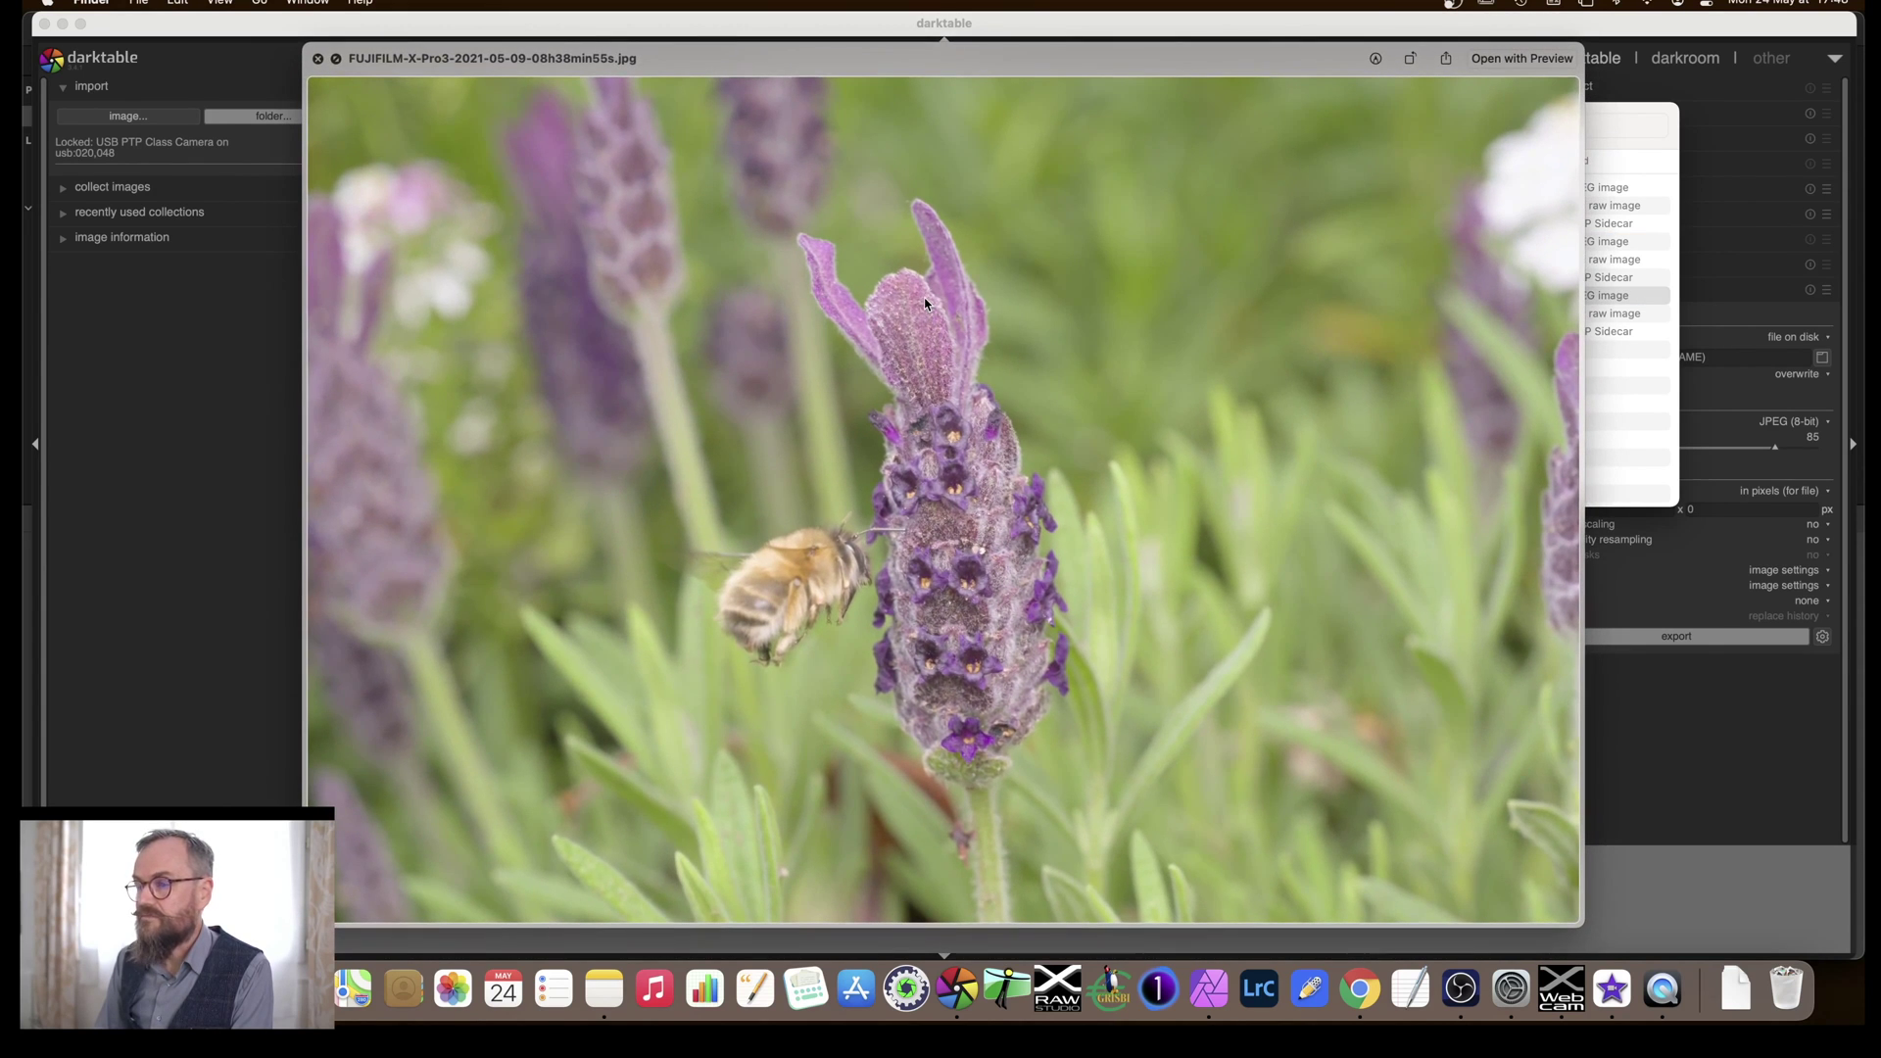
key(space)
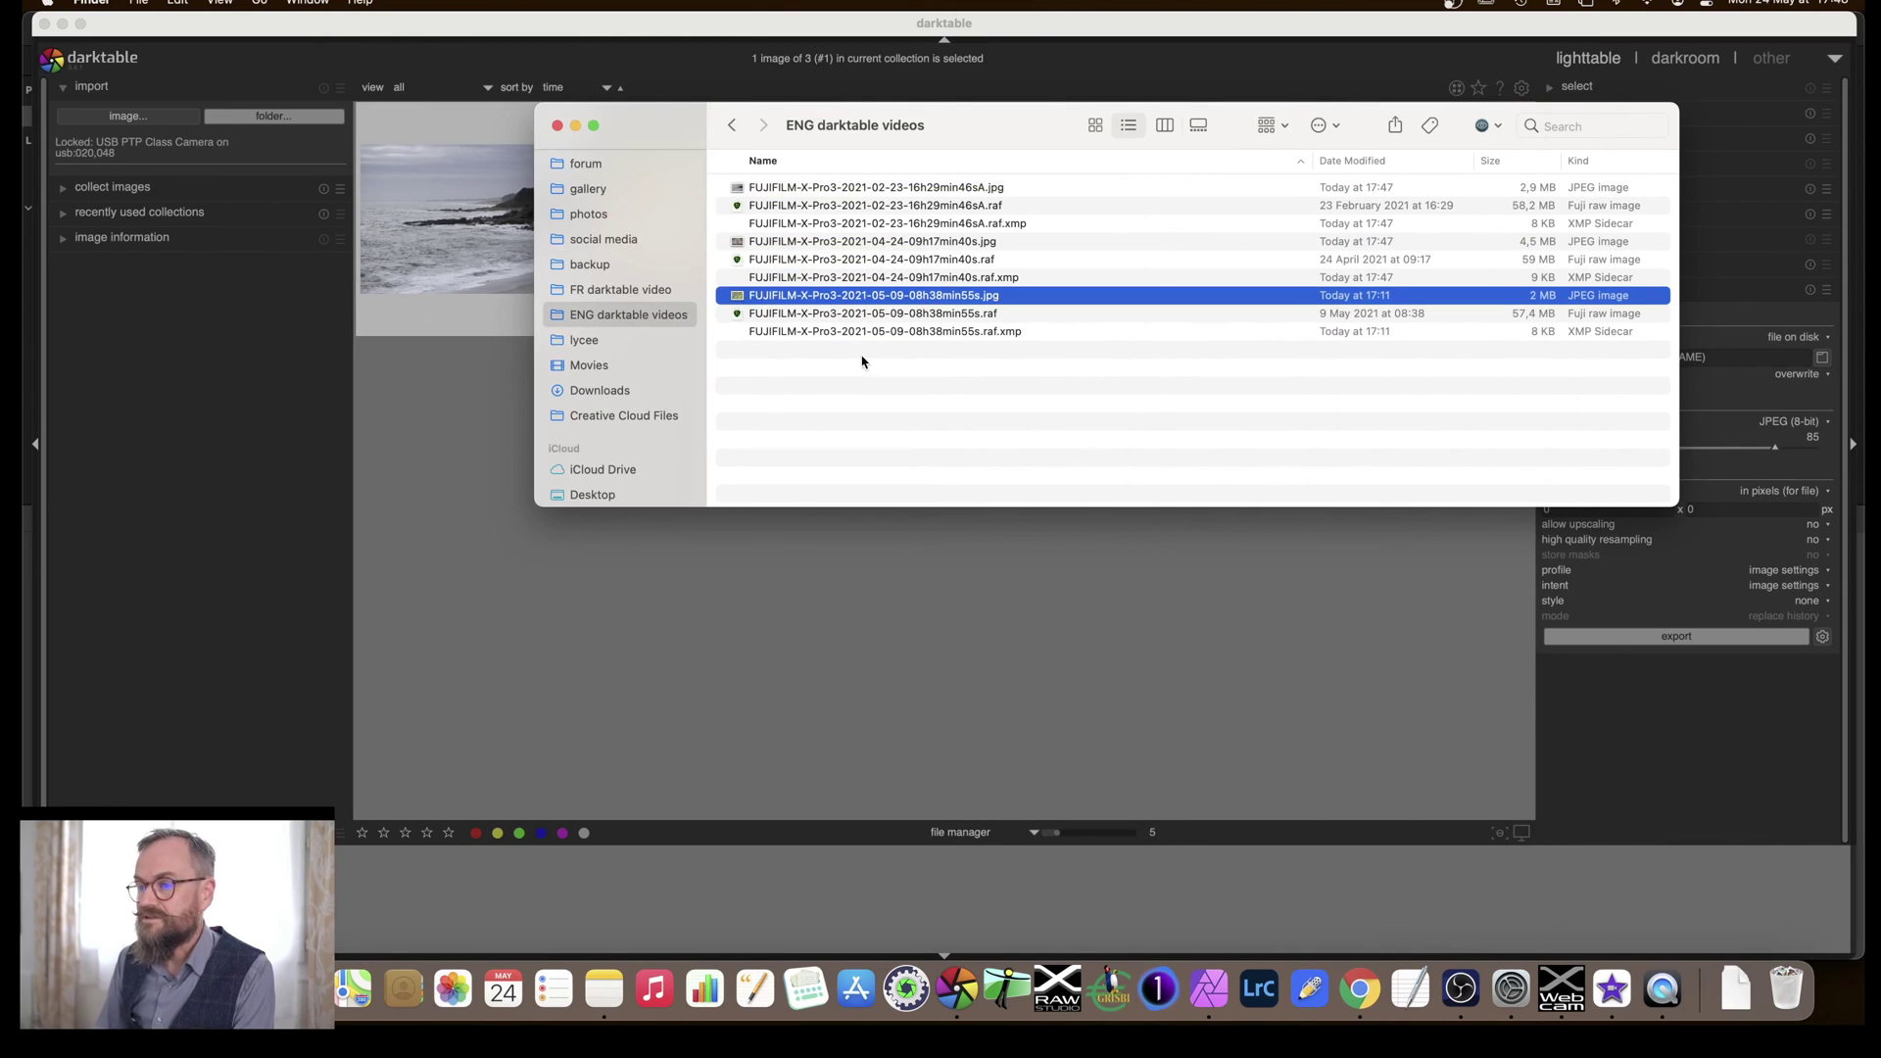
click(946, 548)
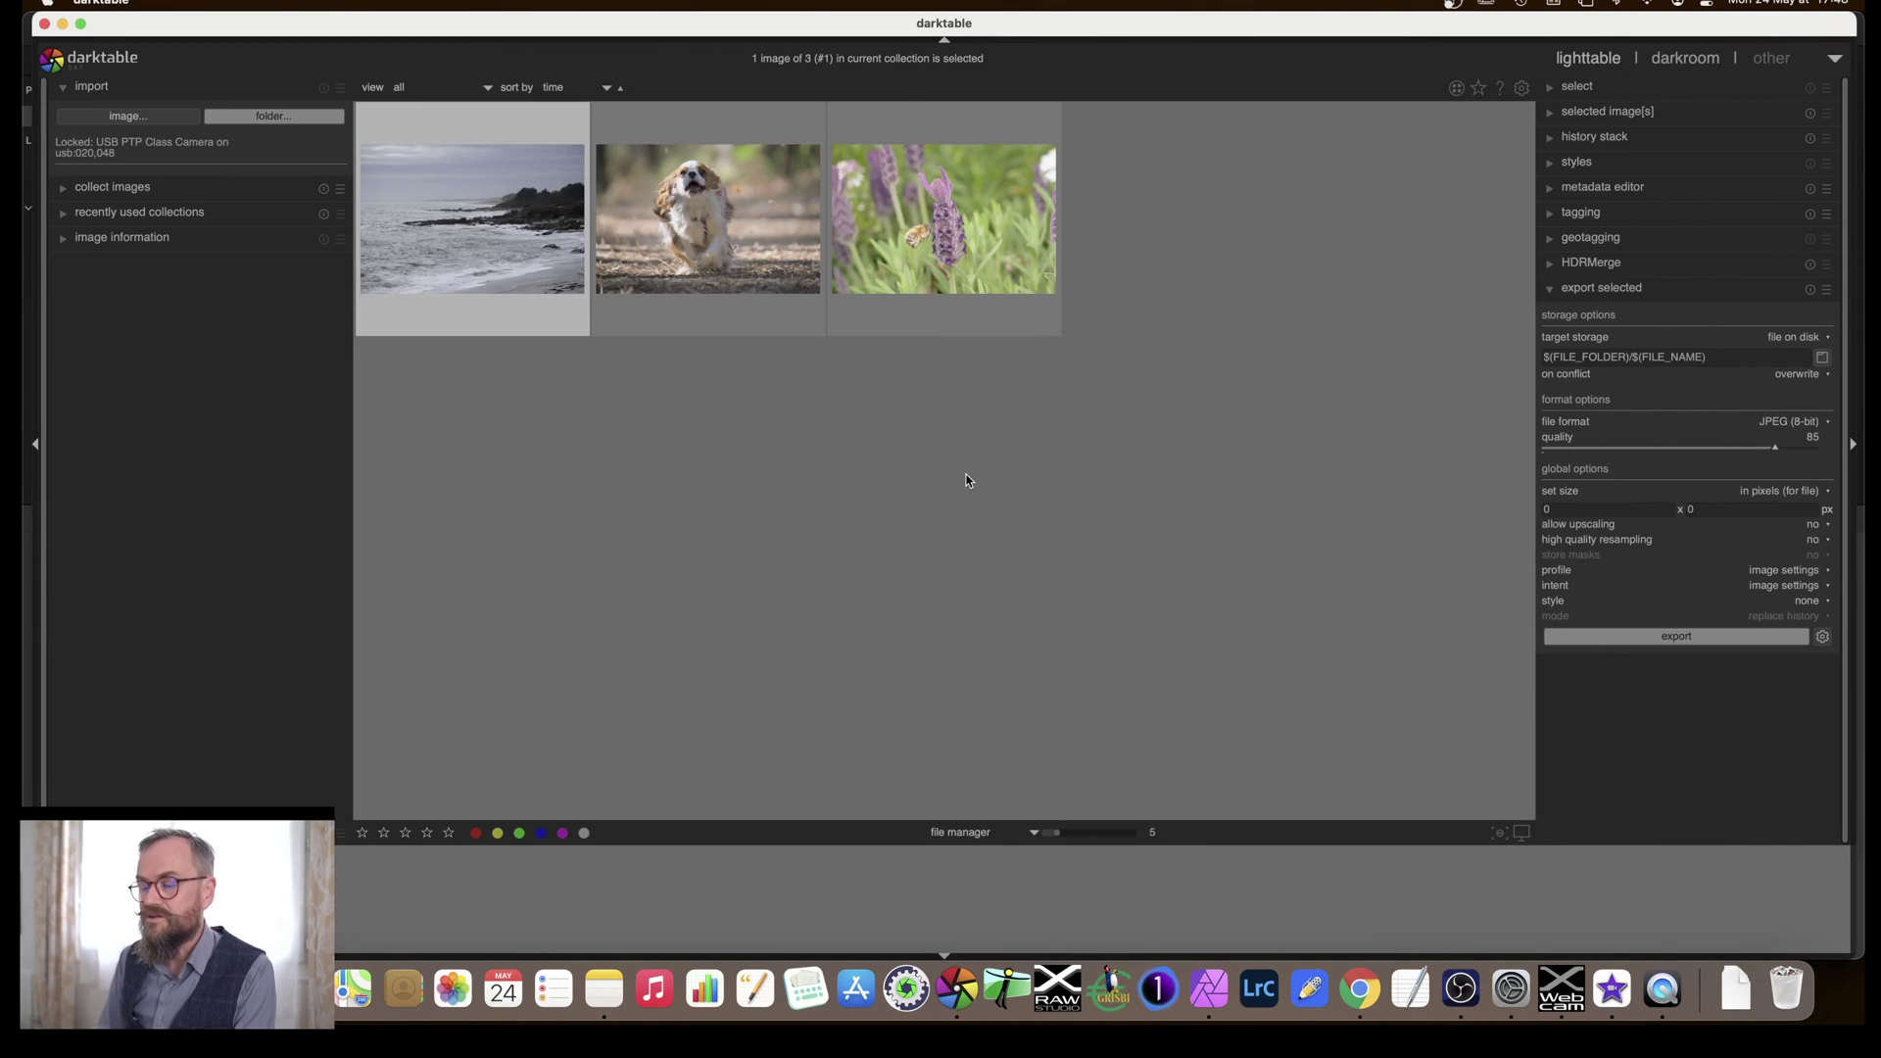